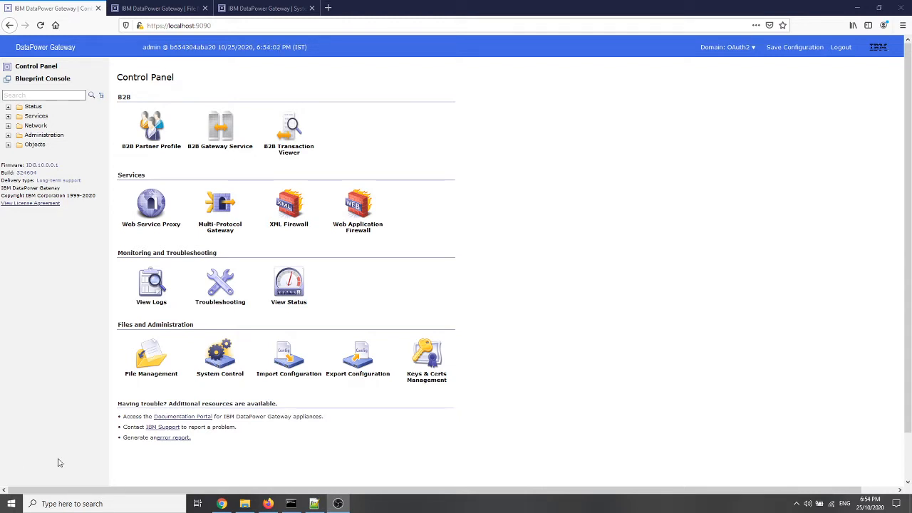
Find the OAuth Client Profile objects by searching for "oauth" and start adding a new profile
click(27, 95)
text(o)
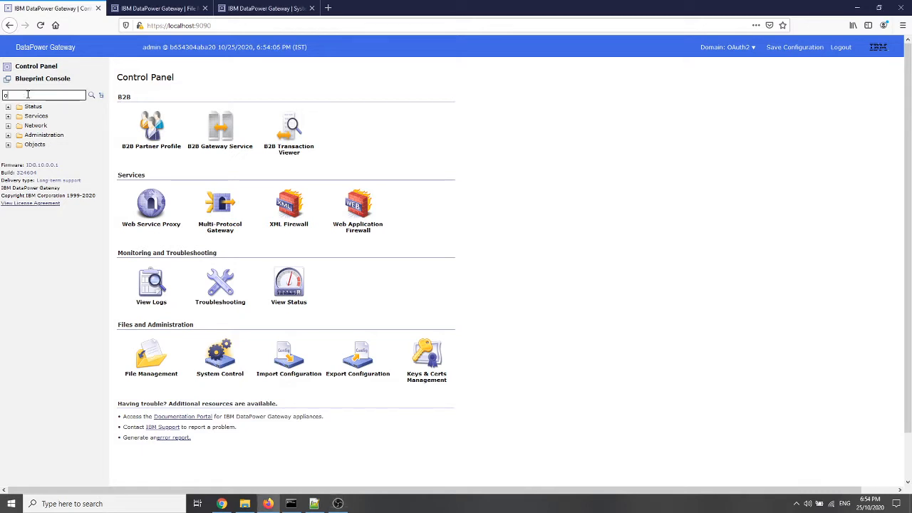
text(auth)
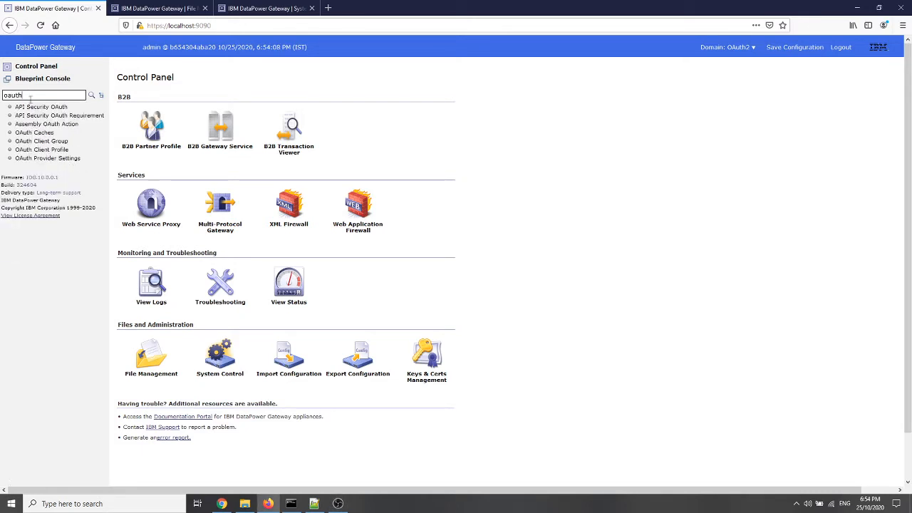
click(48, 150)
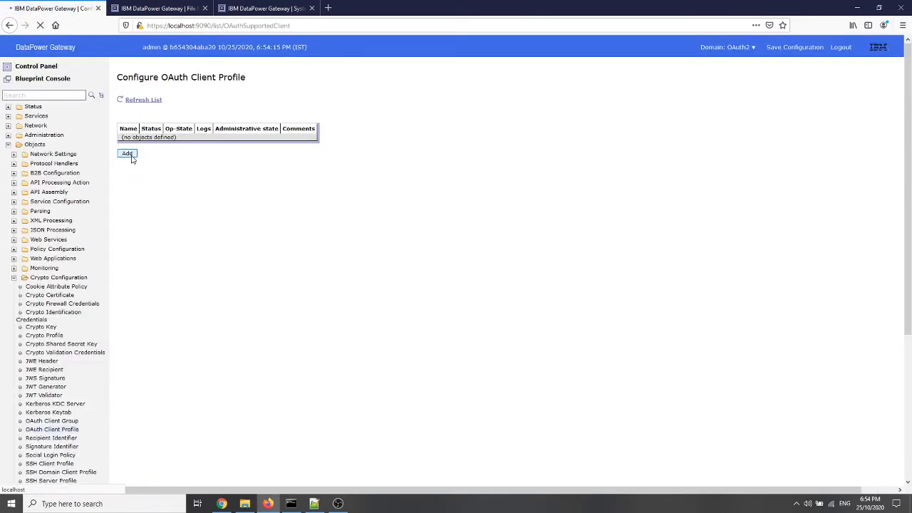
click(130, 158)
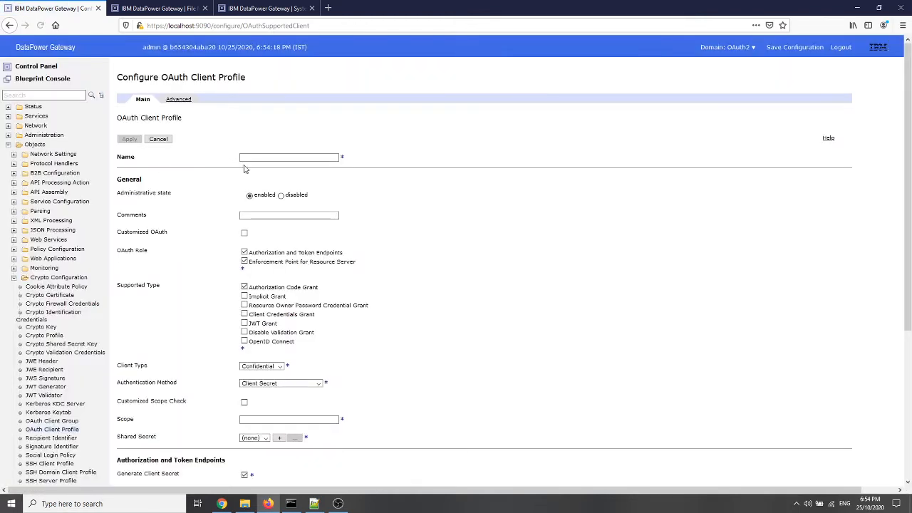
Name the new OAuth client profile PWDCred
click(259, 159)
key(ctrl+v)
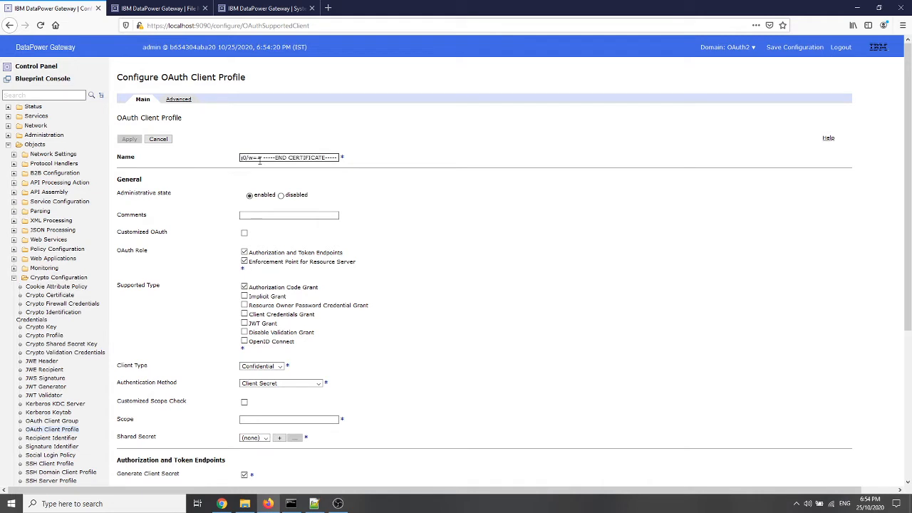
key(ctrl+a)
key(BackSpace)
key(ctrl+grave)
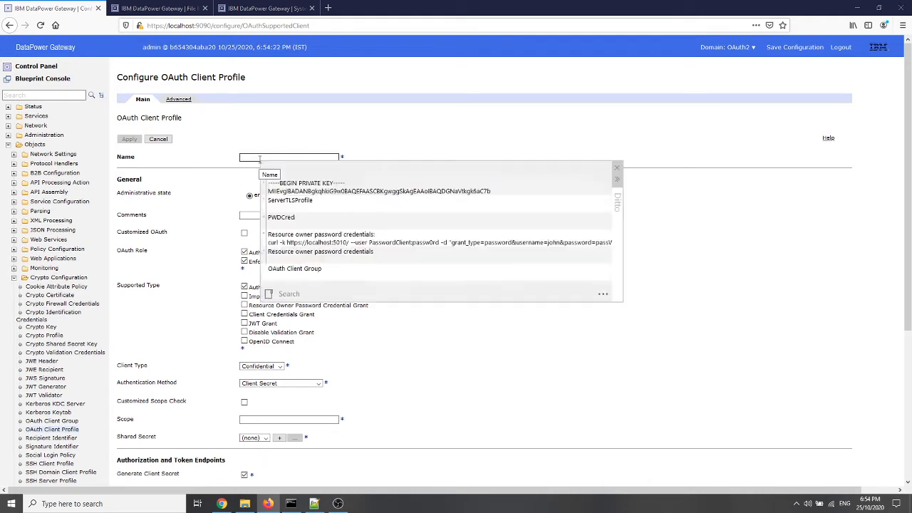
key(Down)
key(Down)
key(Down)
key(Return)
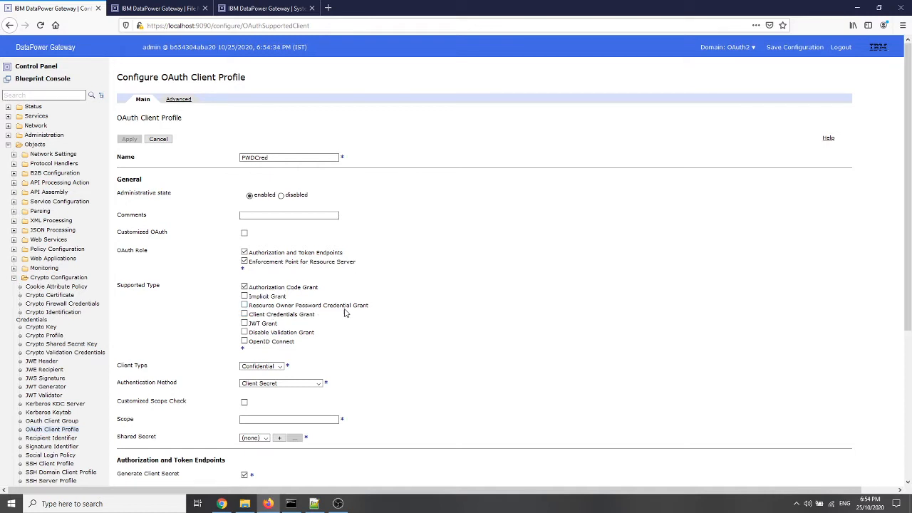
Change the profile's supported type from Authorization Code Grant to Resource Owner Password Credential Grant only
click(244, 287)
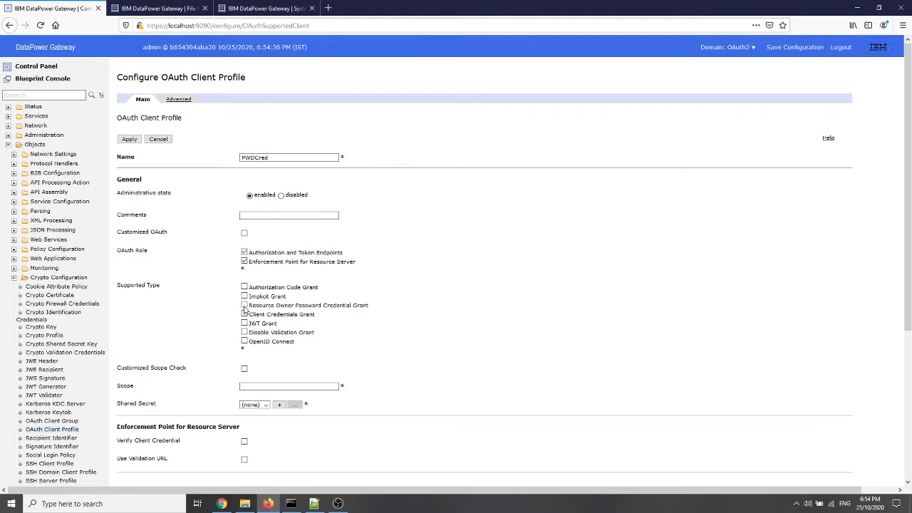
click(245, 305)
Disable Generate Client Secret to enter a custom client secret, and set the profile's scope to getAccount
scroll(455, 367, down, 3)
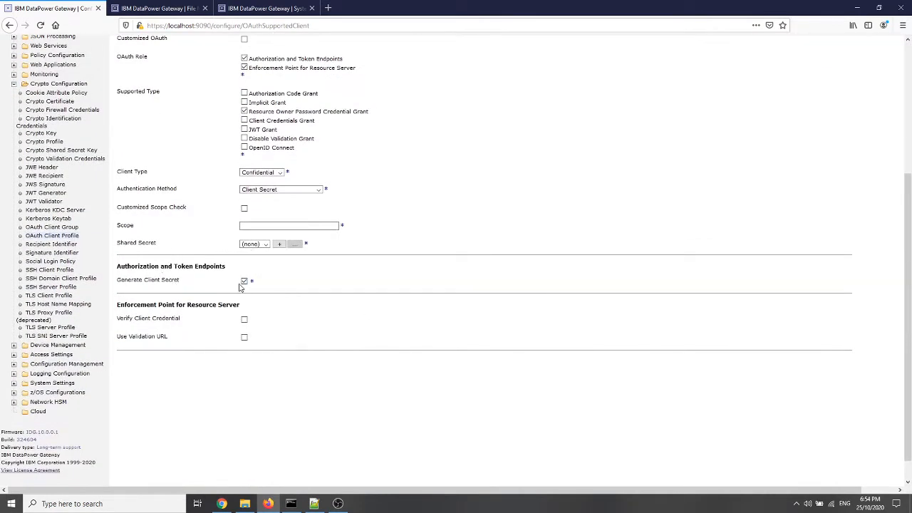
click(245, 282)
click(244, 282)
click(251, 207)
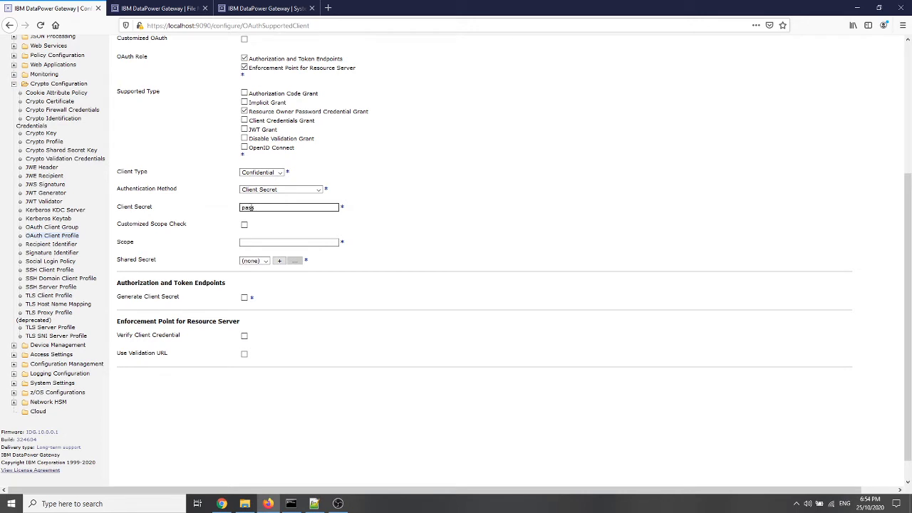
click(256, 242)
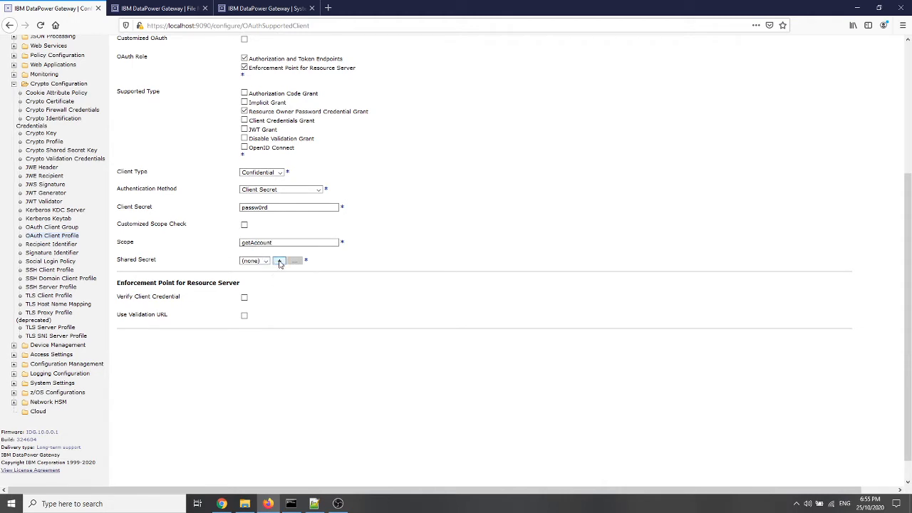
Create a new crypto shared secret key for the profile and name it sharedScret
click(279, 261)
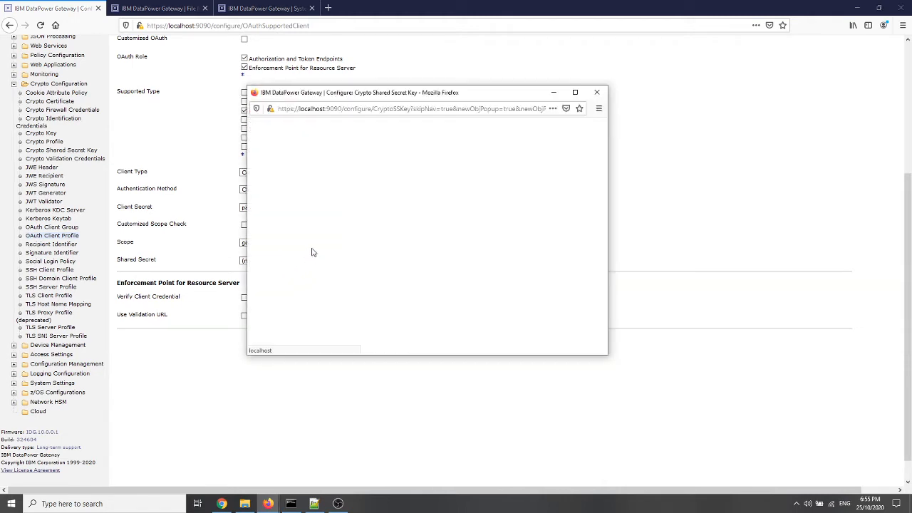
click(402, 212)
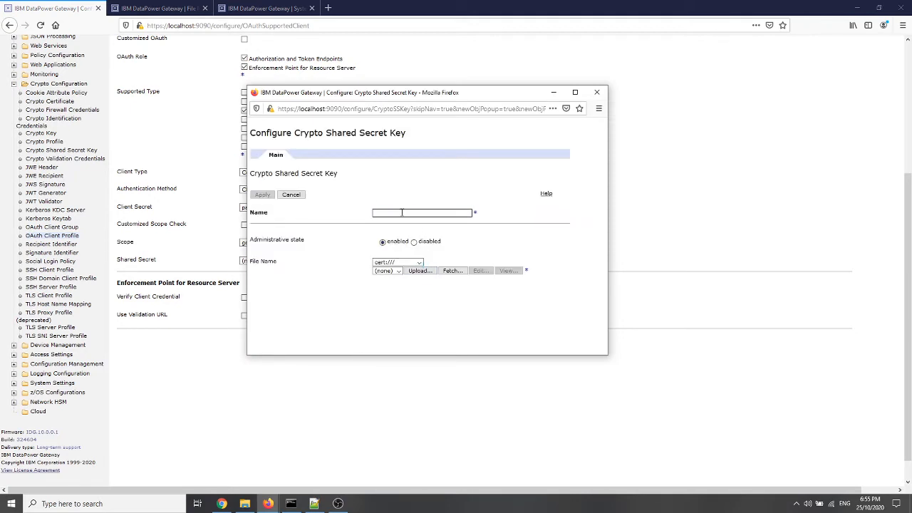
text(sharedSecret)
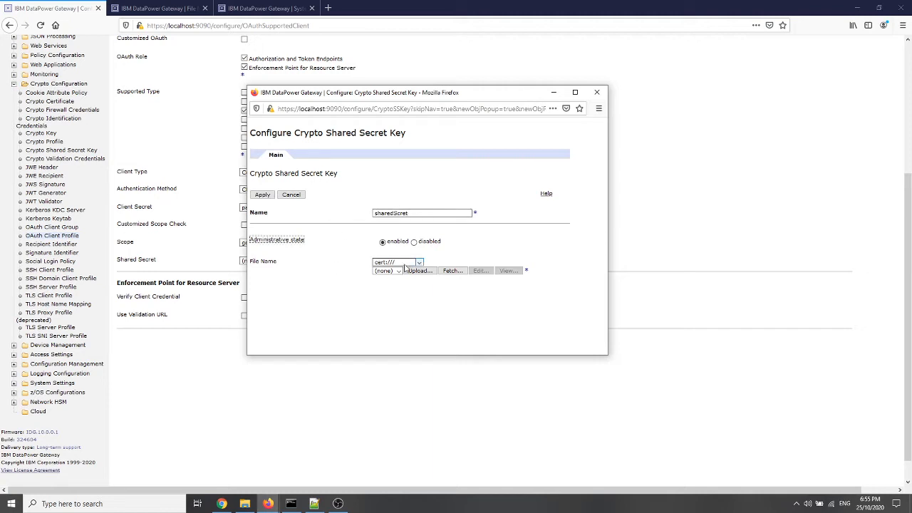
Upload sharedSecretKey.txt to the cert:/// directory as the key's file and apply the shared secret key
click(420, 271)
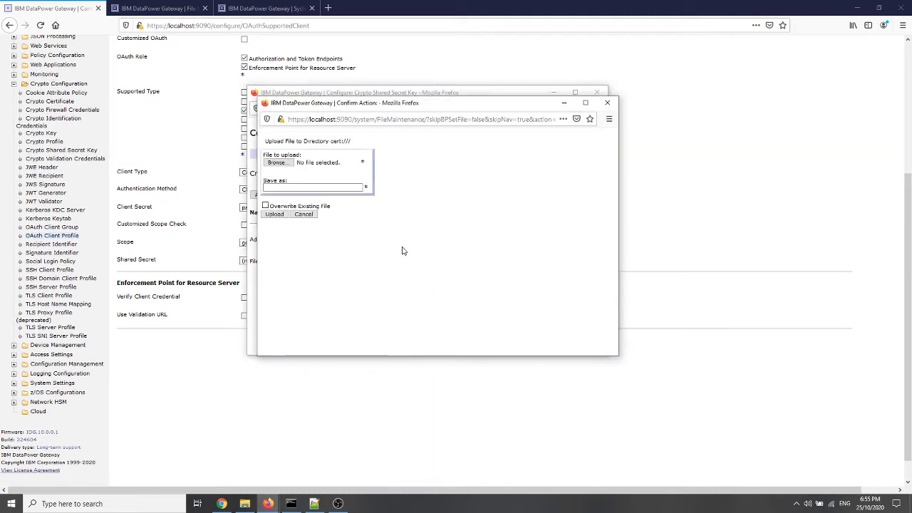
click(269, 162)
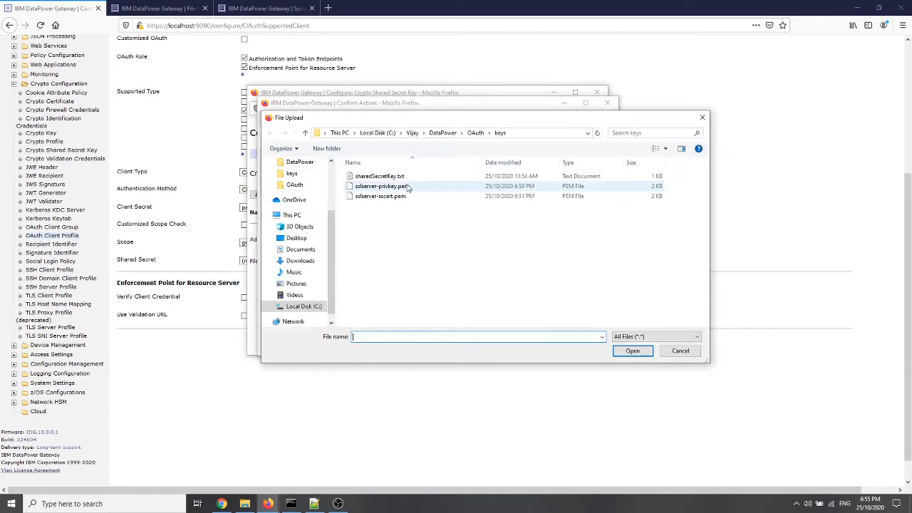
double_click(390, 181)
click(274, 213)
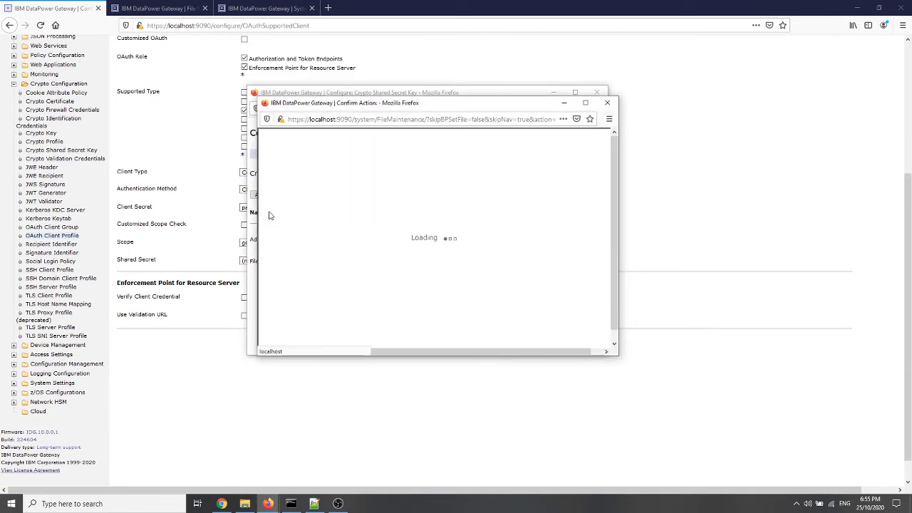
click(285, 170)
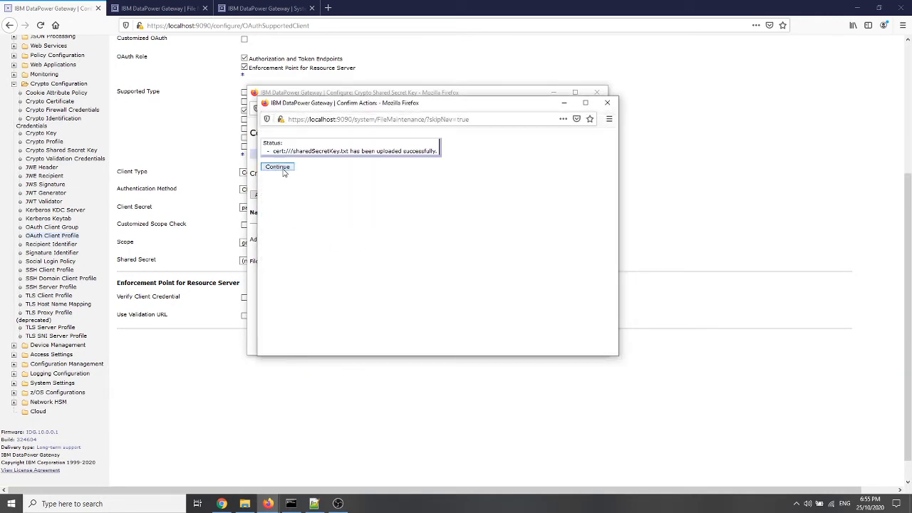
click(262, 195)
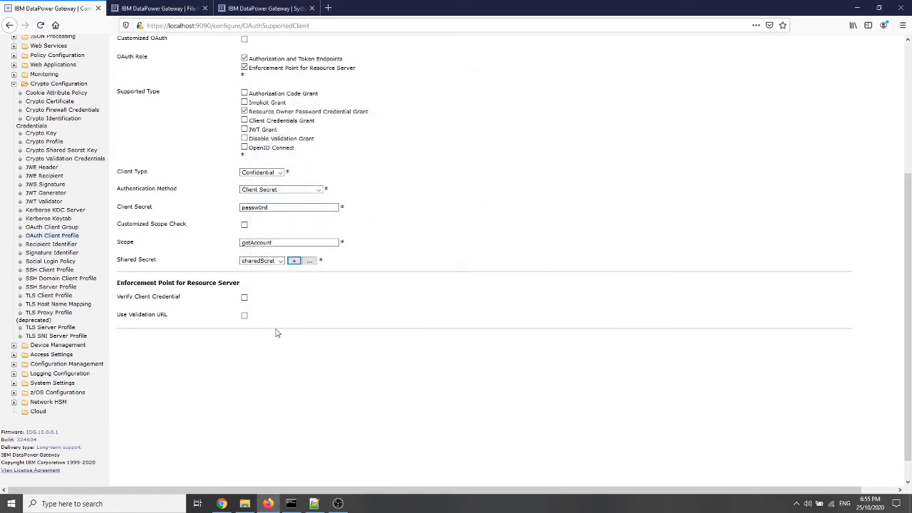
Apply the completed PWDCred OAuth client profile
scroll(379, 306, up, 3)
scroll(384, 300, up, 1)
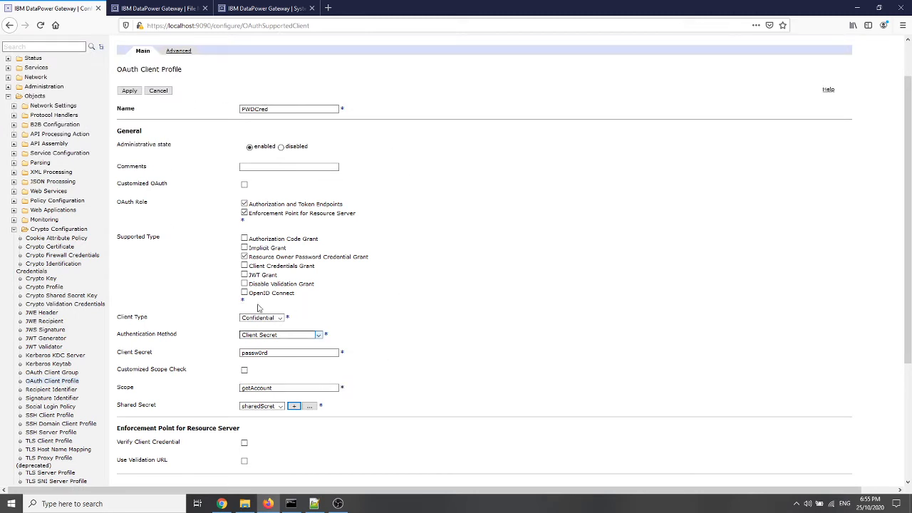
click(128, 93)
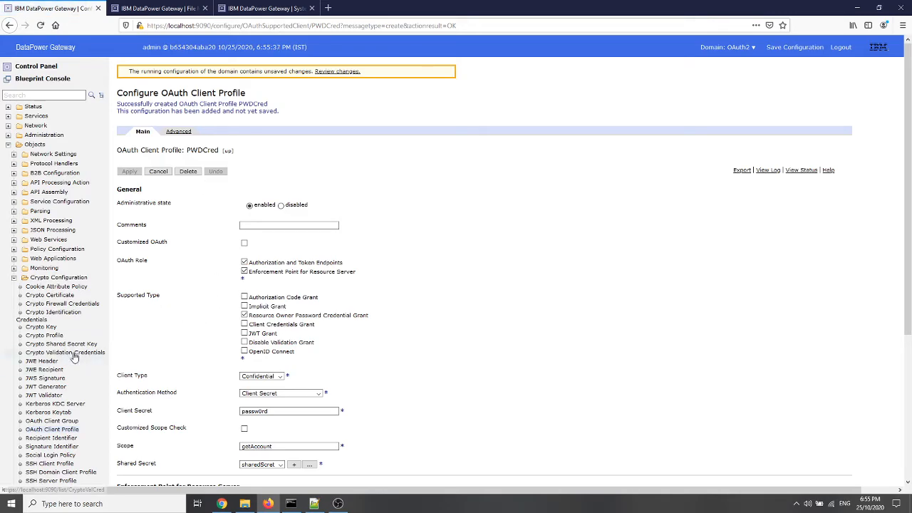
Find the OAuth Client Group objects by searching for "oAuth" and start adding a new group
click(45, 93)
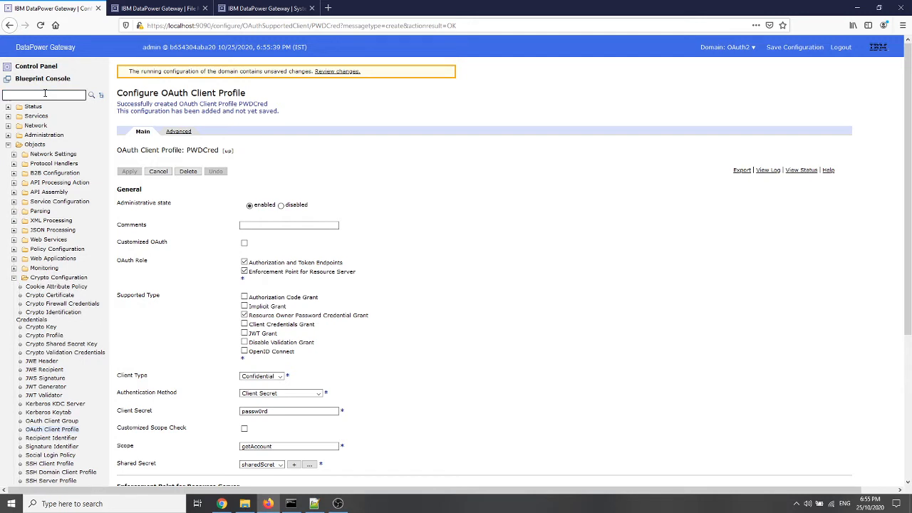
text(oAuth)
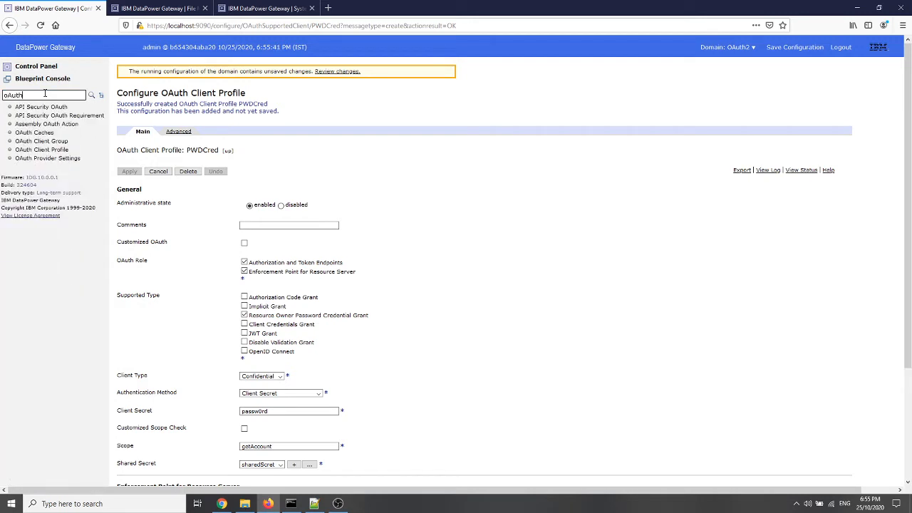
click(59, 142)
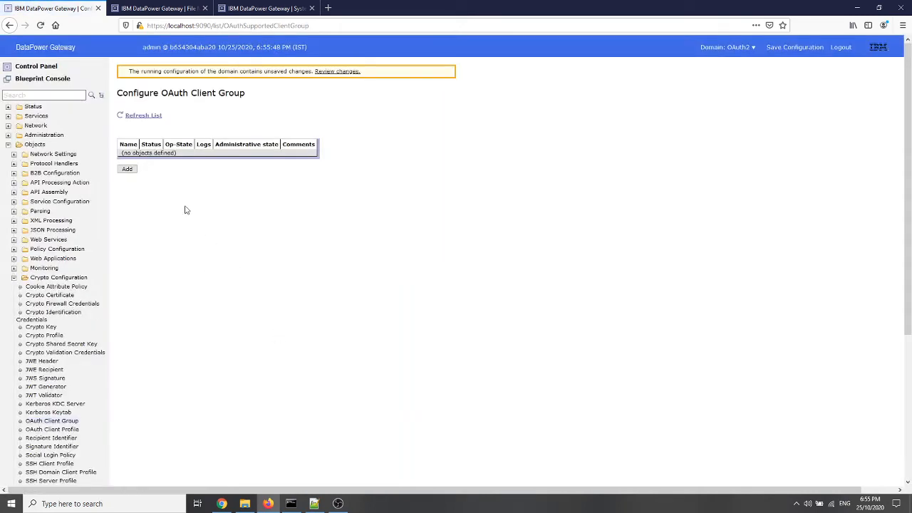
click(127, 169)
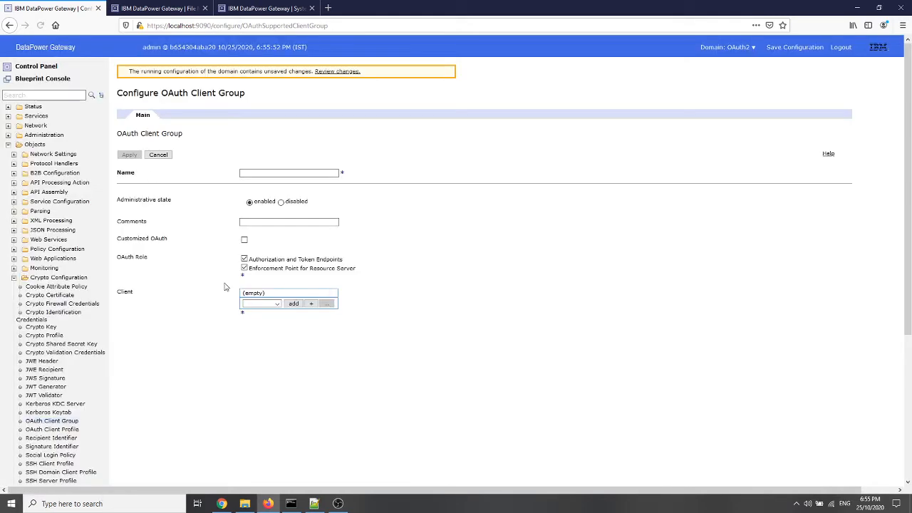
Name the OAuth client group PWDCred, choose the PWDCred client and try to apply the group
click(269, 172)
text(PWDCred)
click(276, 305)
click(265, 319)
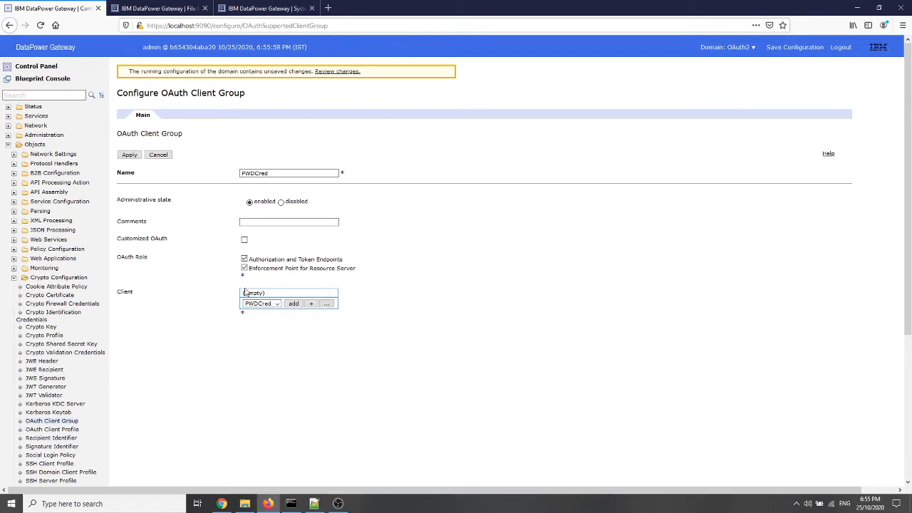
click(129, 155)
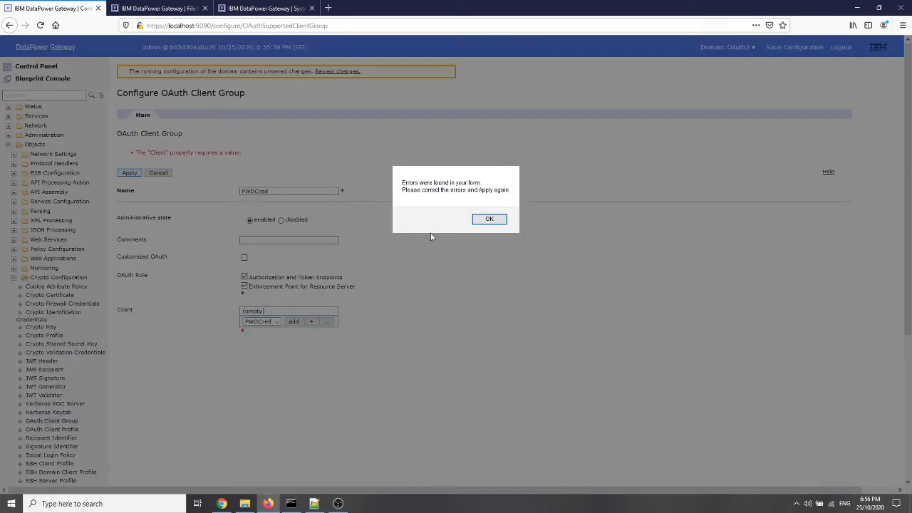
click(491, 219)
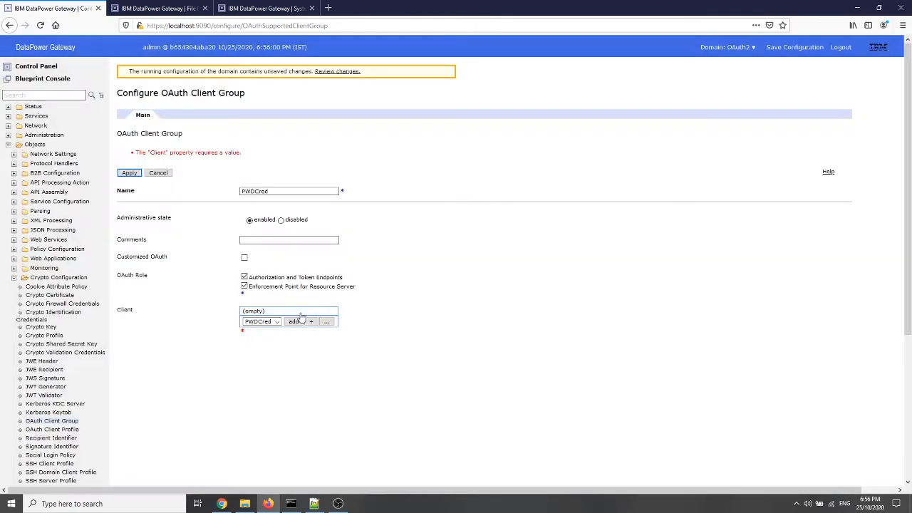
Add the chosen PWDCred client to the group's client list and apply the OAuth client group
click(295, 321)
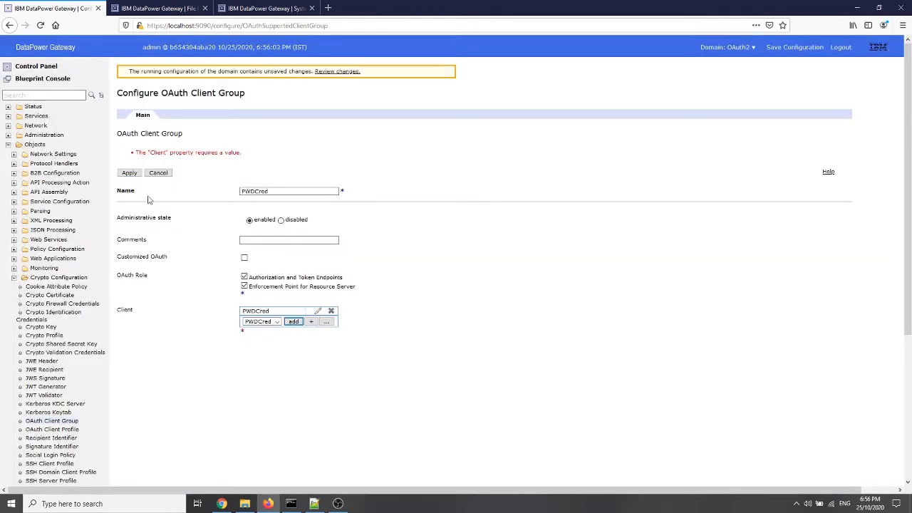
click(130, 175)
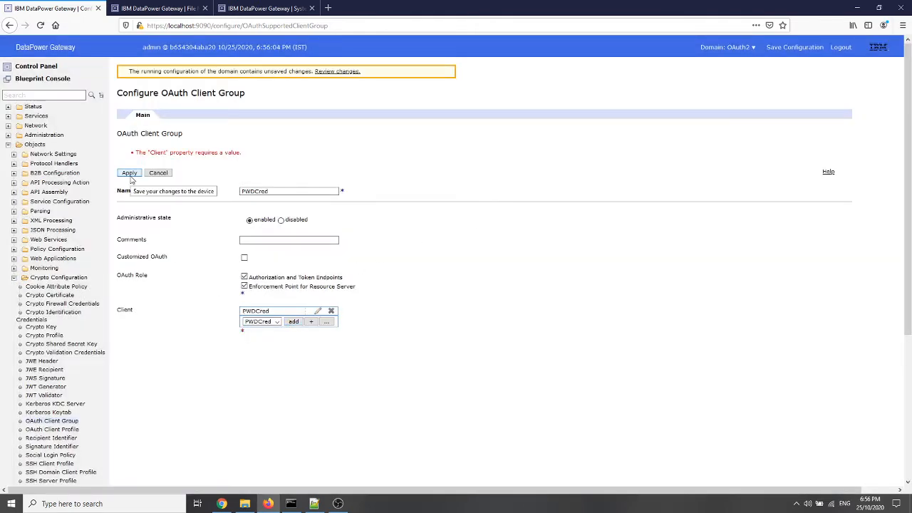
click(130, 176)
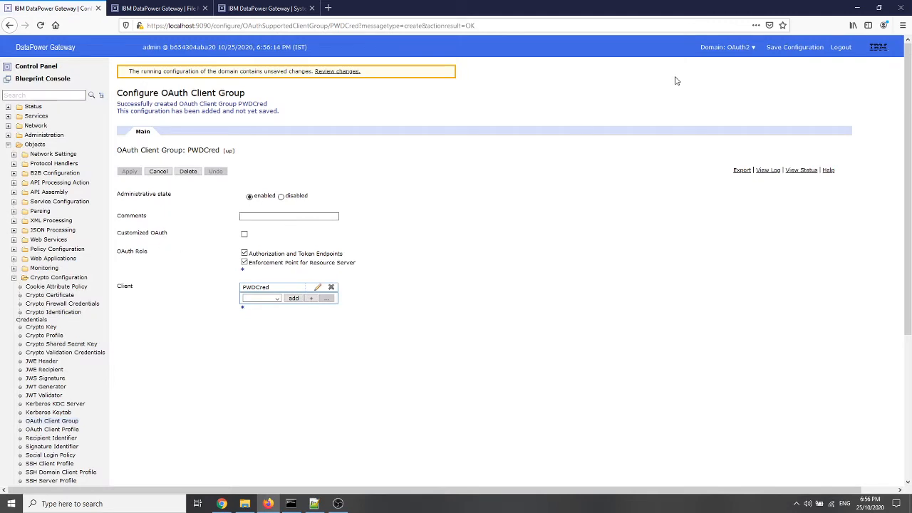
Find the AAA Policy objects by searching for "AAA" and start adding a new policy
click(55, 95)
text(AA)
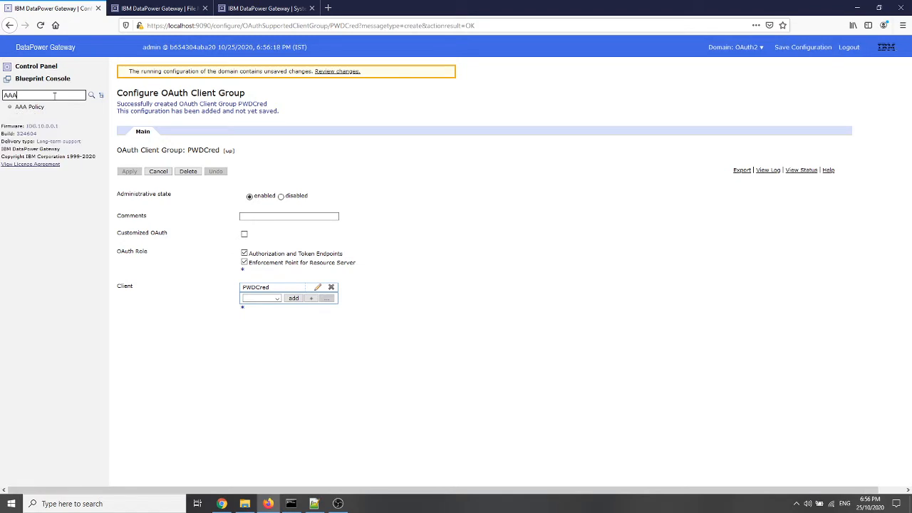
text(A)
click(40, 108)
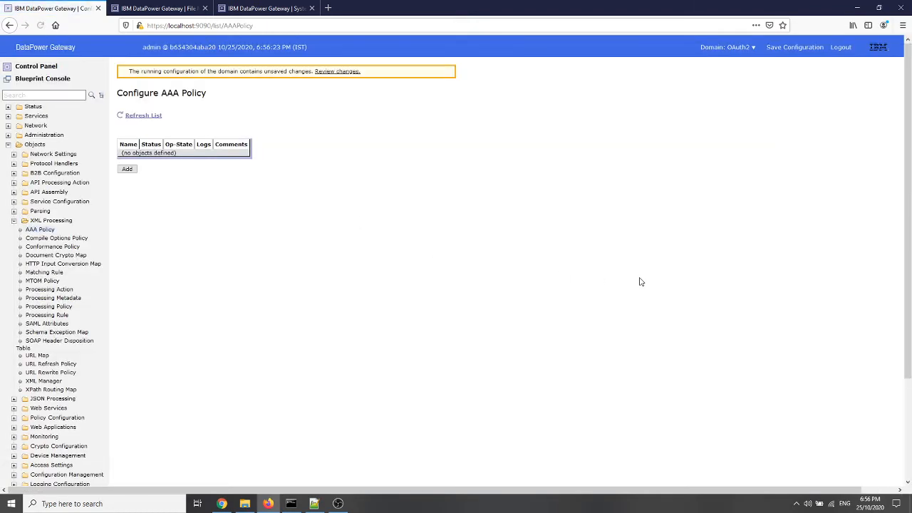
click(128, 171)
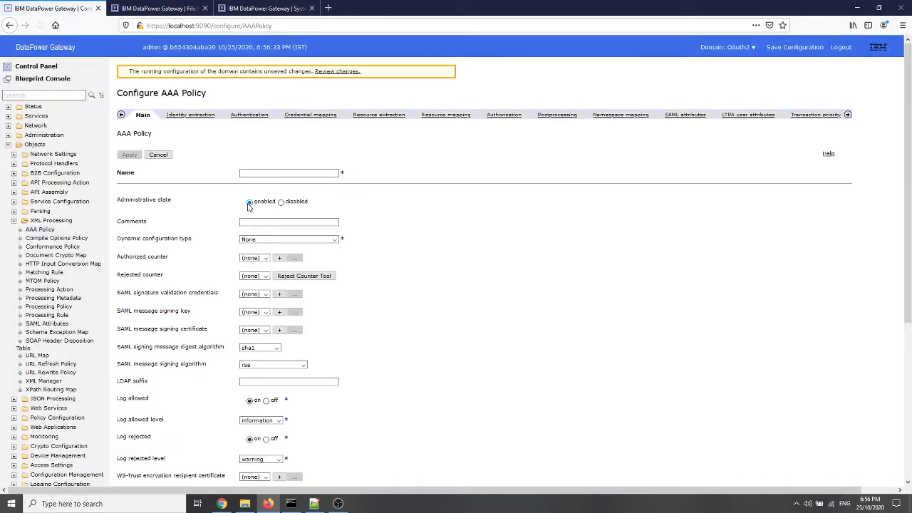
Name the AAA policy PWDCred and open its identity extraction settings
click(268, 173)
text(PWDCred)
click(198, 116)
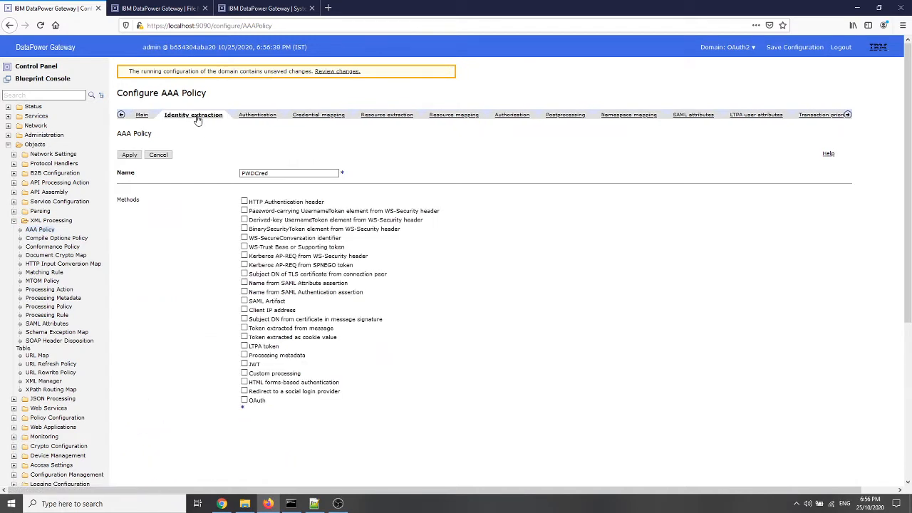
Enable HTTP Authentication header and OAuth as identity extraction methods and choose PWDCred as the registered OAuth clients
click(244, 203)
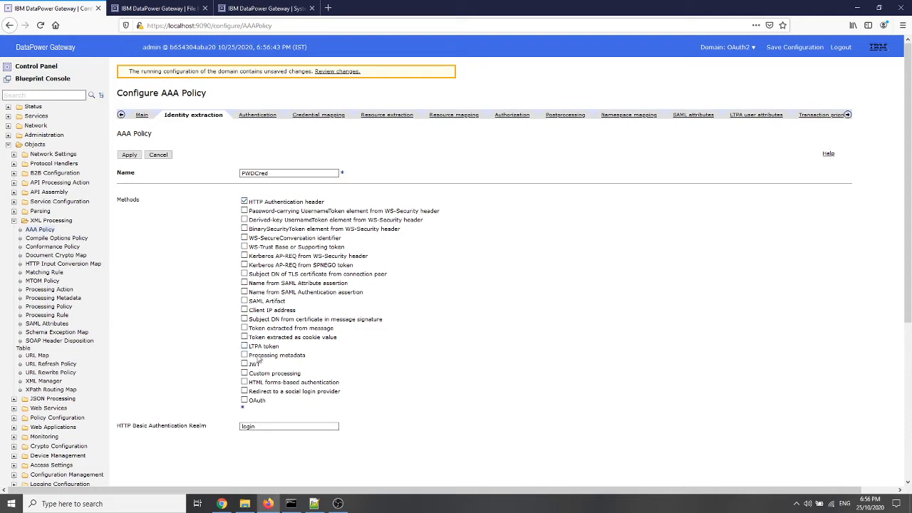
click(245, 400)
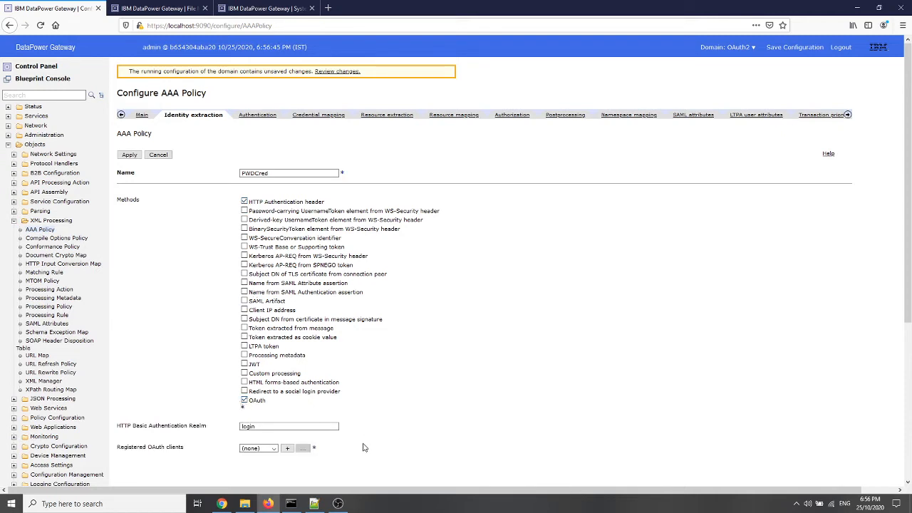
click(271, 449)
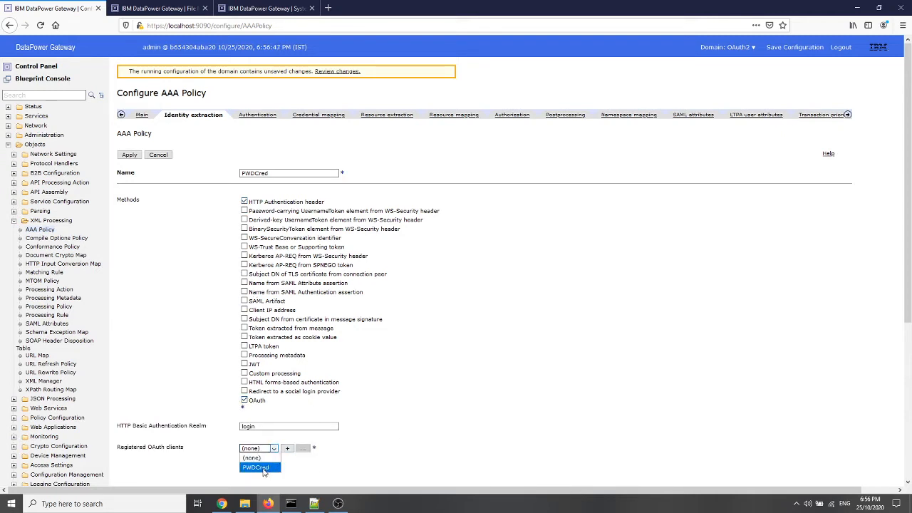
click(265, 468)
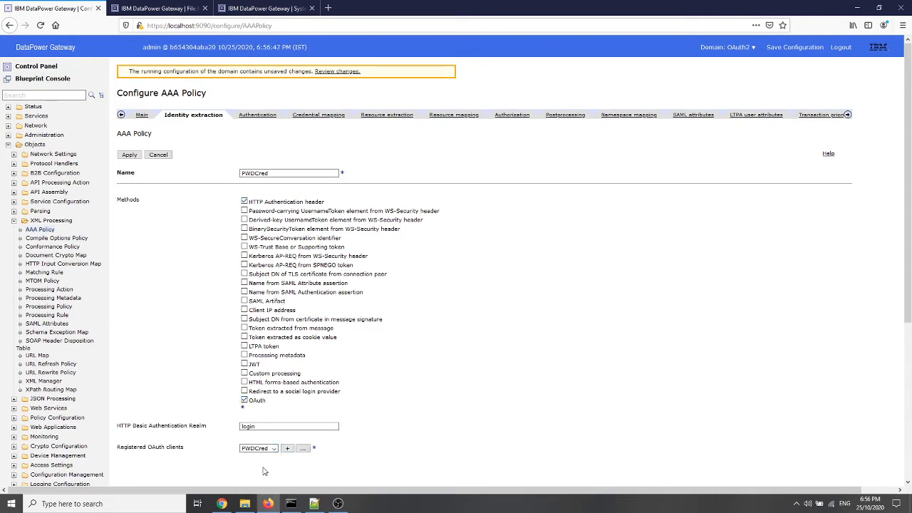
Set the policy's authentication method to Use AAA information file, with local:/// as the file location
click(263, 116)
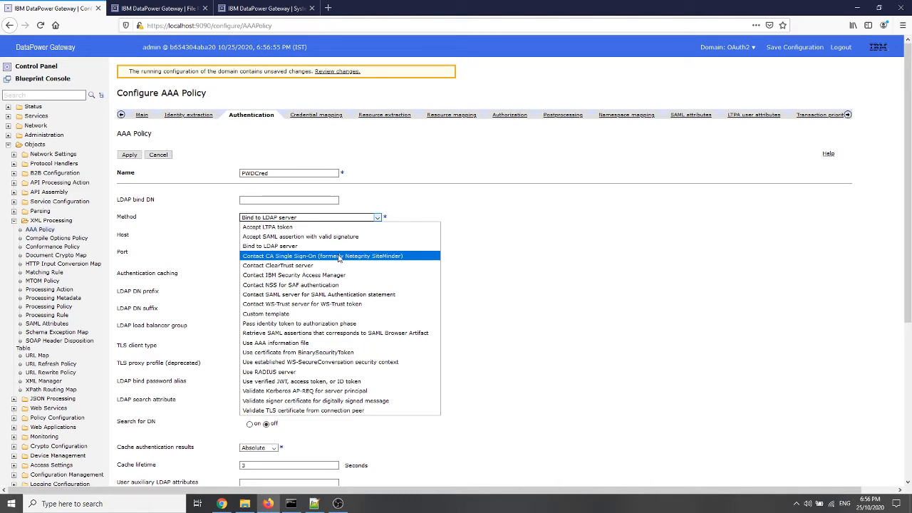
click(294, 344)
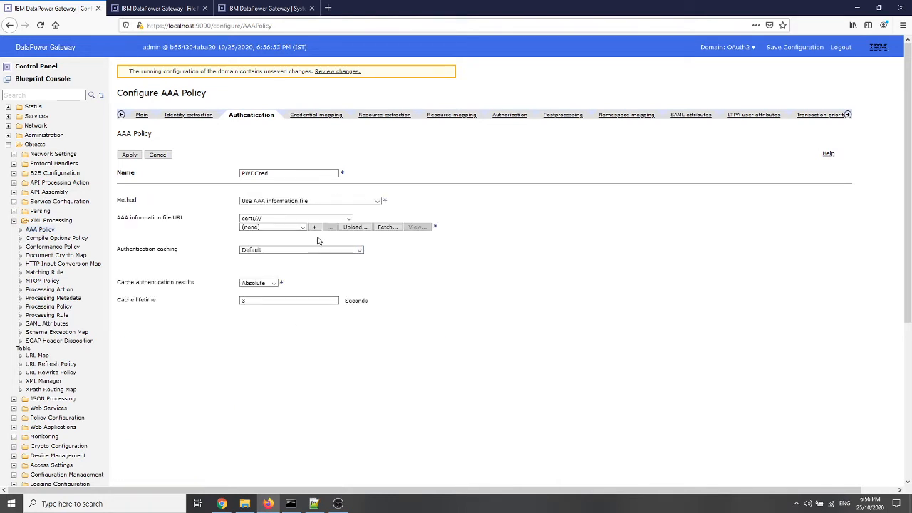
click(349, 219)
scroll(301, 344, down, 1)
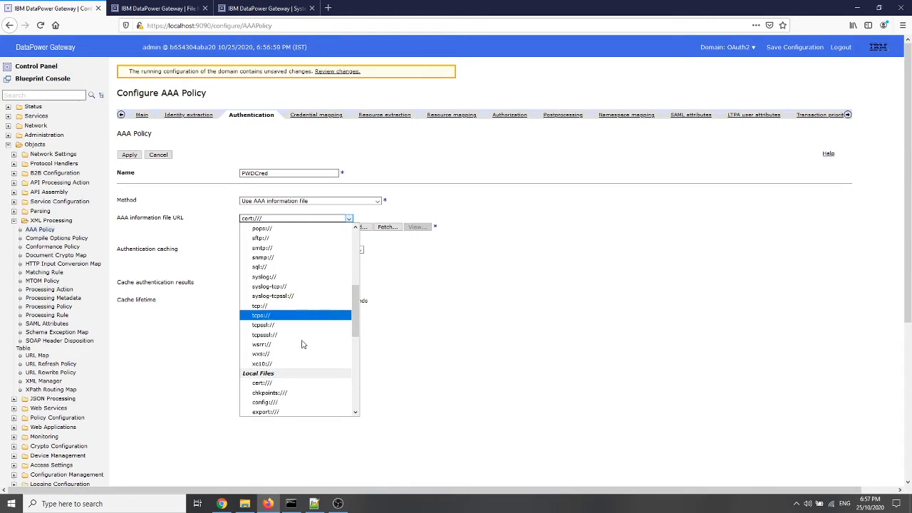
scroll(278, 371, down, 1)
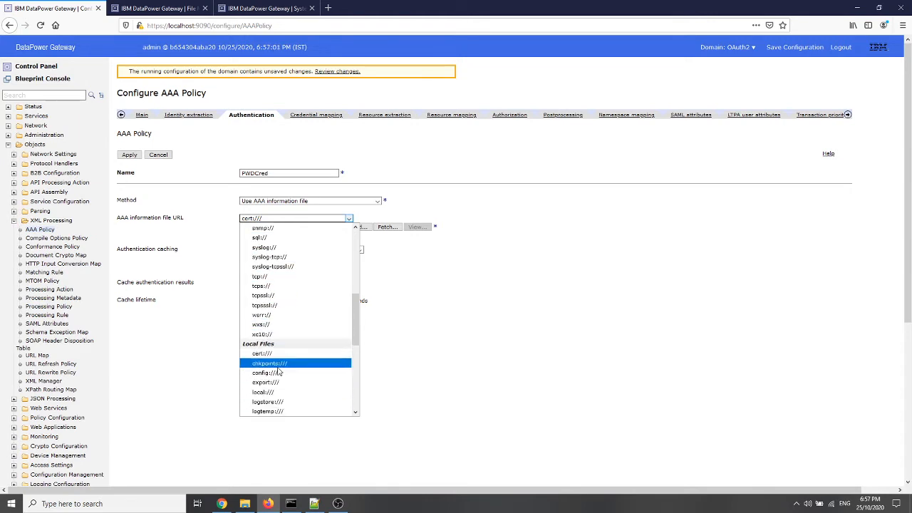
click(271, 392)
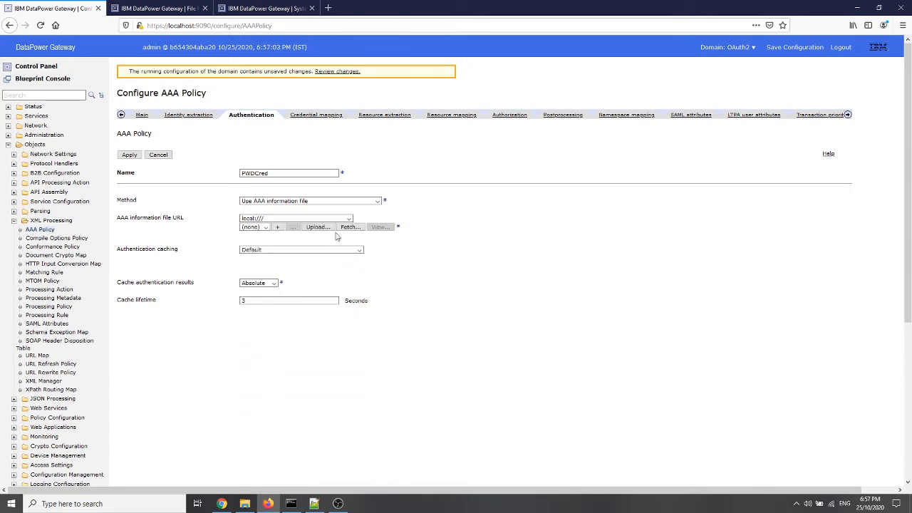
Upload AAAInfo.xml from the OAuth folder to local:/// as the authentication AAA information file
click(316, 228)
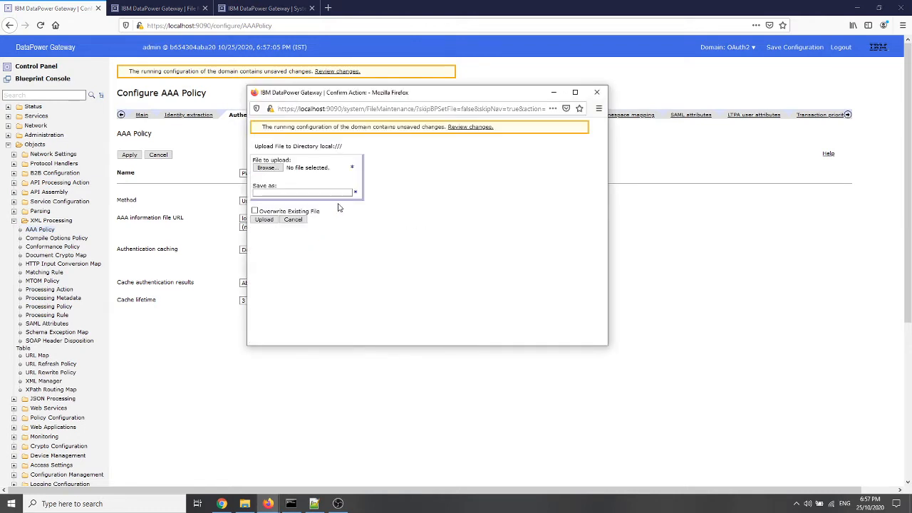
click(266, 167)
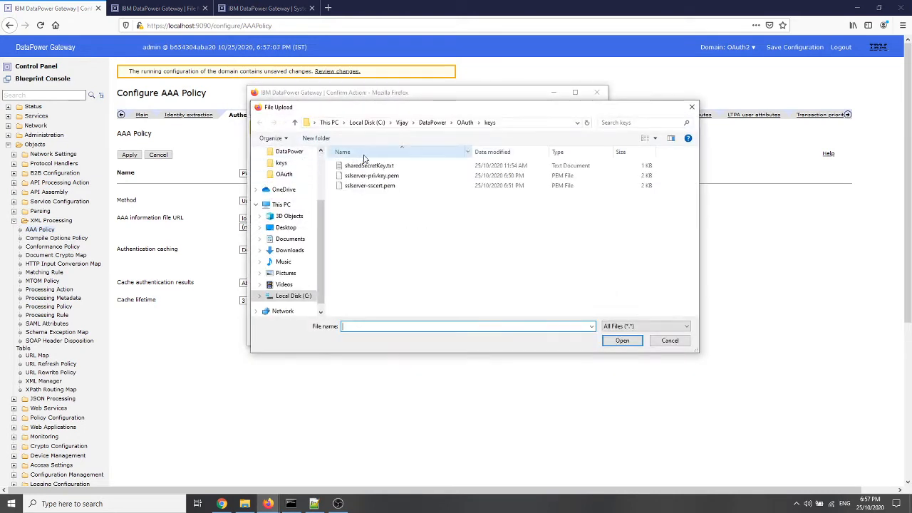
click(464, 123)
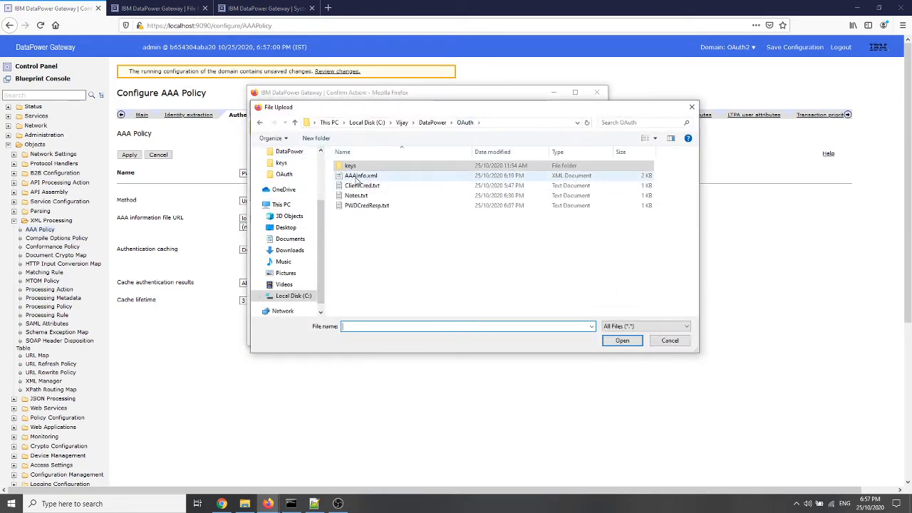
click(356, 177)
double_click(356, 177)
click(264, 220)
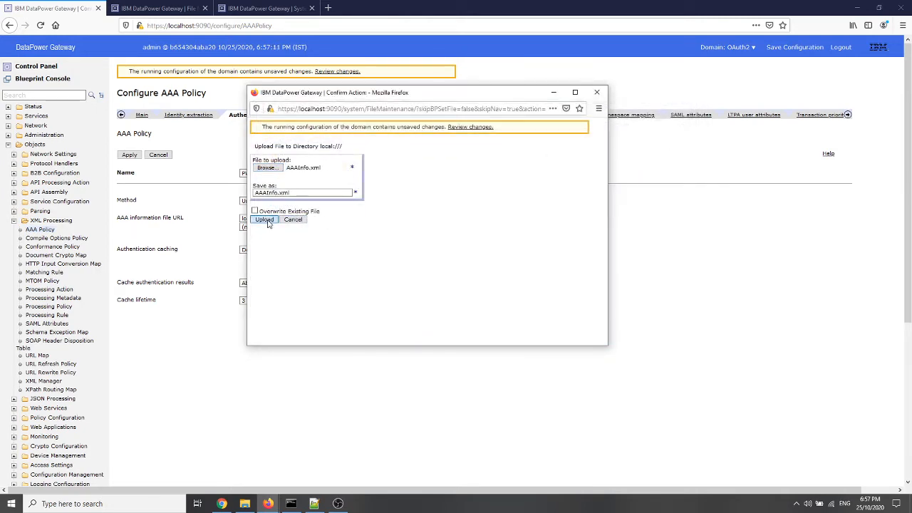
click(267, 172)
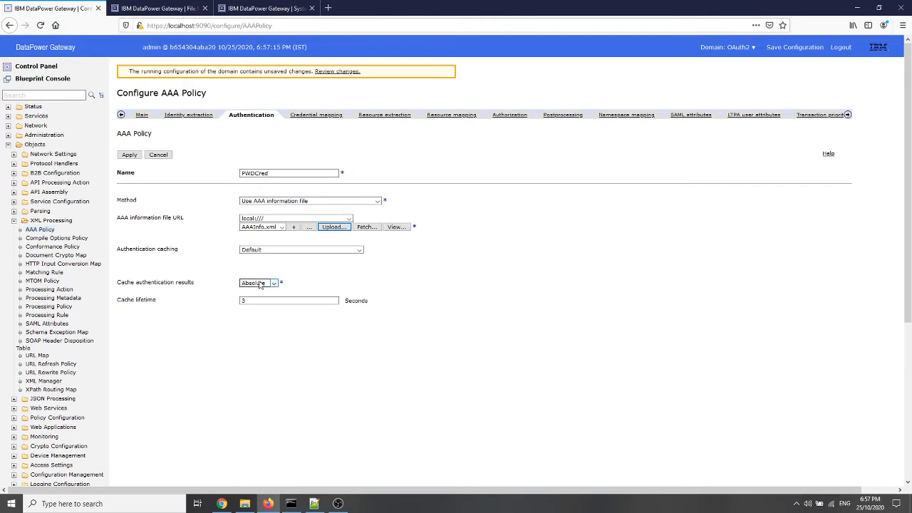
Set resource extraction to Processing metadata, using oauth-scope-metadata as the metadata item
click(383, 116)
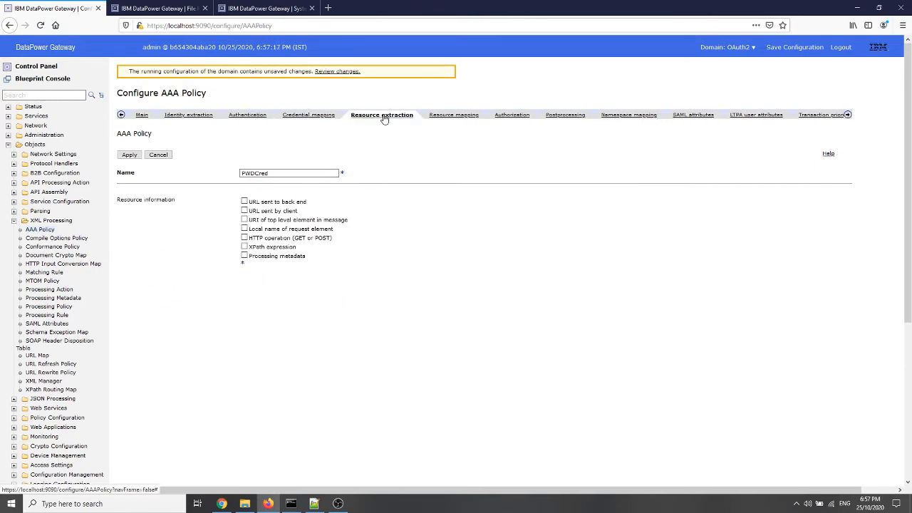
click(244, 256)
click(311, 281)
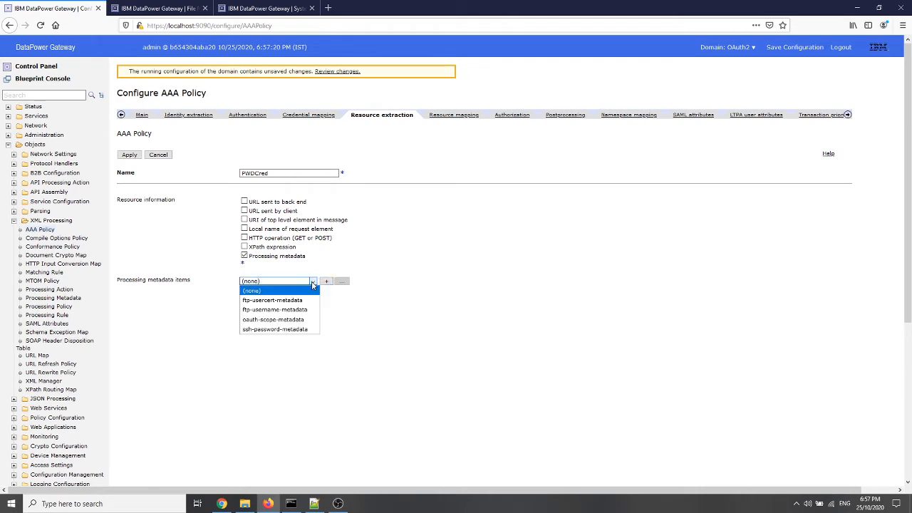
click(293, 319)
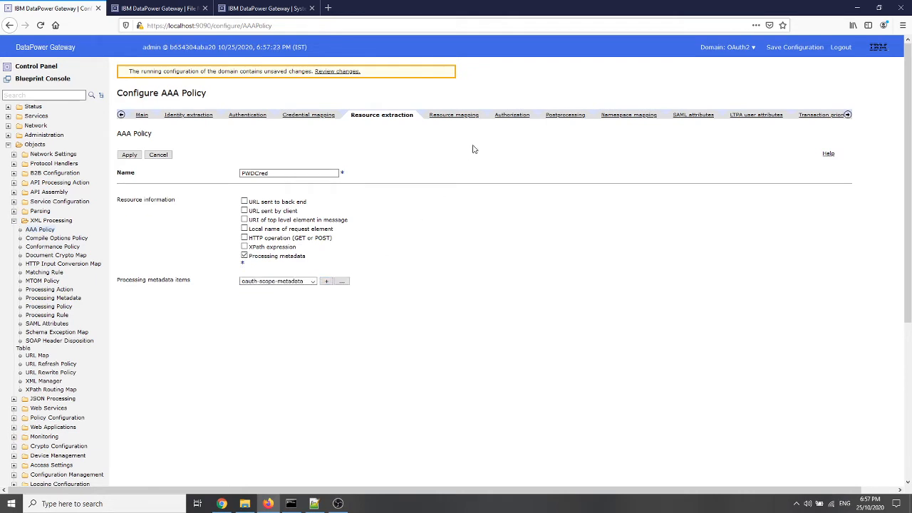
Set the authorization method to AAA information file and select AAAInfo.xml from local:///
click(507, 116)
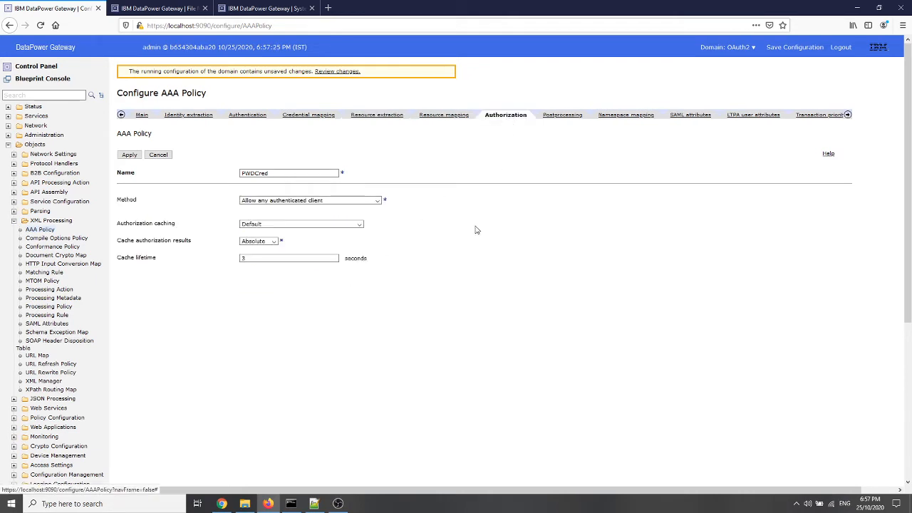
click(377, 201)
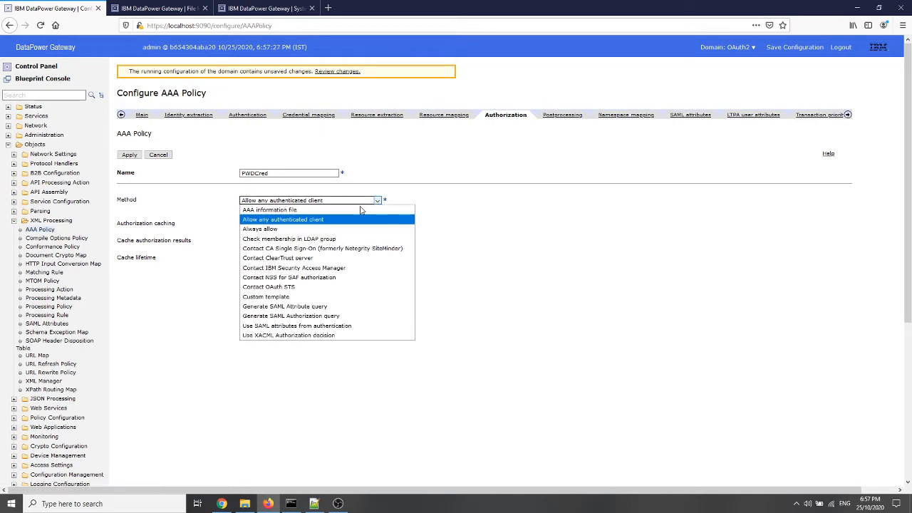
click(278, 209)
click(347, 217)
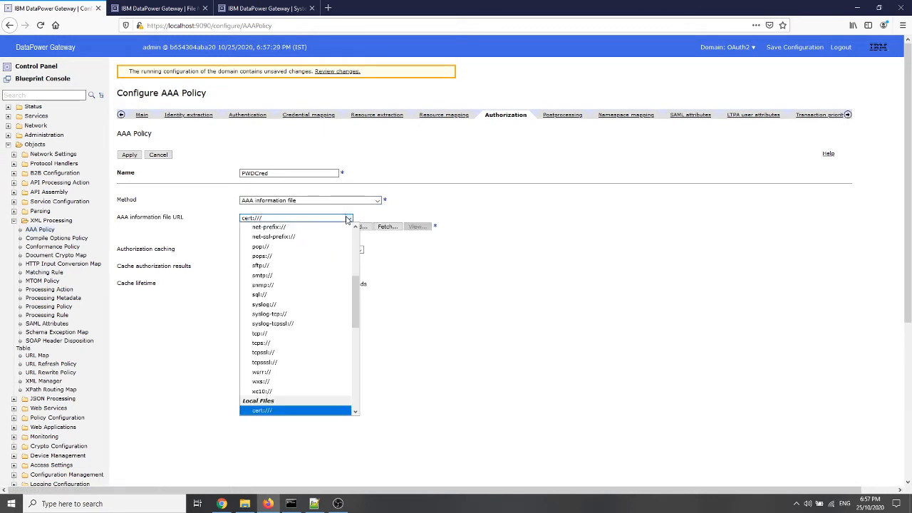
scroll(324, 325, down, 3)
click(270, 368)
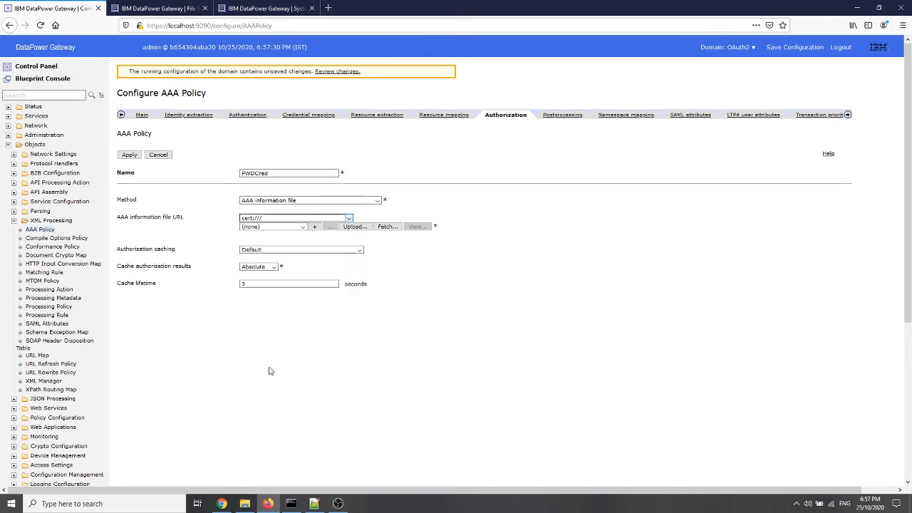
click(282, 226)
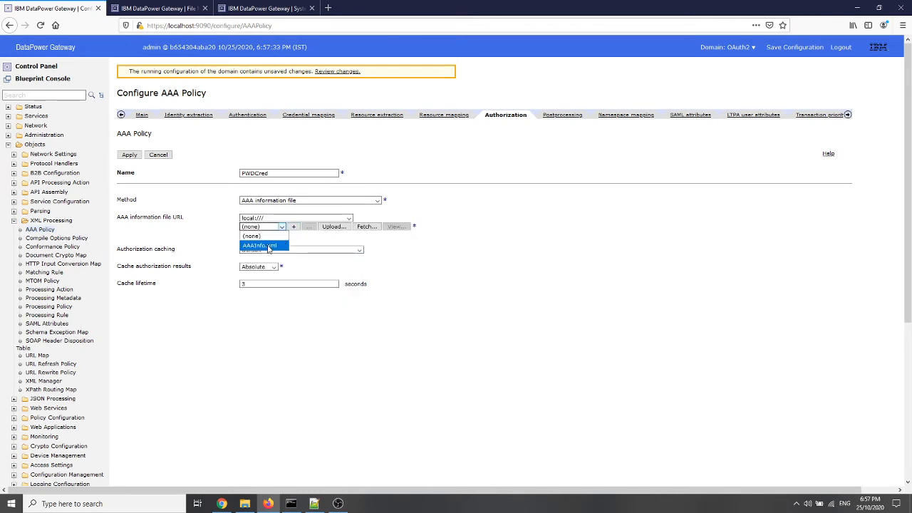
click(269, 245)
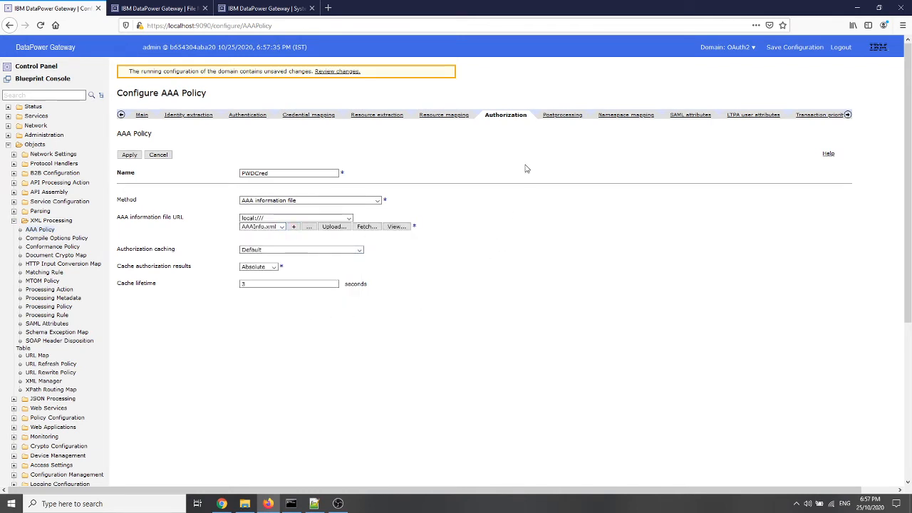
Review the resource extraction, authentication and identity extraction settings, and apply the AAA policy
click(366, 118)
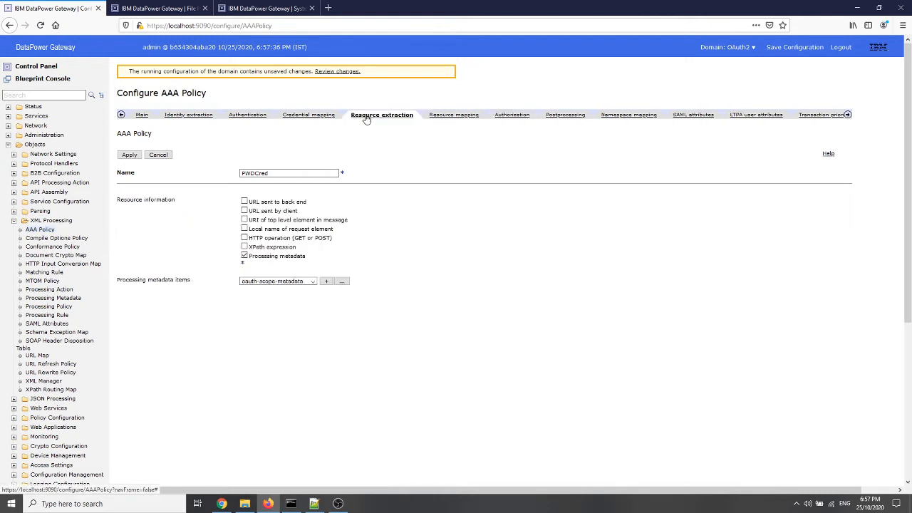
click(251, 119)
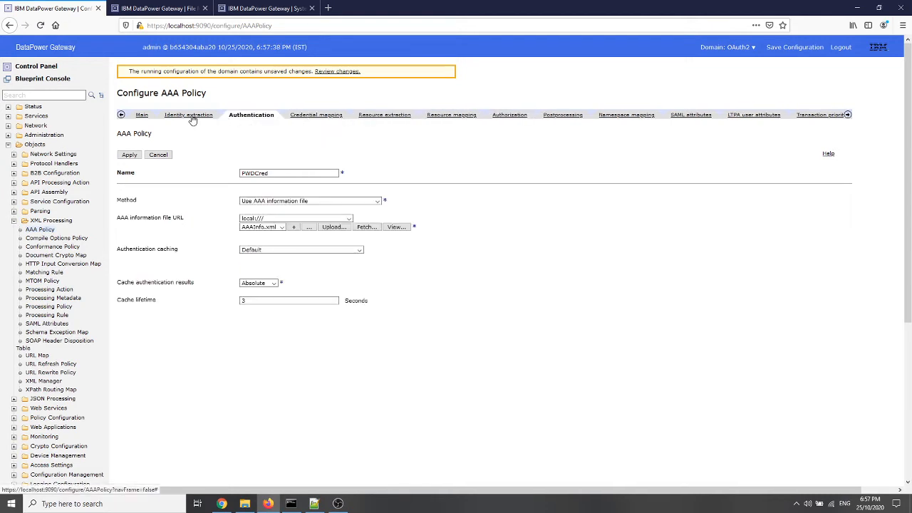
click(190, 117)
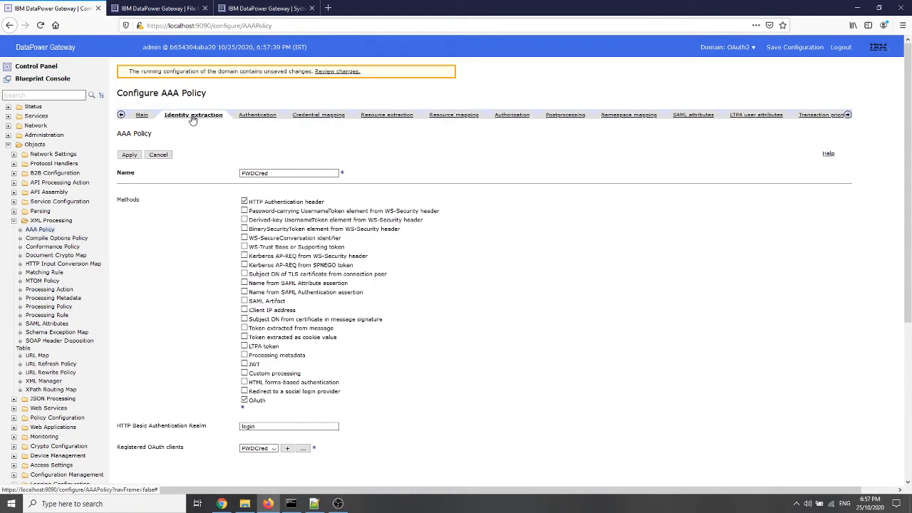
click(128, 155)
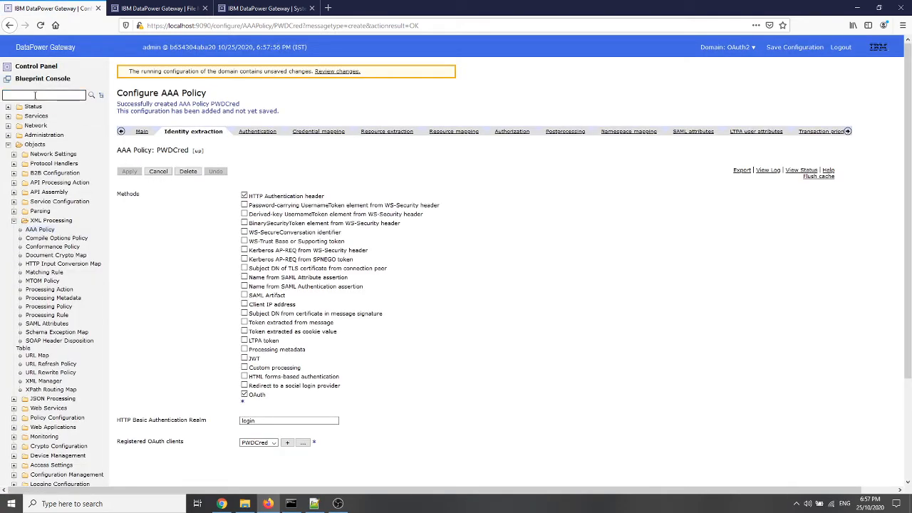
Find the web token services by searching for "web token" and start adding a new one
click(35, 95)
text(web token)
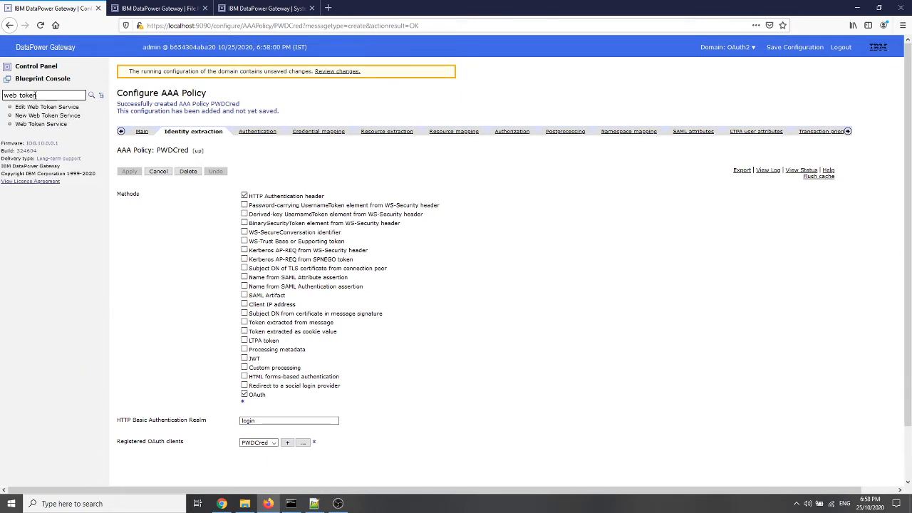
click(49, 108)
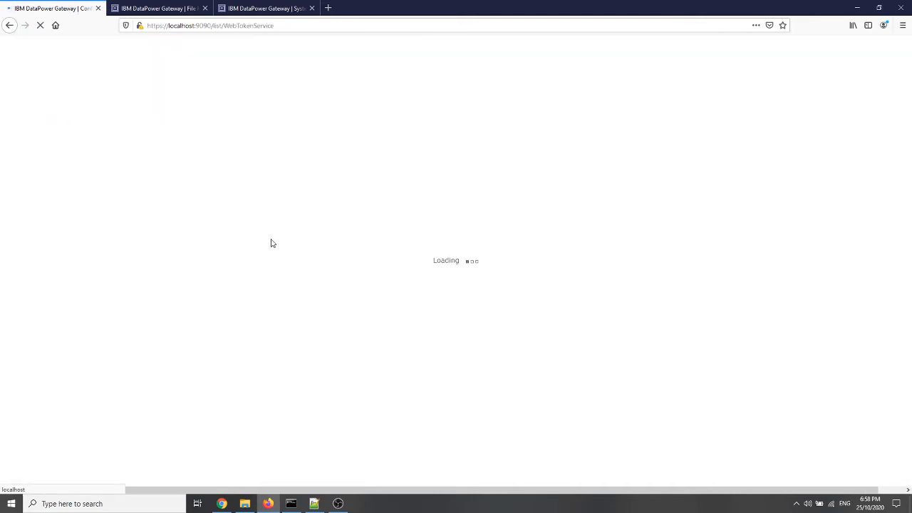
click(173, 174)
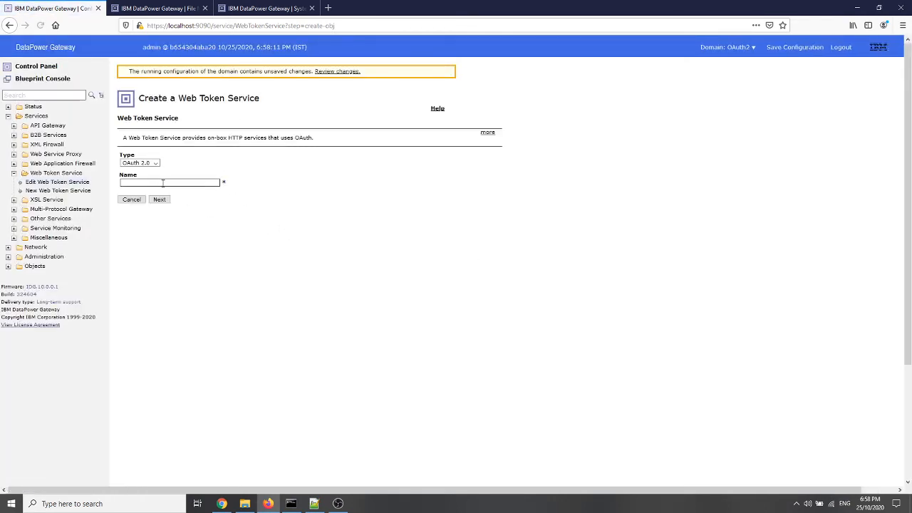
Name the OAuth 2.0 web token service and continue to its source addresses
click(151, 183)
text(PWDCred)
click(157, 200)
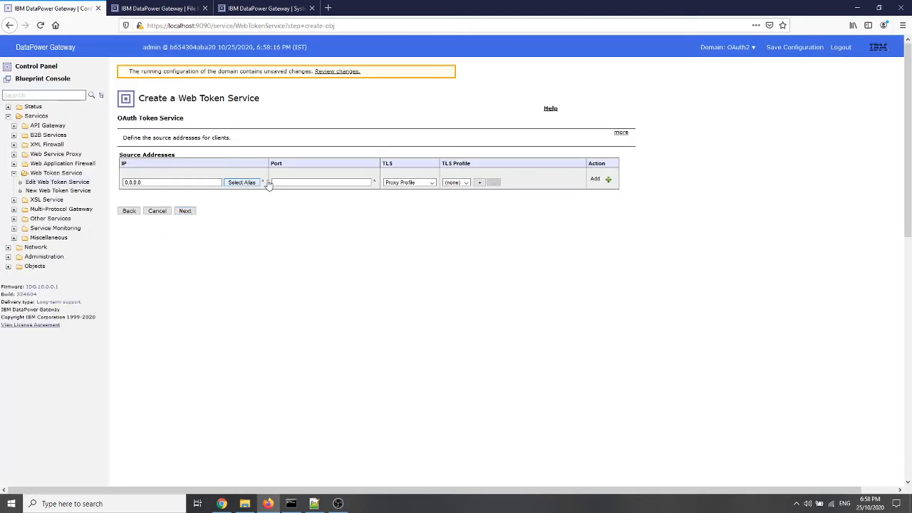
Set the source address port to 5010 and its TLS type to server profile
click(291, 182)
key(Tab)
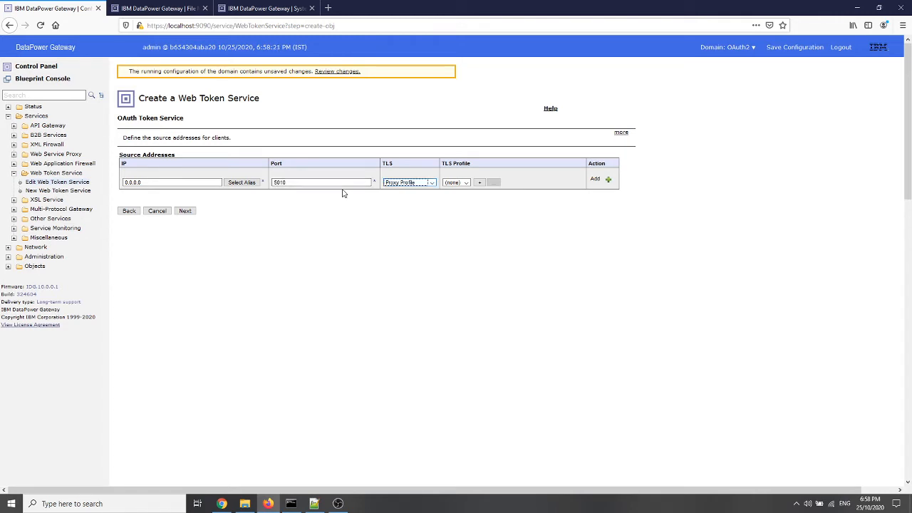
click(431, 182)
click(410, 202)
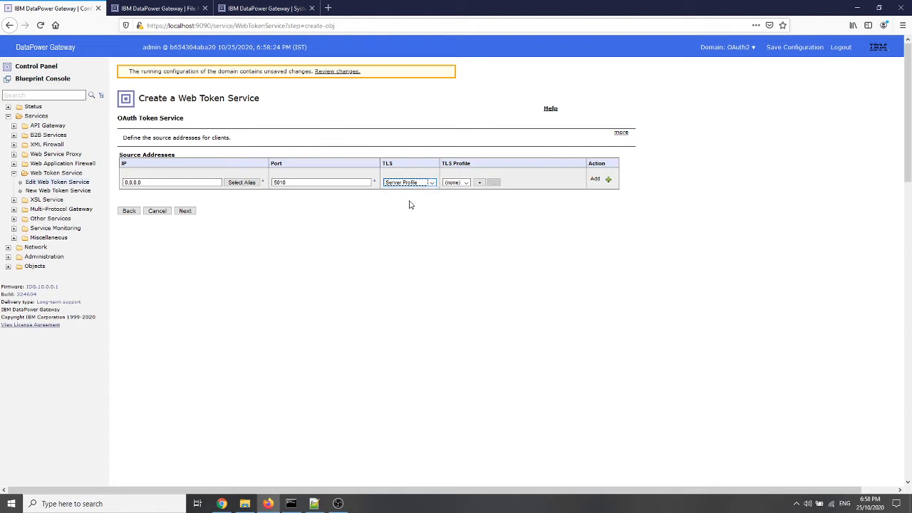
Start a new TLS server profile named PWDCred and add new crypto identification credentials to it, also named PWDCred
click(480, 183)
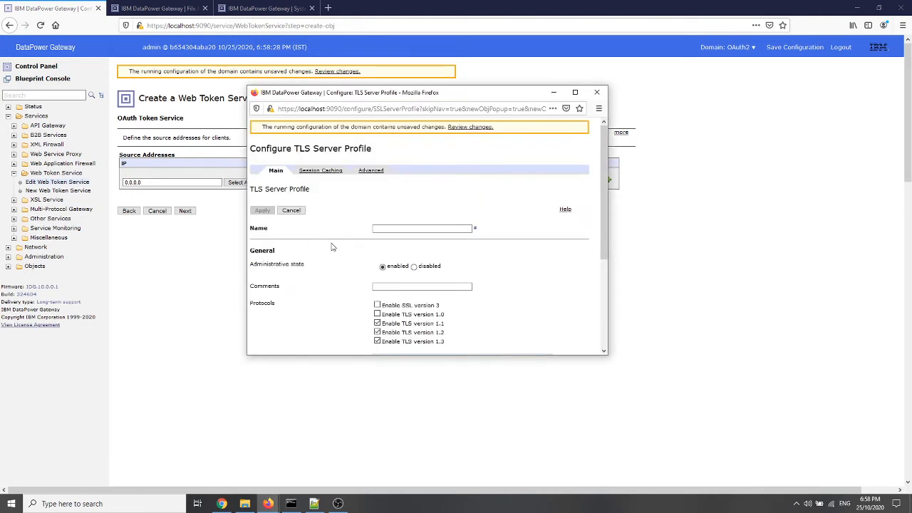
click(392, 228)
scroll(494, 261, down, 3)
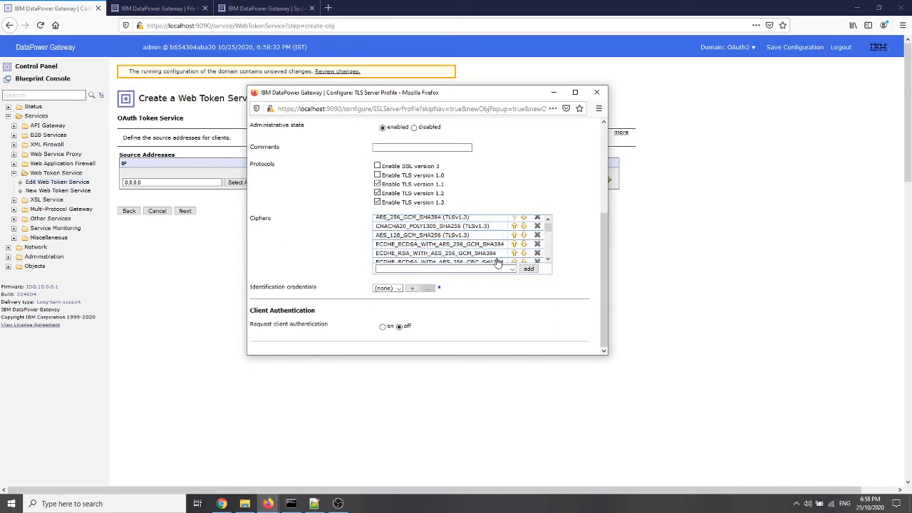
click(412, 288)
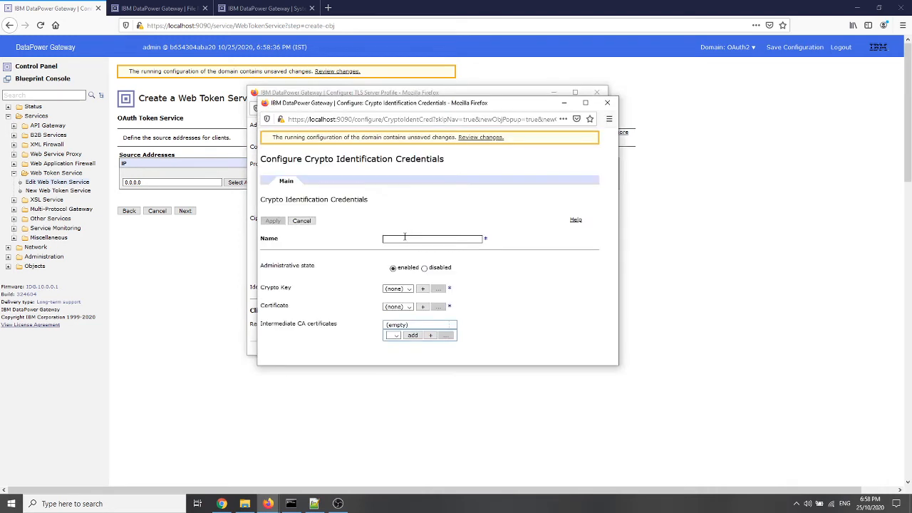
text(PWDCred)
Create the crypto key PWDCred for the identification credentials by uploading sslserver-privkey.pem from the keys folder to cert:///, and apply it
click(423, 289)
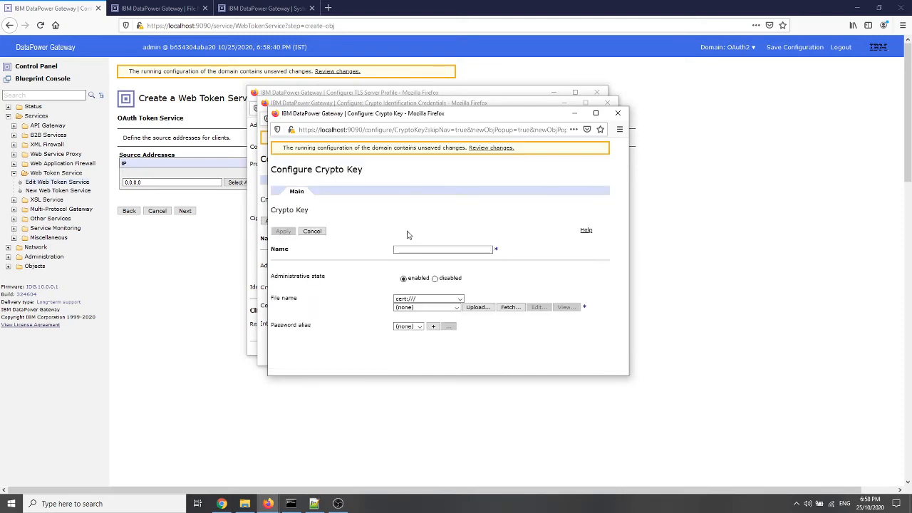
text(PWDCred)
click(476, 307)
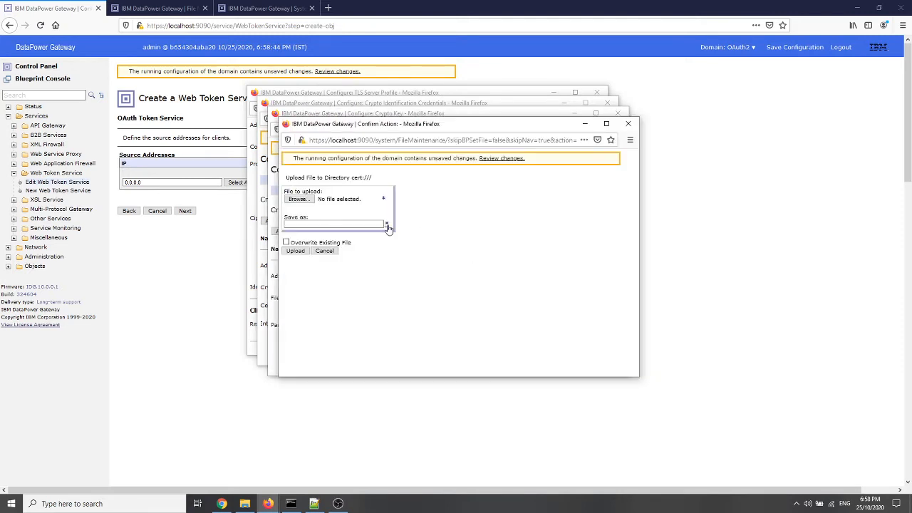
click(308, 203)
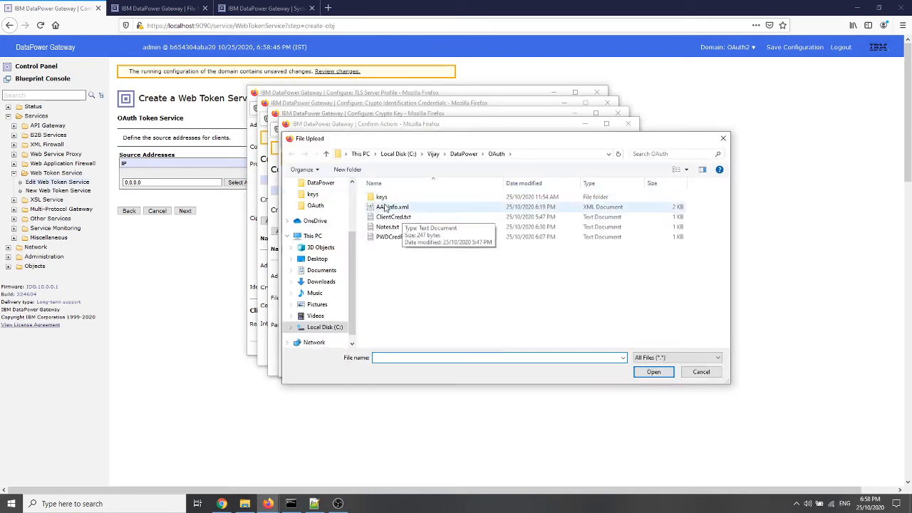
double_click(382, 198)
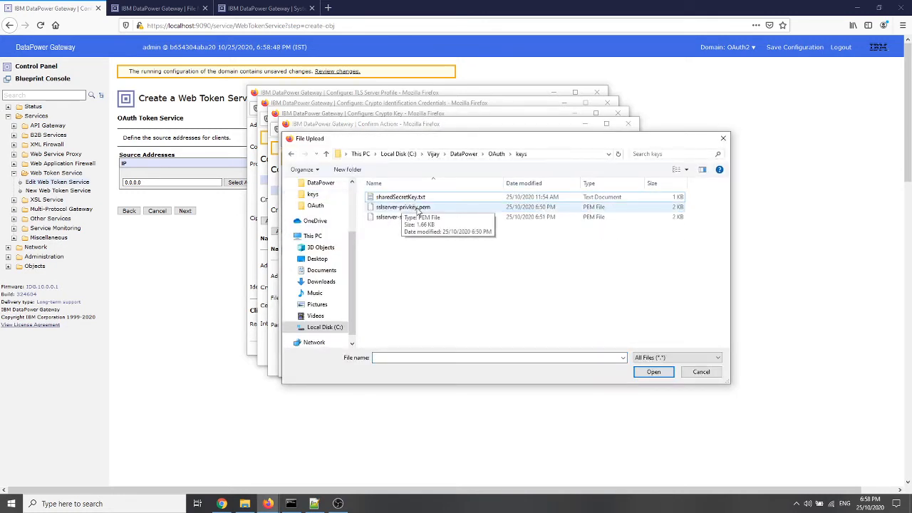
double_click(417, 209)
click(300, 254)
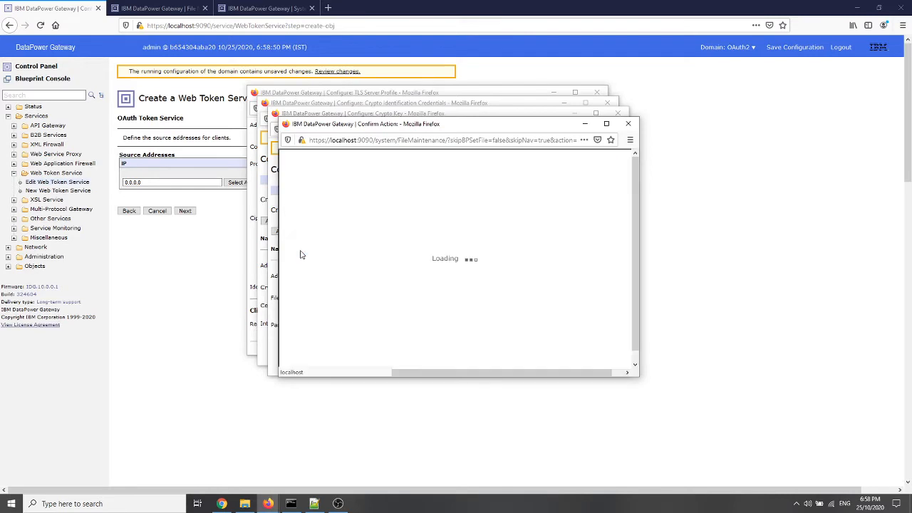
click(304, 206)
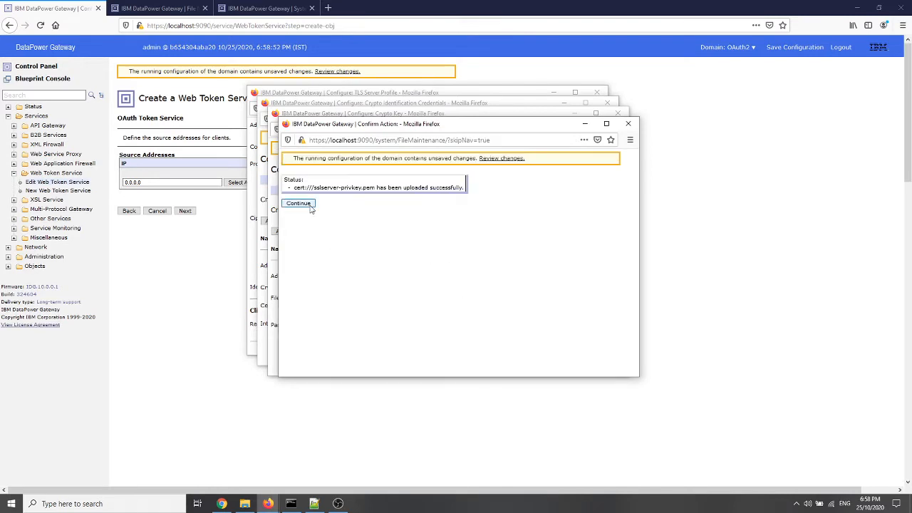
click(285, 236)
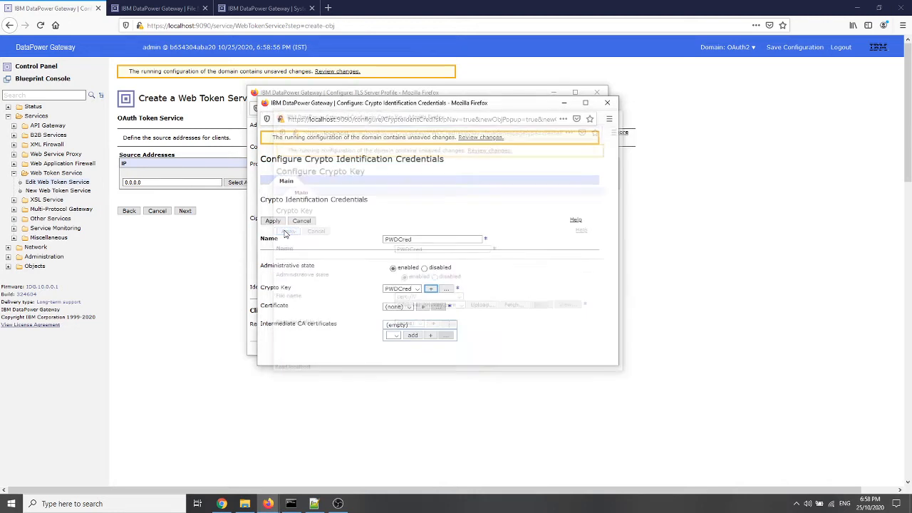
Create the crypto certificate PWDCred for the identification credentials by uploading sslserver-sscert.pem to cert:///, and apply it
click(425, 307)
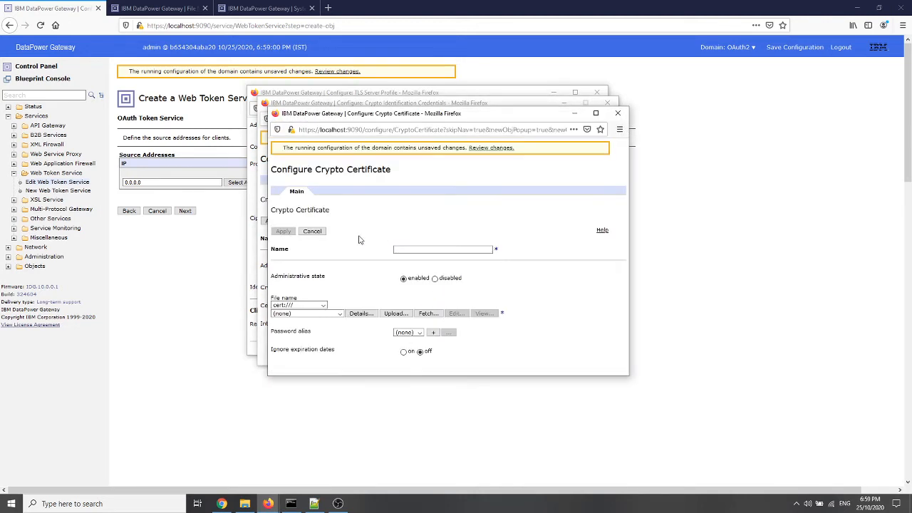
click(455, 248)
text(PWDCred)
click(360, 313)
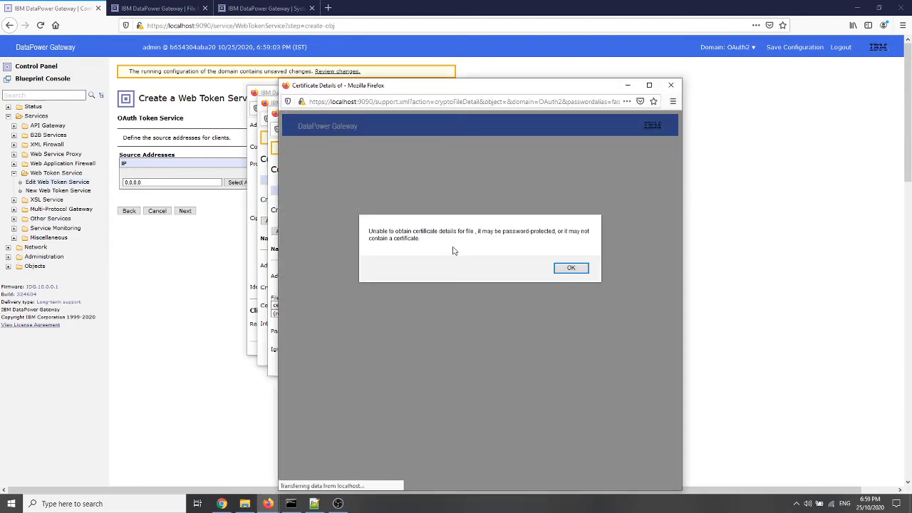
click(559, 270)
click(397, 314)
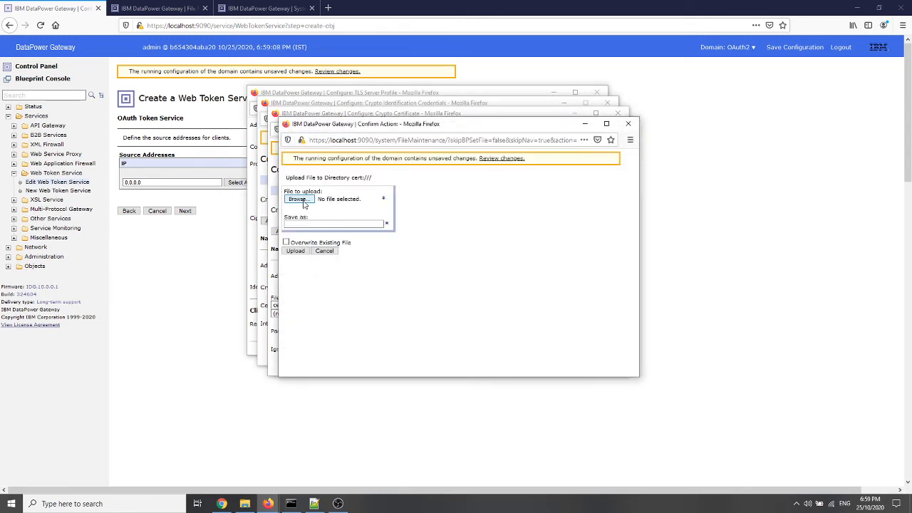
click(297, 198)
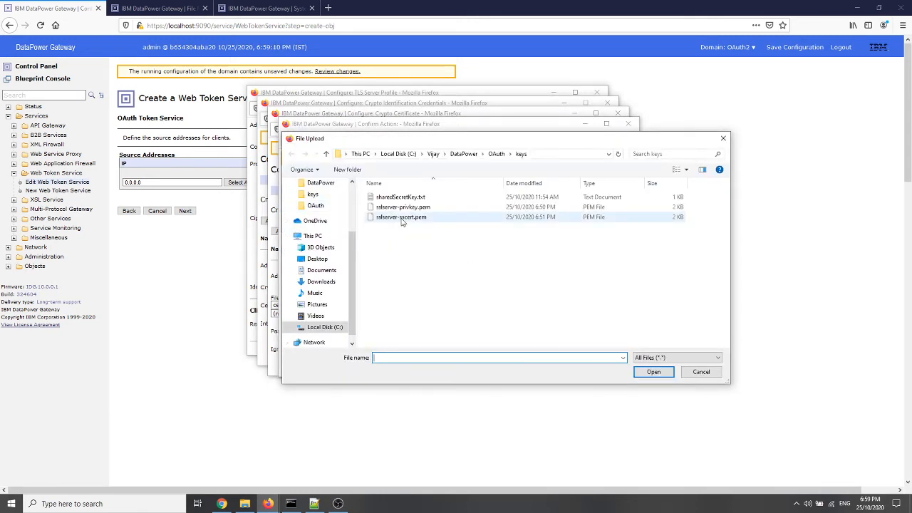
double_click(411, 219)
click(298, 250)
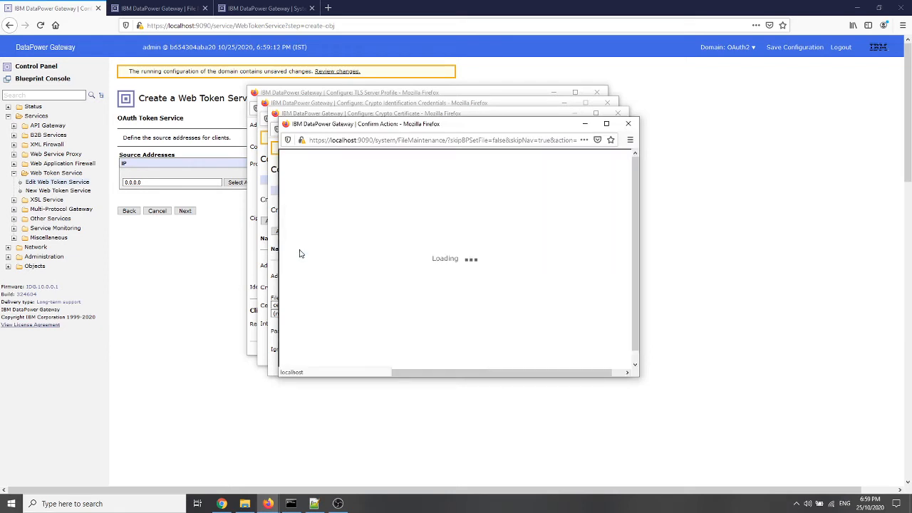
click(299, 204)
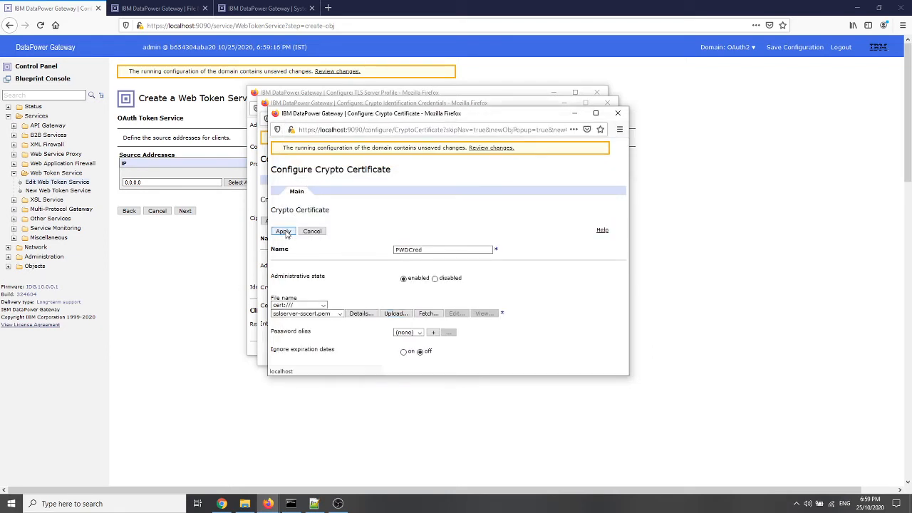
click(282, 231)
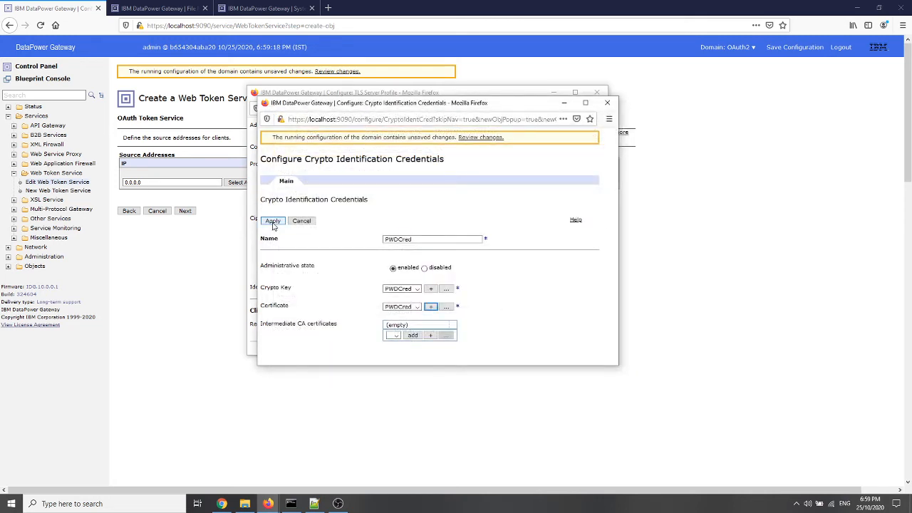
Apply the identification credentials and TLS server profile, and add the source address with that profile to the web token service
click(271, 225)
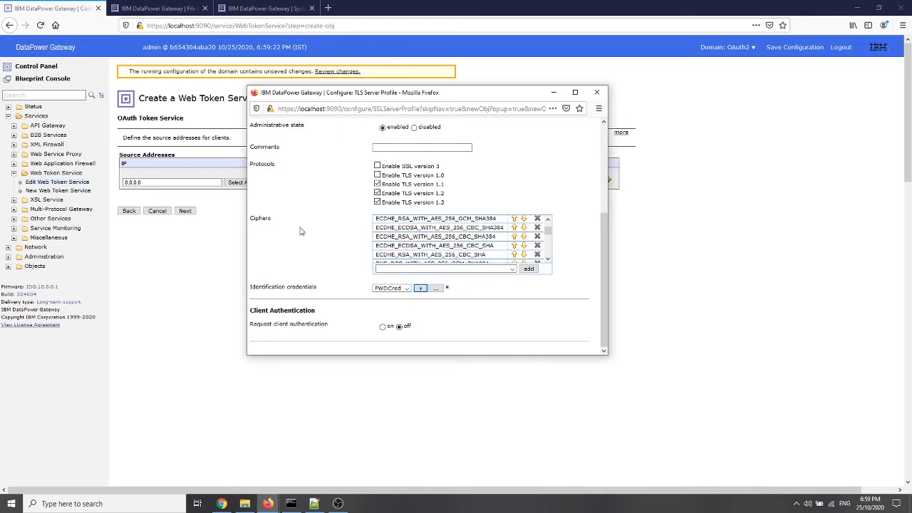
click(262, 212)
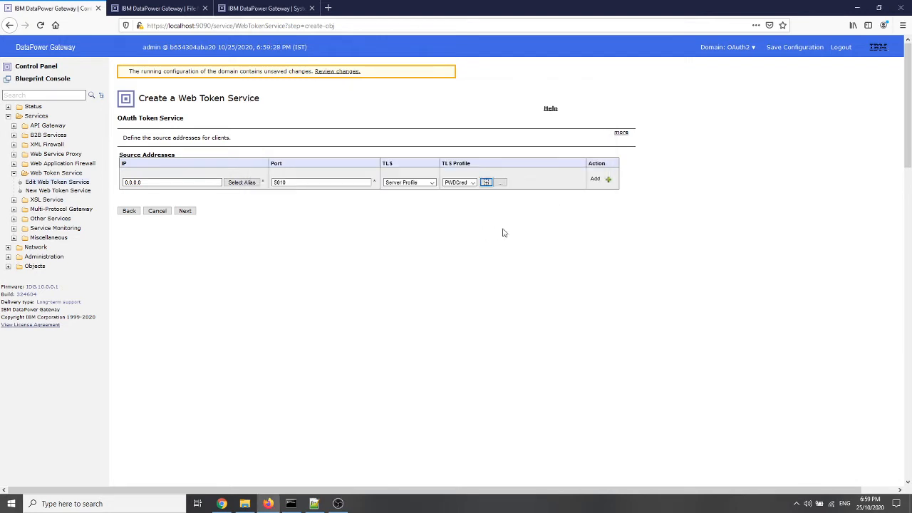
click(501, 183)
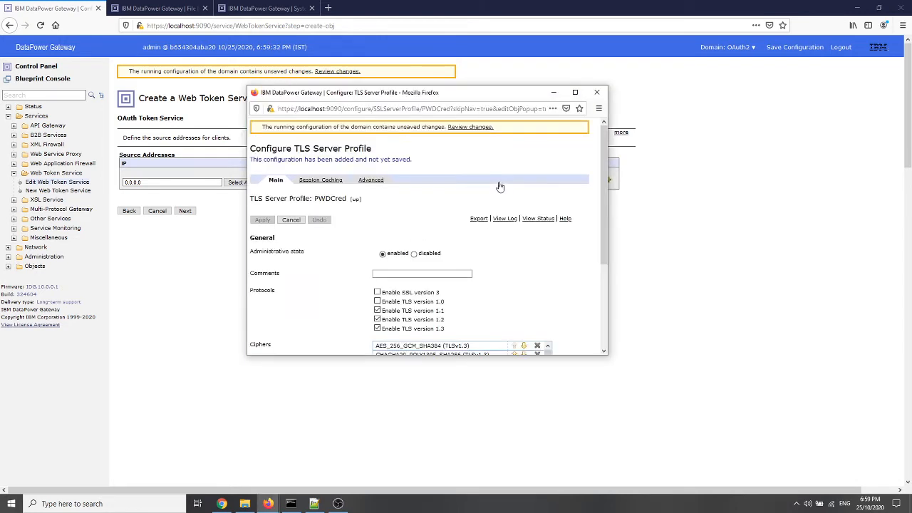
click(597, 91)
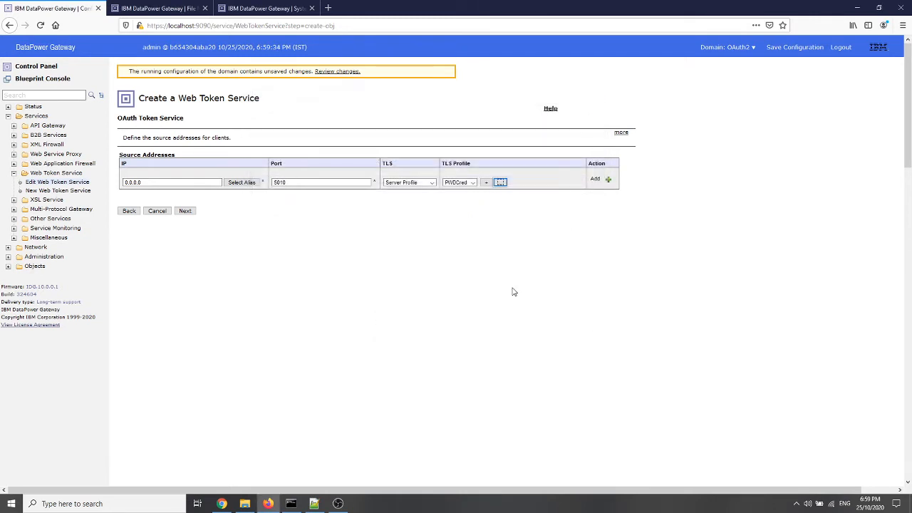
click(596, 178)
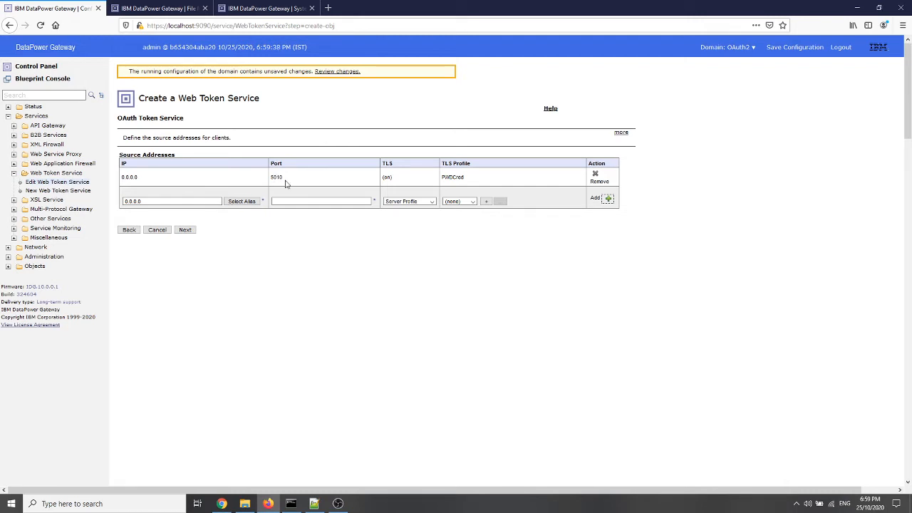
click(186, 230)
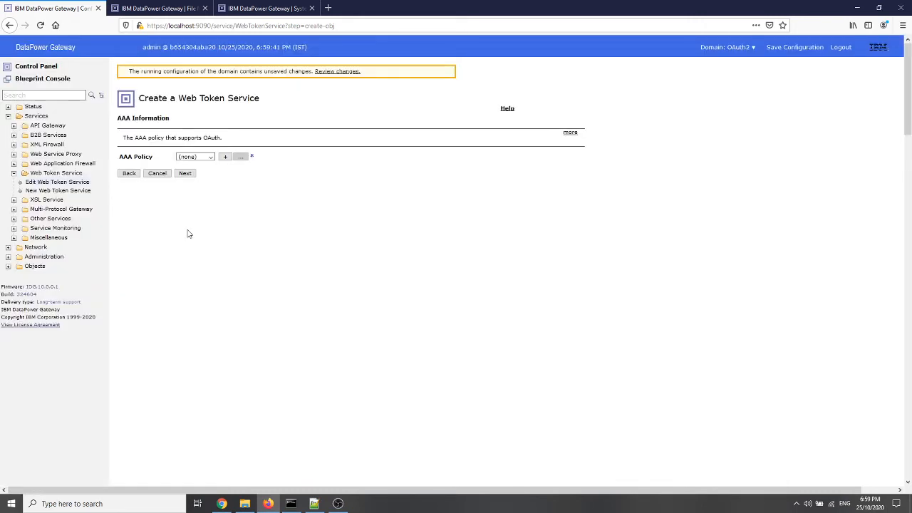
Select PWDCred as the AAA policy, and commit the web token service and view its configuration
click(213, 158)
click(198, 176)
click(185, 176)
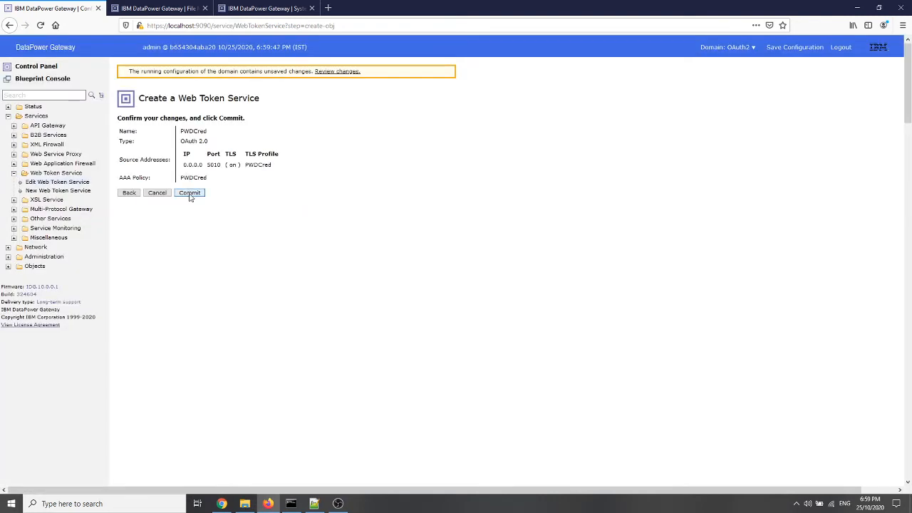
click(189, 196)
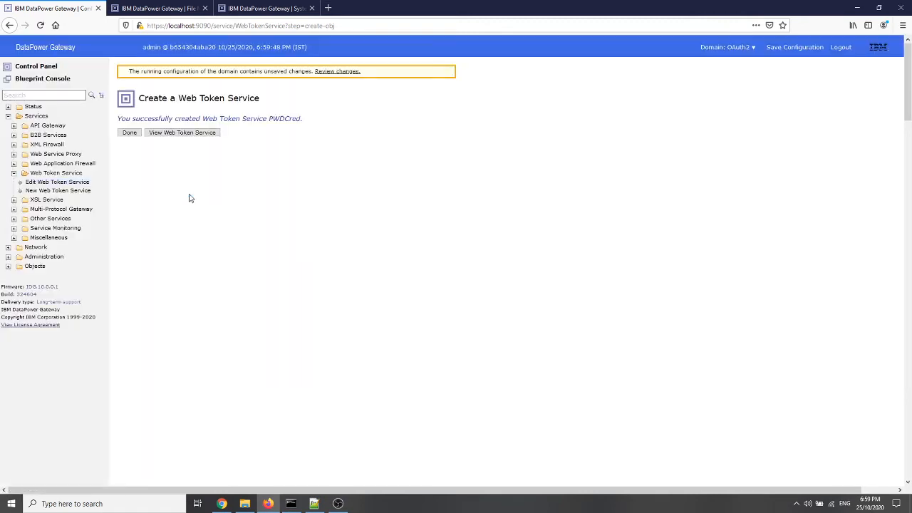
click(182, 133)
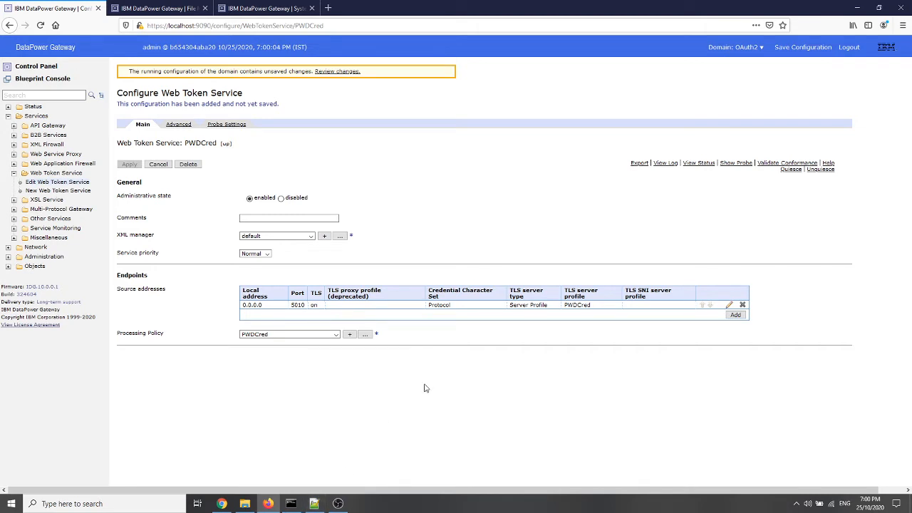
click(291, 503)
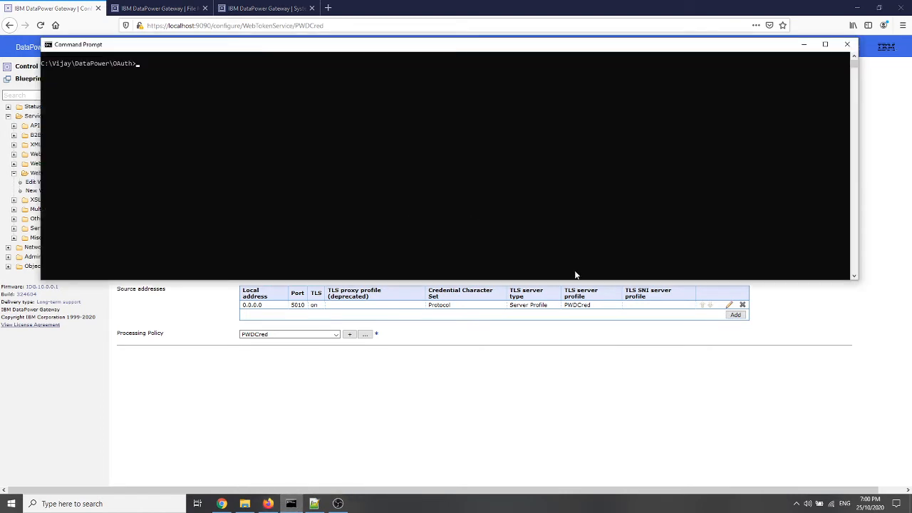
click(313, 503)
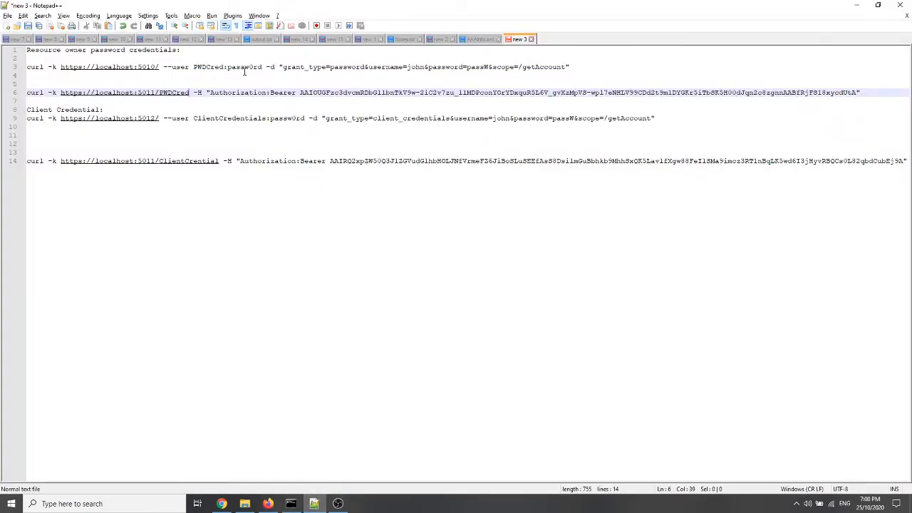
click(578, 67)
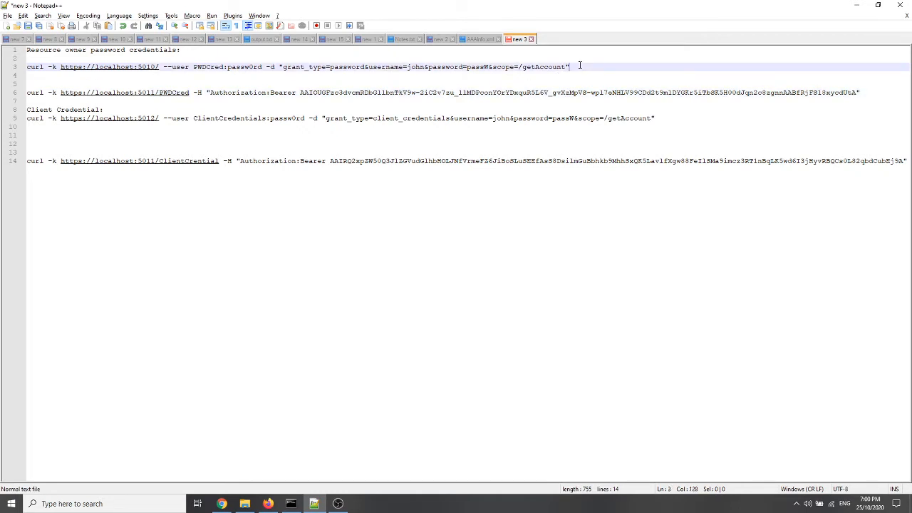
key(shift+Home)
key(ctrl+c)
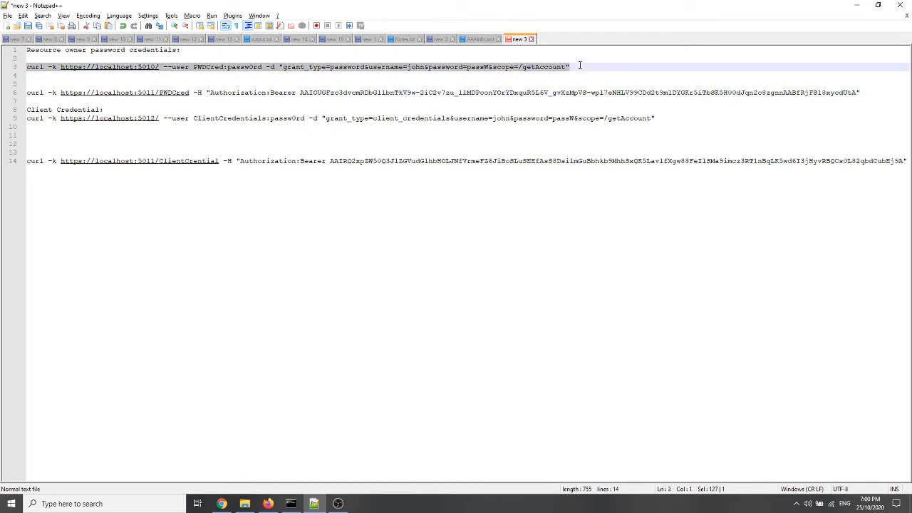
Run the copied token request, including its client and user passwords, in Command Prompt and return to the DataPower console in Firefox
click(290, 503)
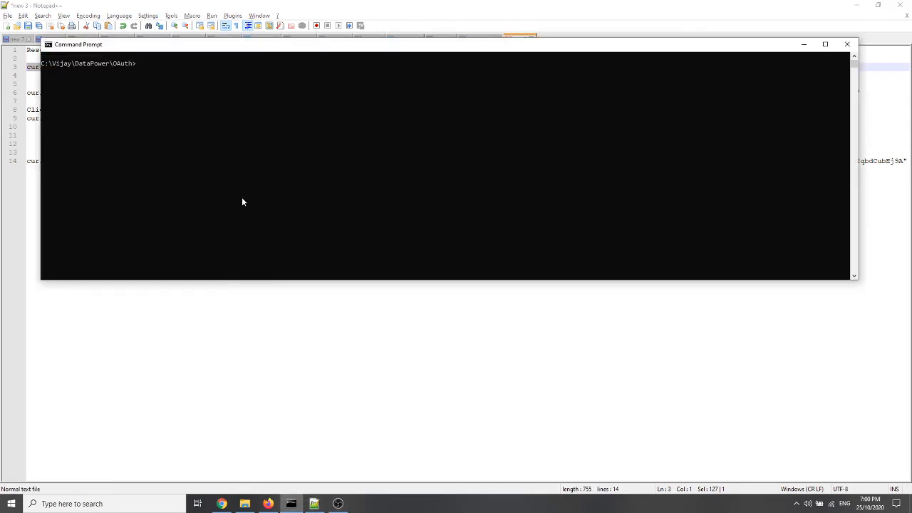
right_click(245, 174)
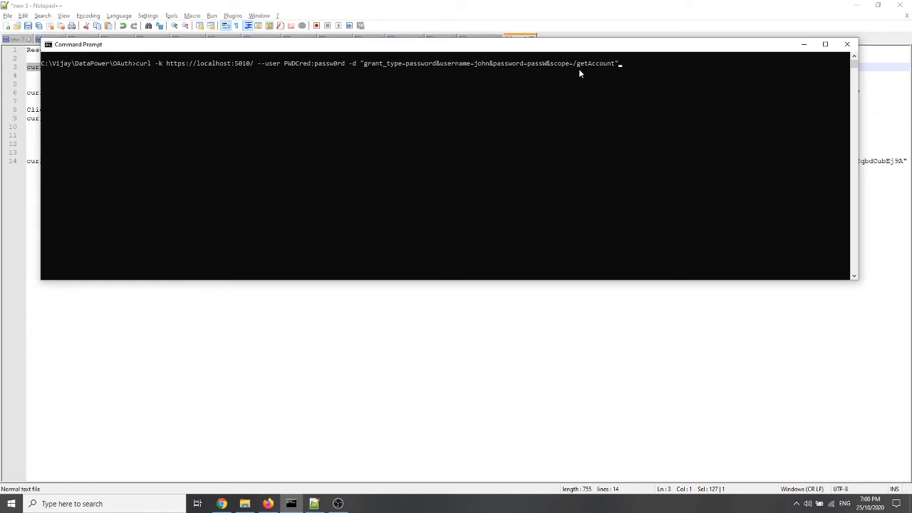
key(Return)
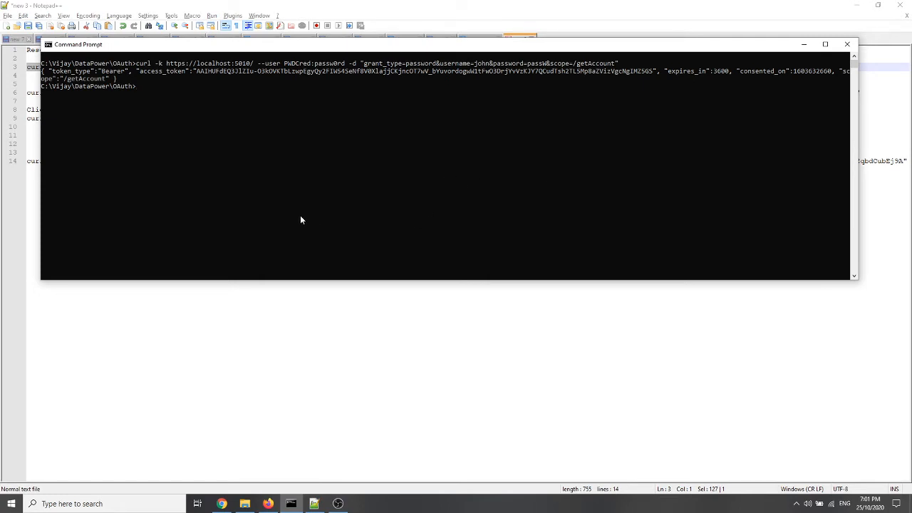
click(804, 45)
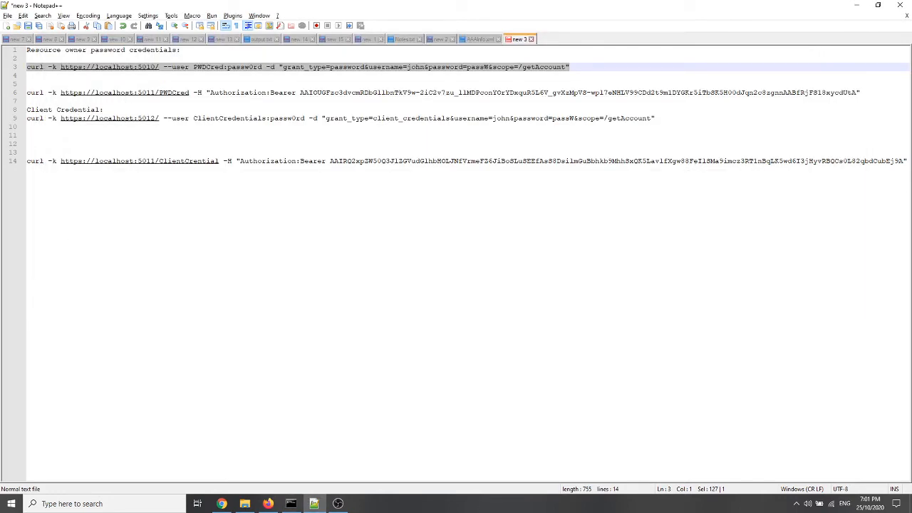
click(268, 503)
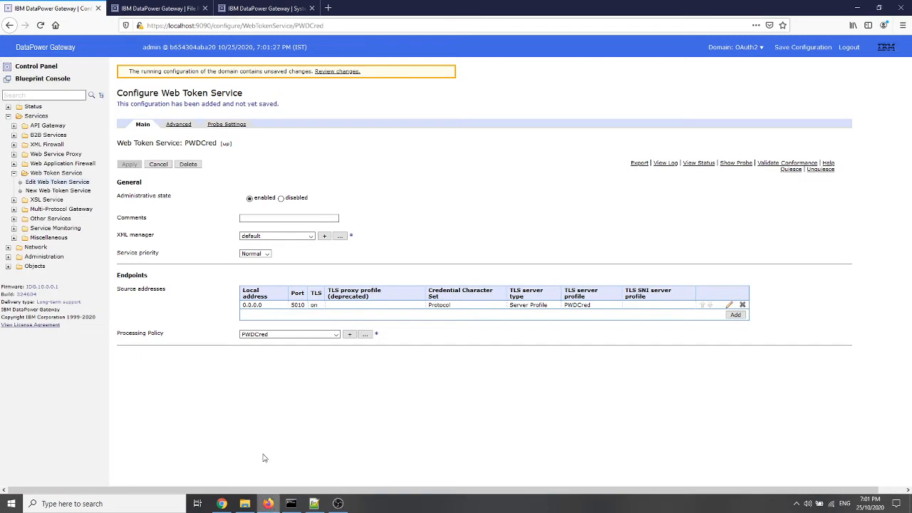
Start a new XML firewall with advanced configuration, naming it OAuth and setting its front-end port number to 5011
click(45, 68)
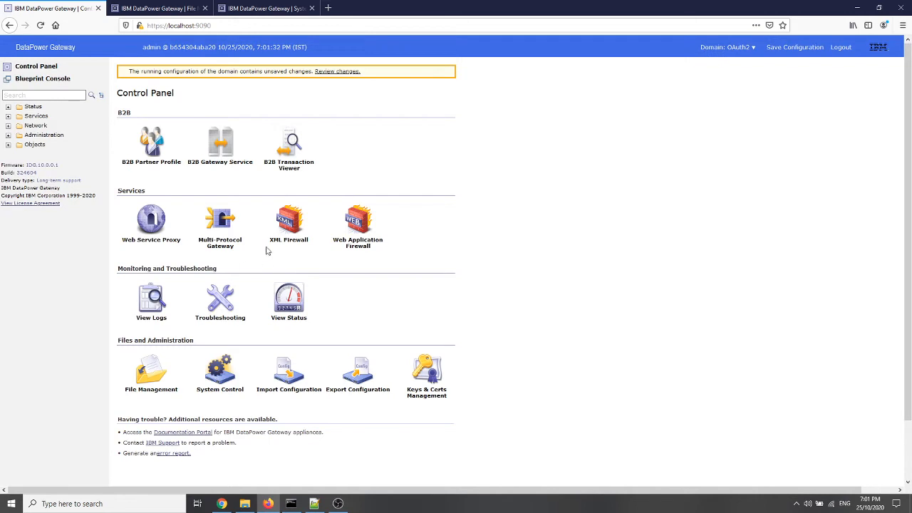
click(289, 223)
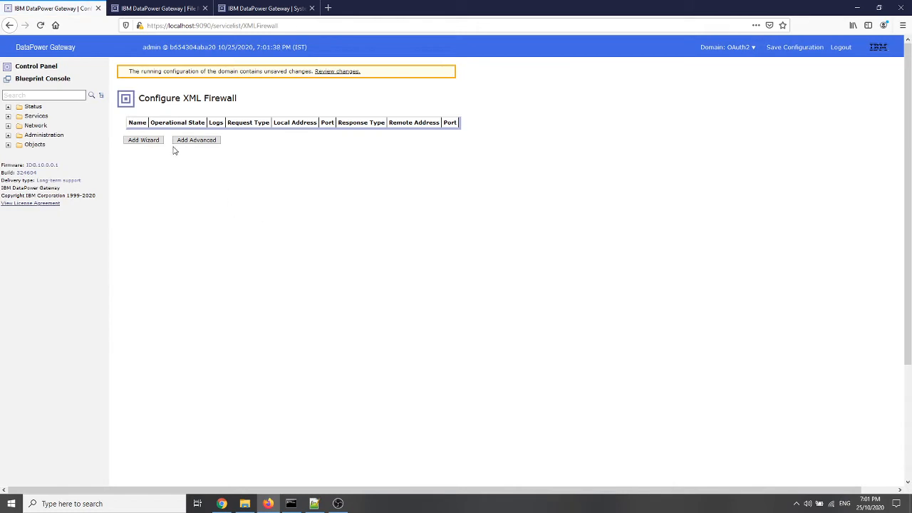
click(195, 141)
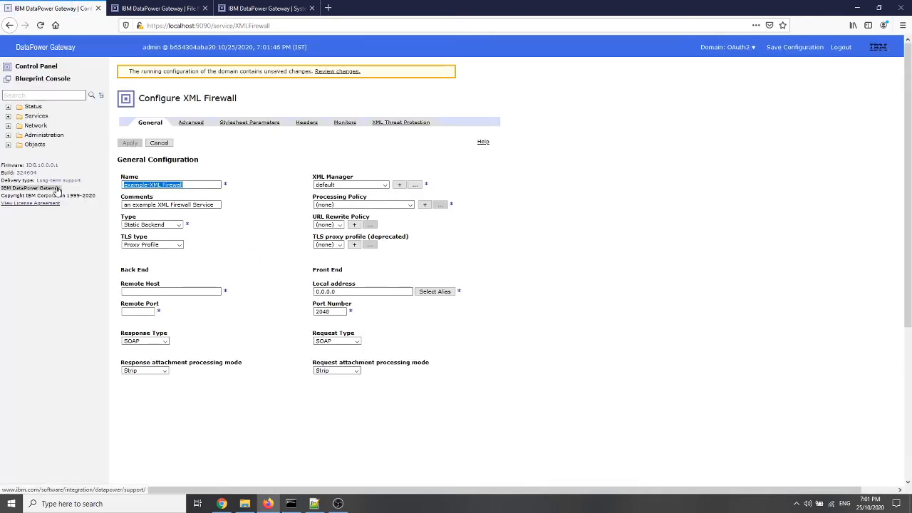
text(OAuth)
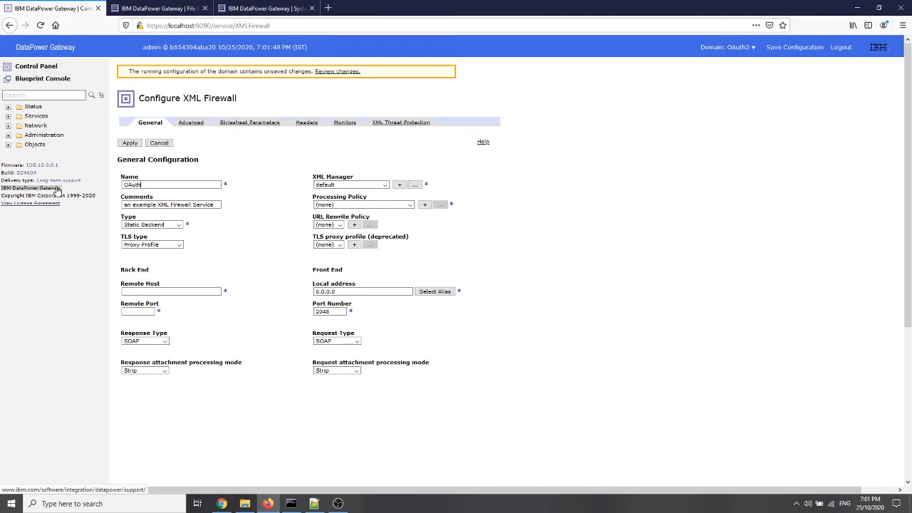
double_click(331, 311)
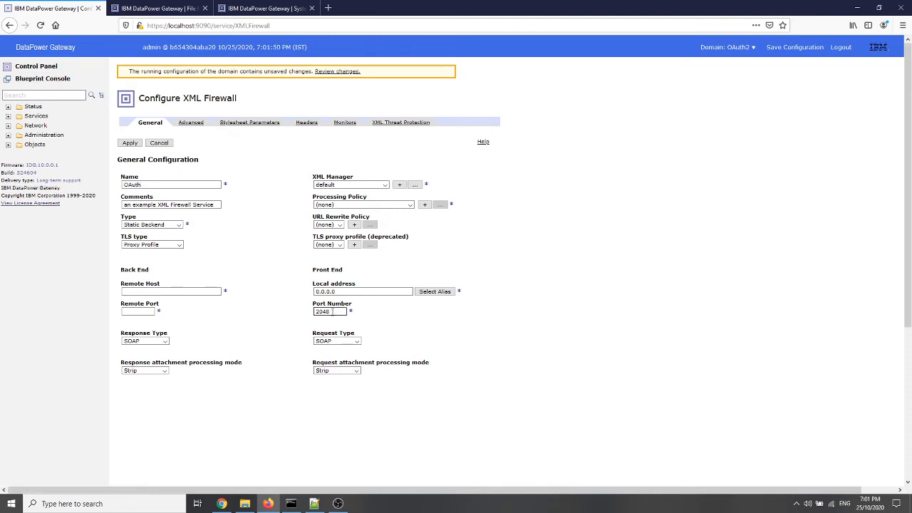
text(5)
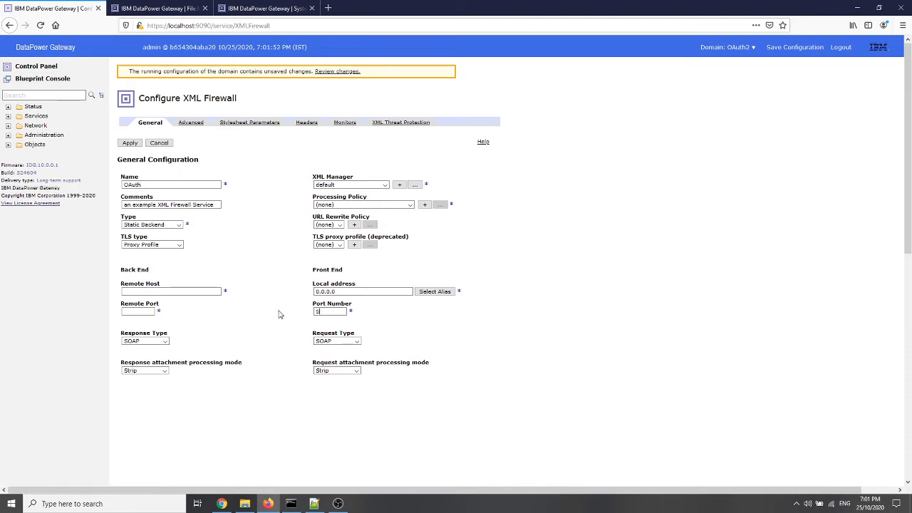
text(011)
Set the firewall's response type to Pass through, its request type to Non-XML and its type to Loopback
click(164, 343)
click(150, 371)
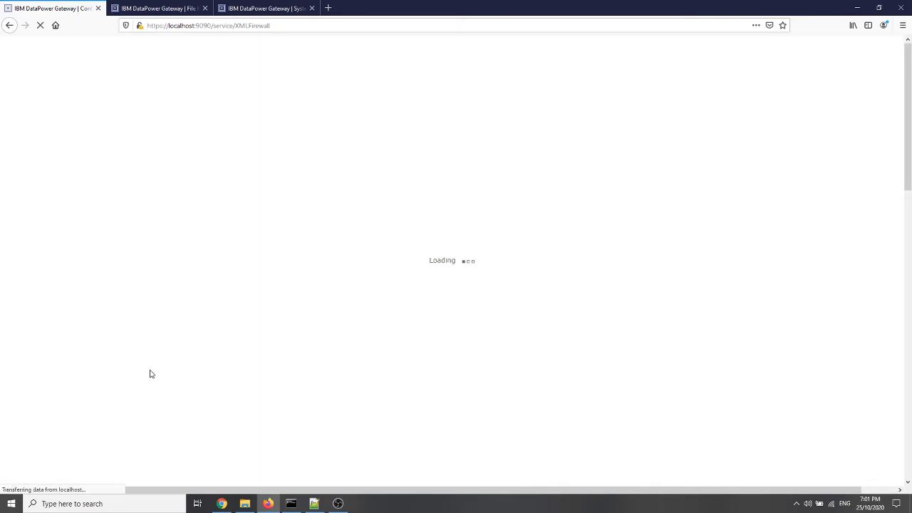
click(356, 341)
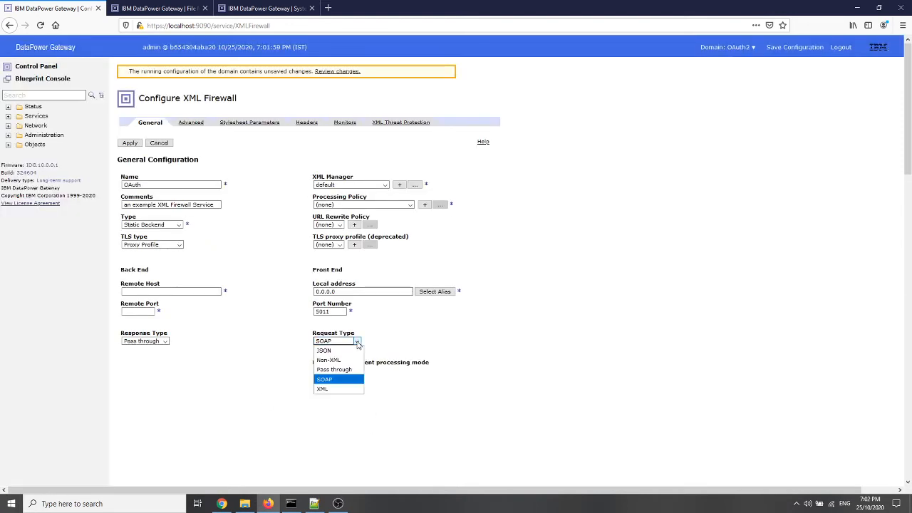
click(337, 361)
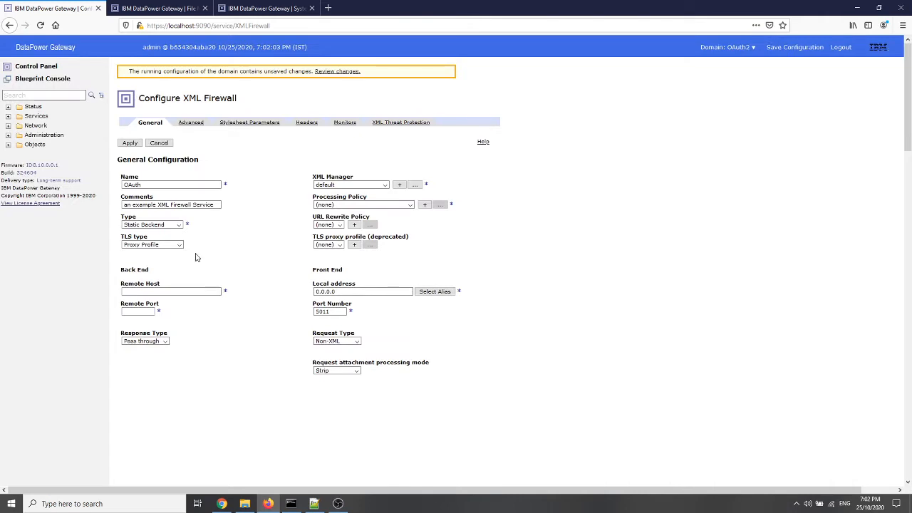
click(178, 225)
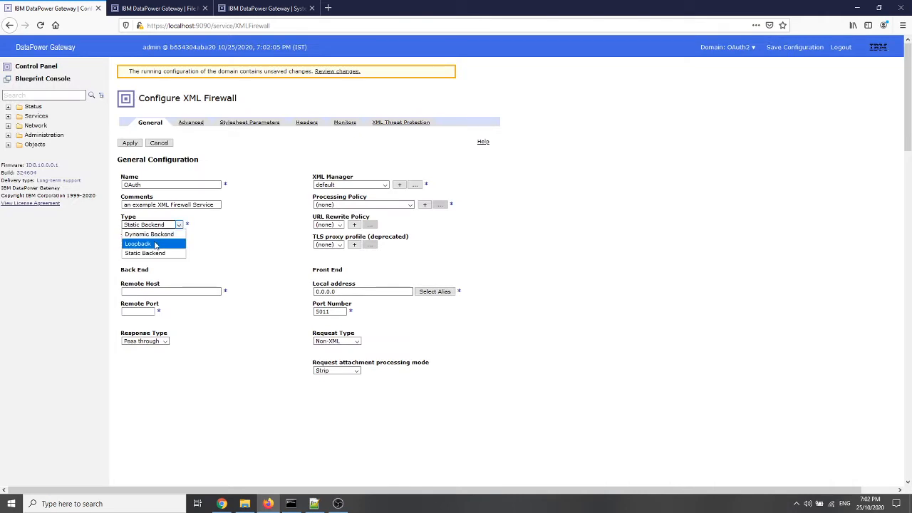
click(158, 243)
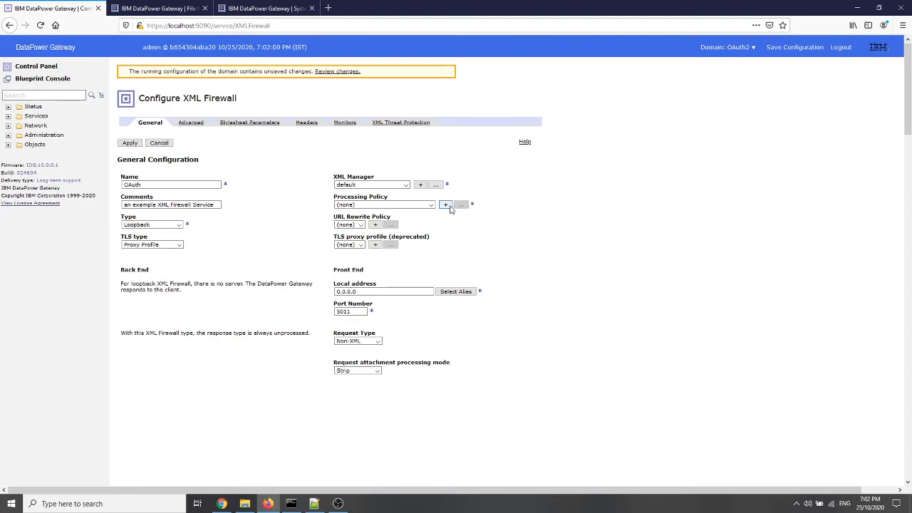
Create a processing policy named OAuth2 for the firewall and add a new Client to Server rule
click(445, 205)
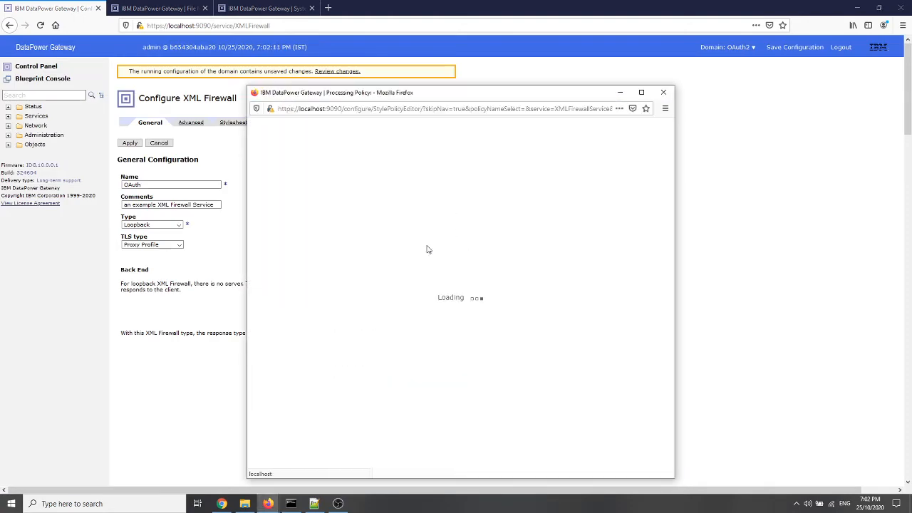
click(360, 179)
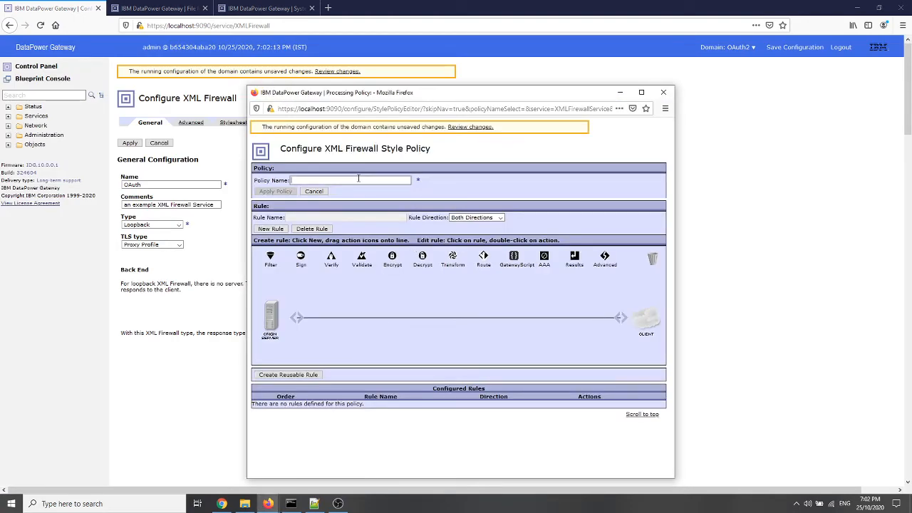
text(OAuth2)
click(484, 217)
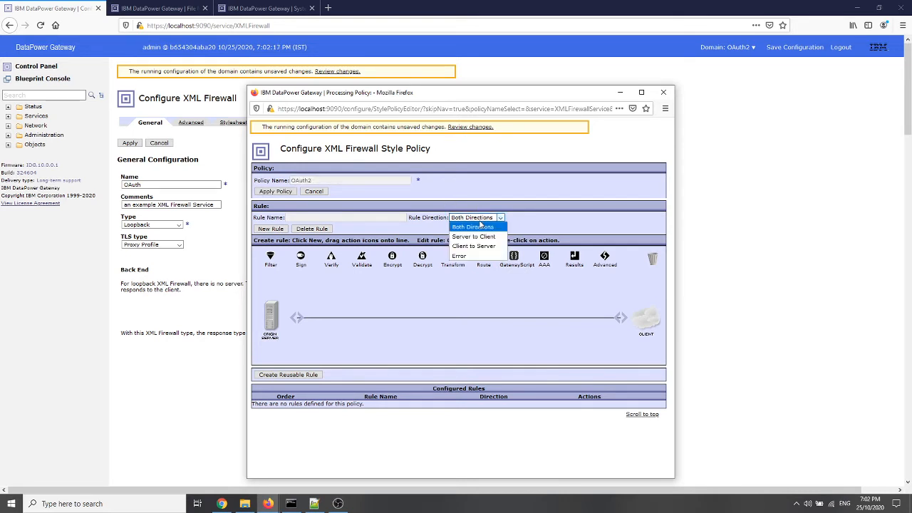
click(473, 246)
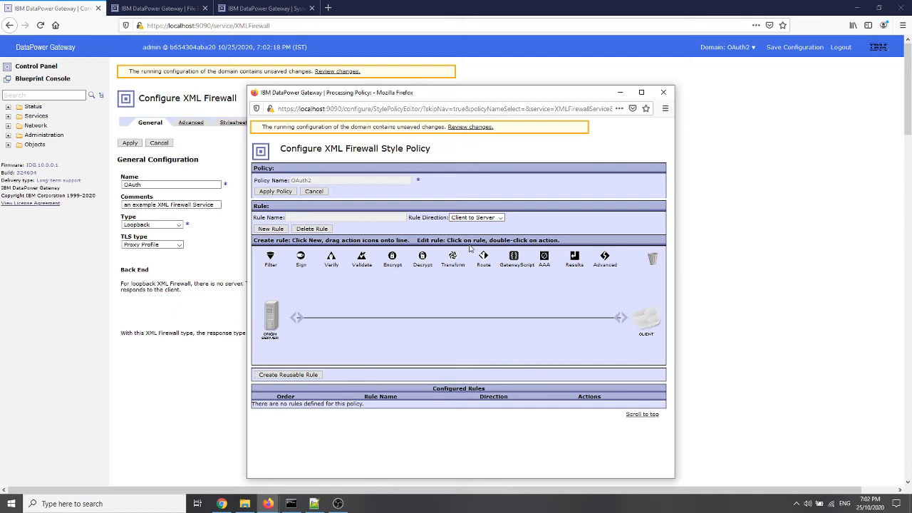
click(272, 232)
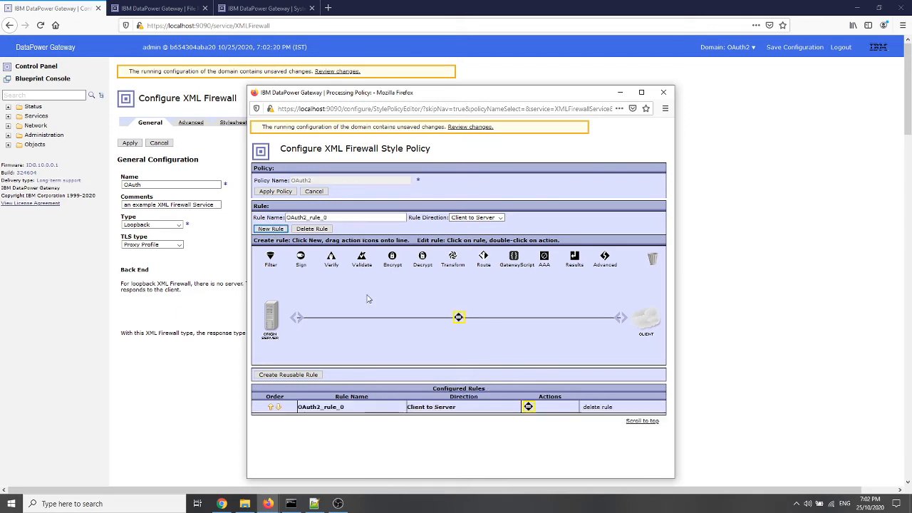
Open the new rule's match action and start creating a matching rule for it
double_click(458, 318)
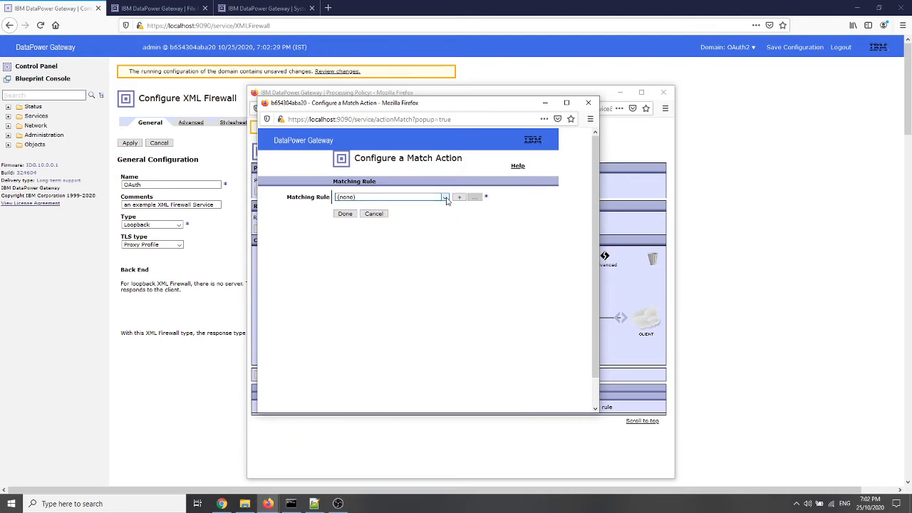
click(445, 198)
click(445, 200)
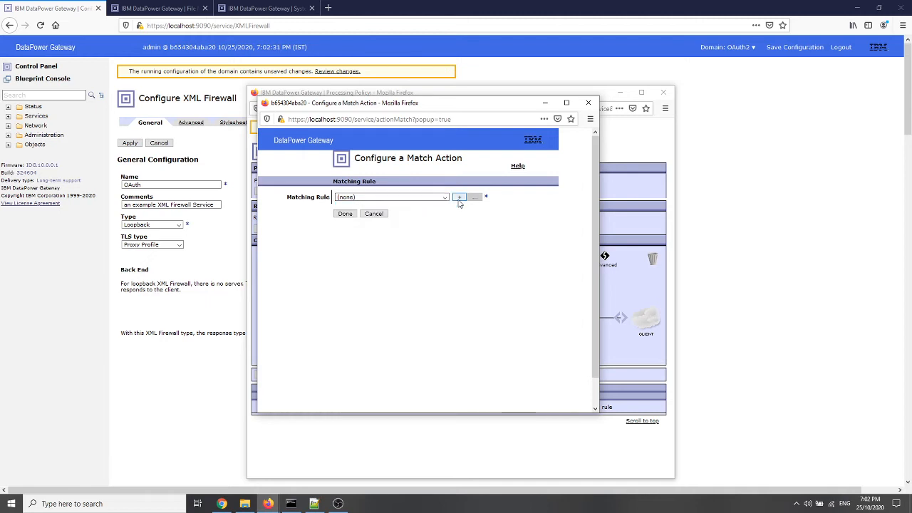
click(459, 197)
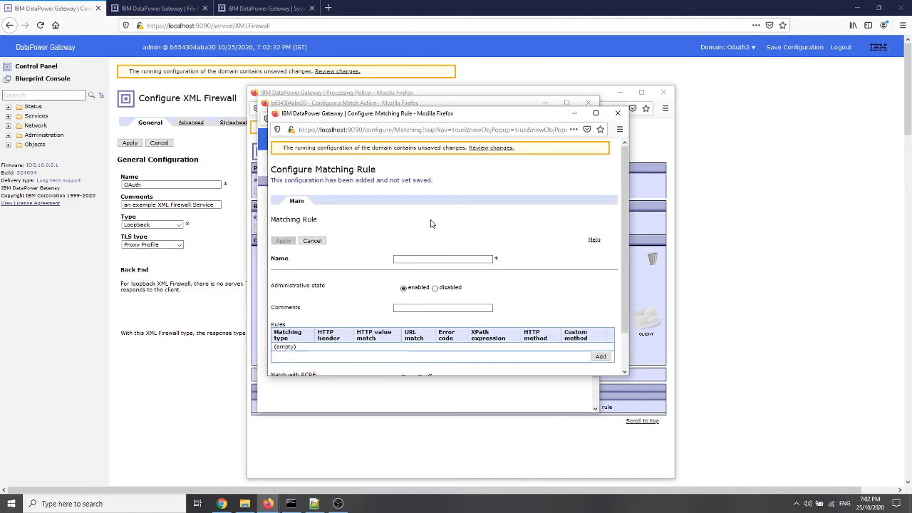
click(407, 258)
text(OAuth)
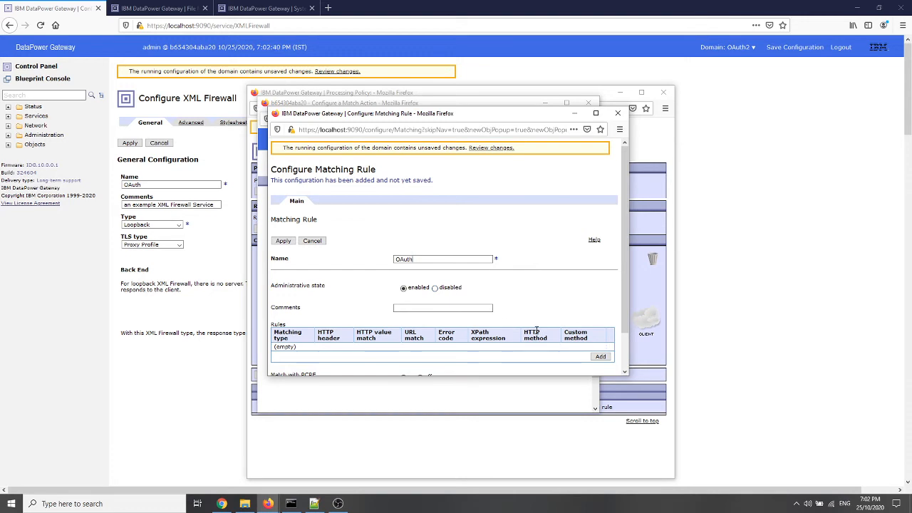
key(ctrl+a)
key(ctrl+v)
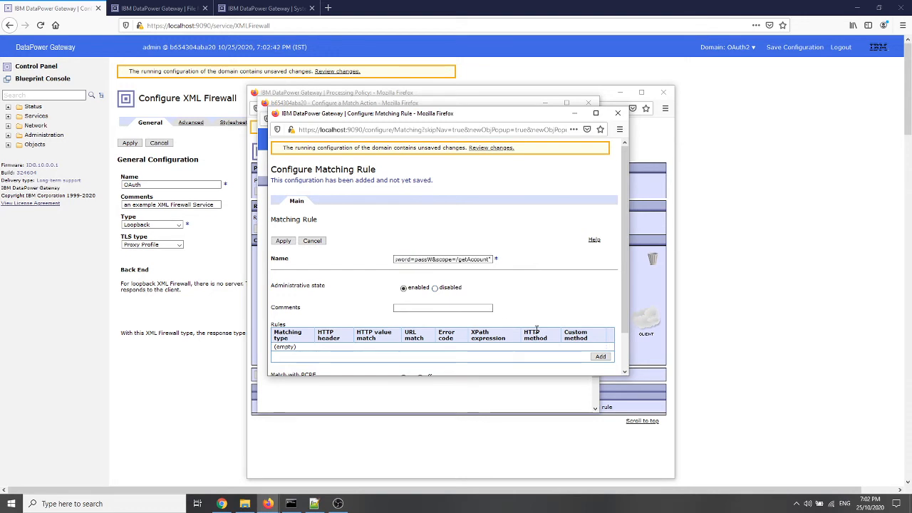
key(ctrl+a)
key(Delete)
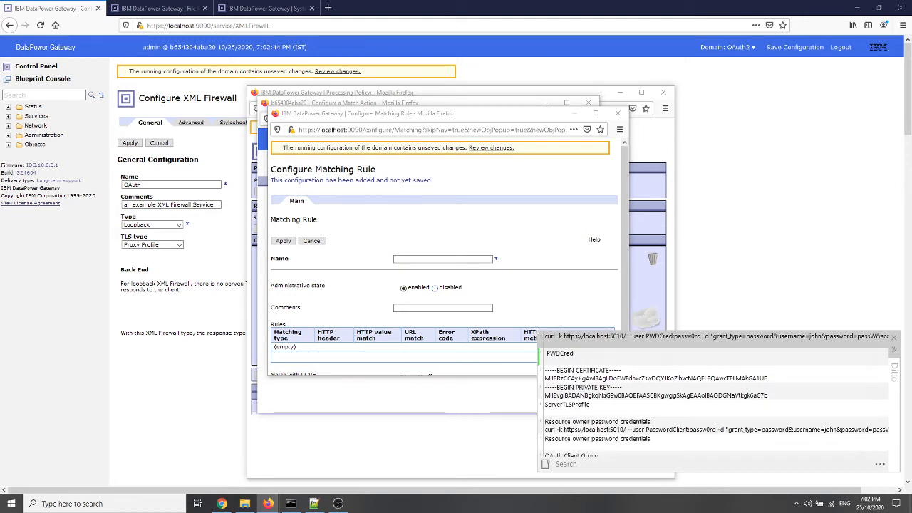
Name the matching rule PWDCred, give it a URL match of /PWDCred, and apply it to the match action
text(PWDCred)
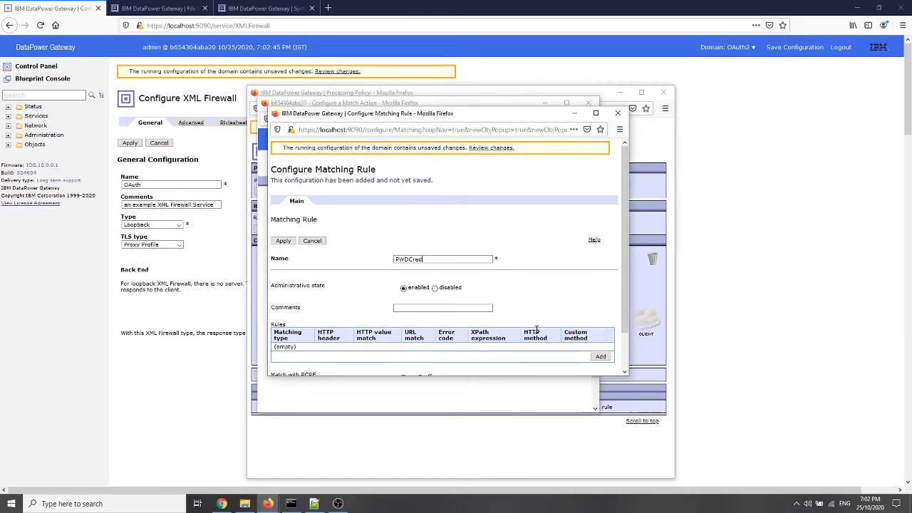
click(601, 357)
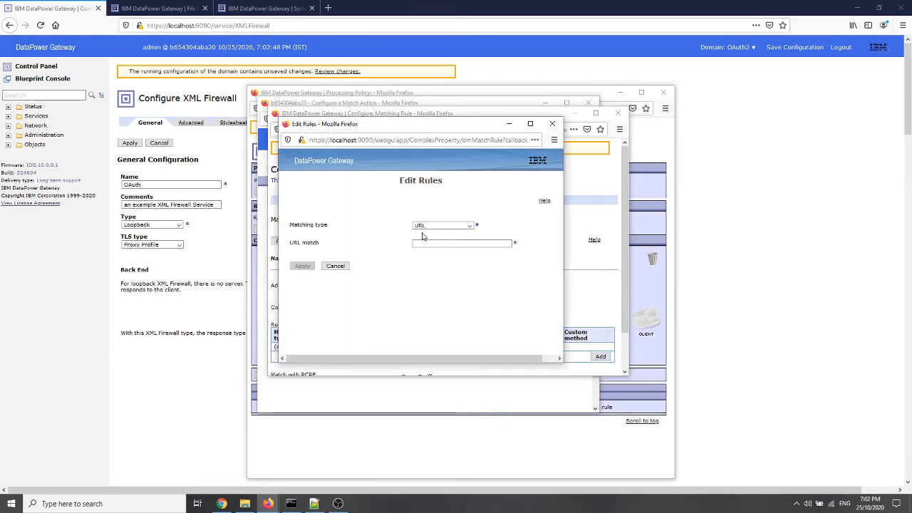
click(435, 243)
text(/PWDCred)
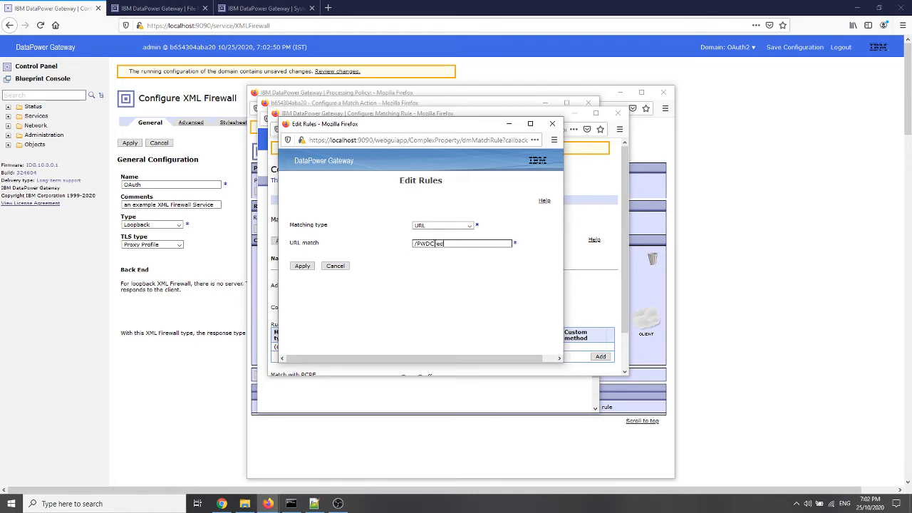
click(302, 266)
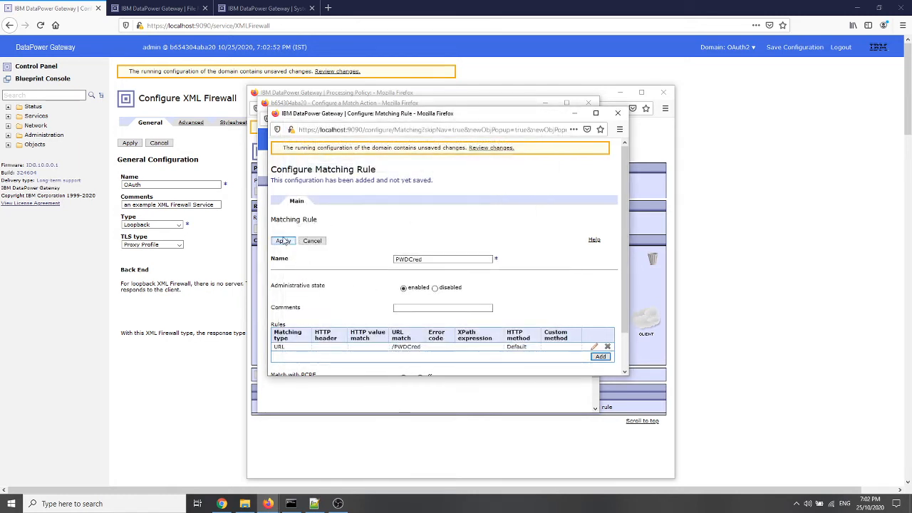
click(283, 241)
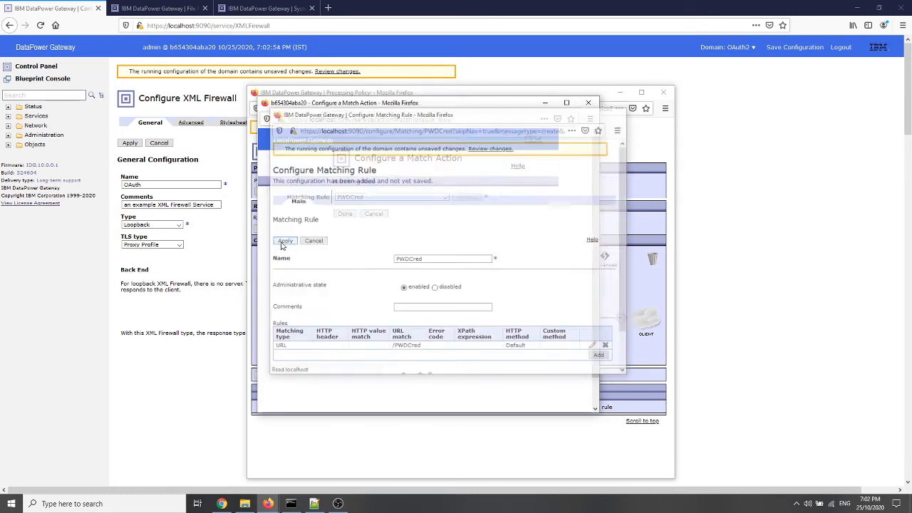
click(343, 216)
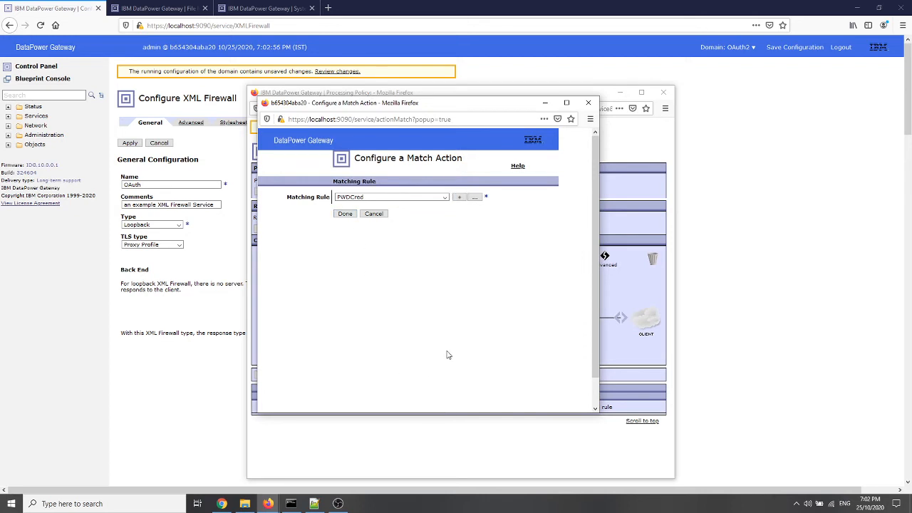
click(345, 215)
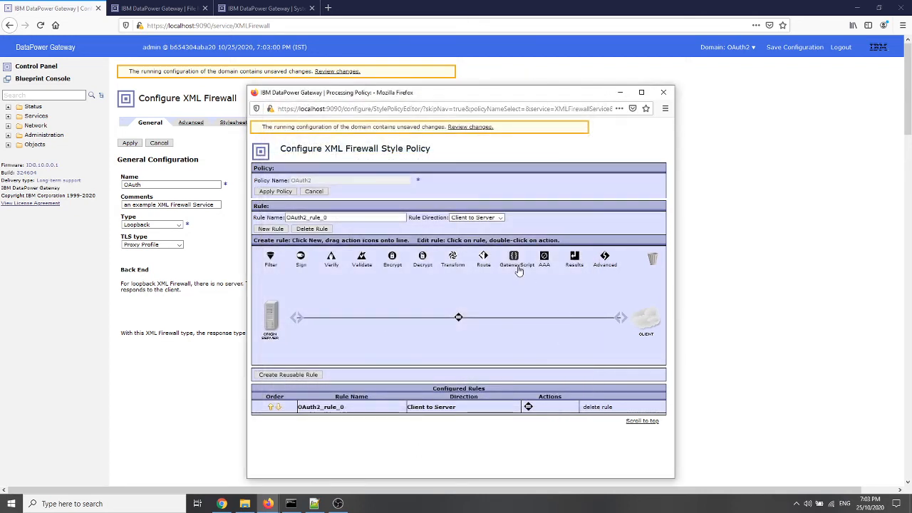
Add a GatewayScript action and a Results action after the match action in the client-to-server rule
drag(514, 257, 533, 317)
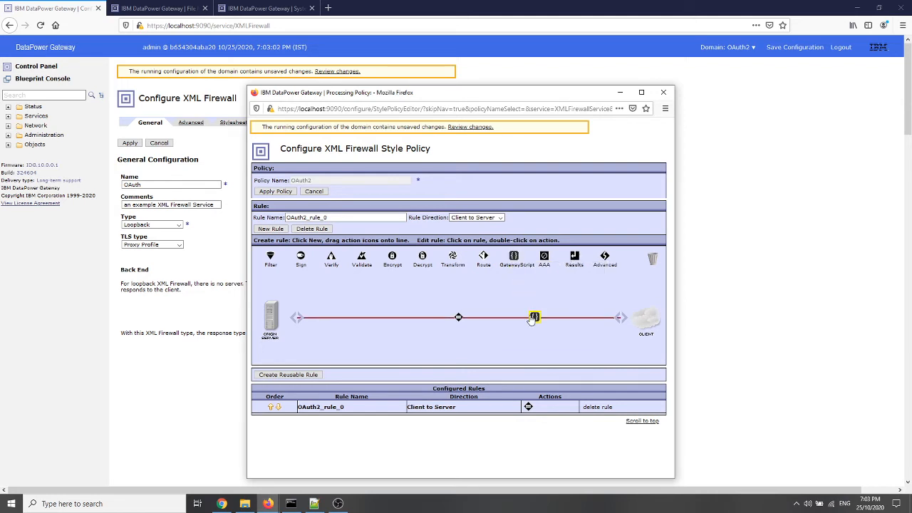
drag(571, 270, 574, 317)
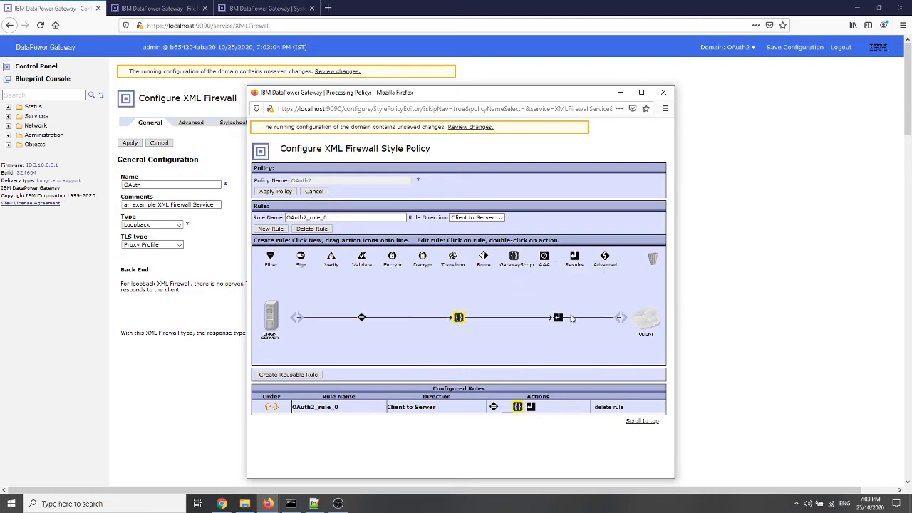
Upload SimpleGWScript.js from the DataPower folder to local:/// as the GatewayScript action's script file and finish the action
double_click(459, 319)
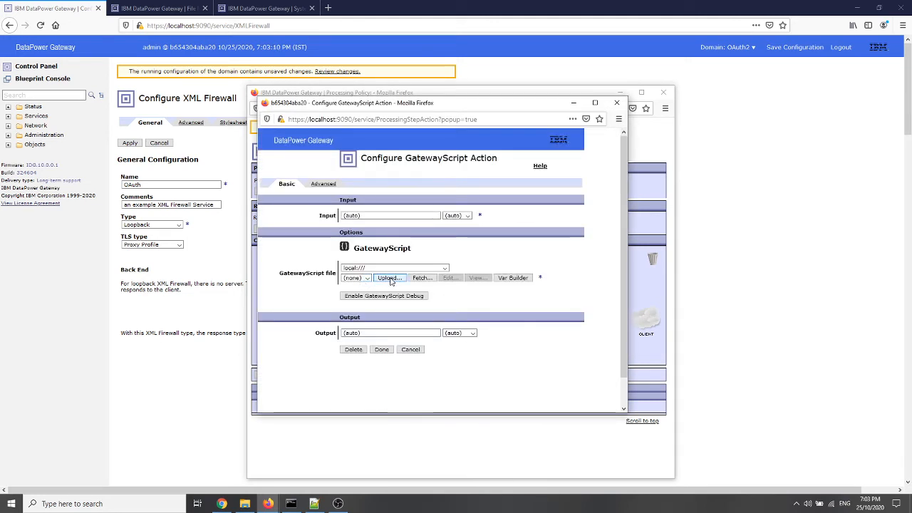
click(390, 279)
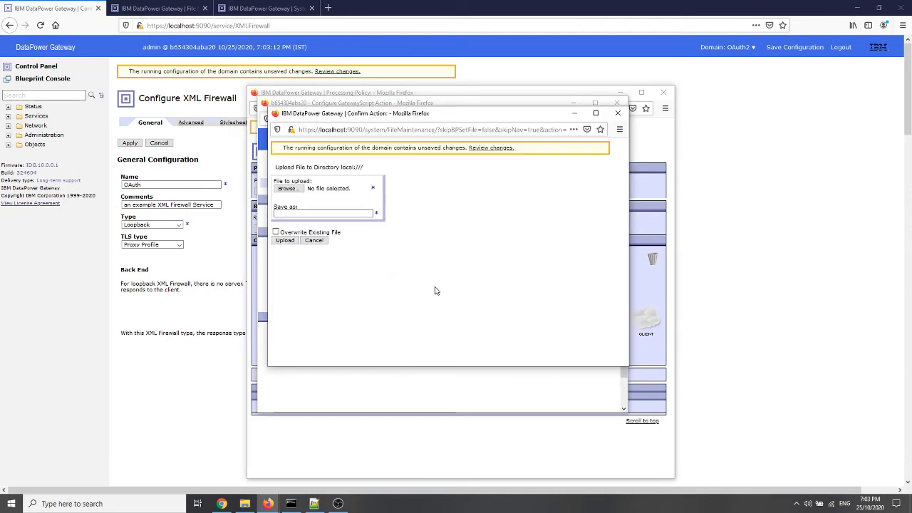
click(287, 188)
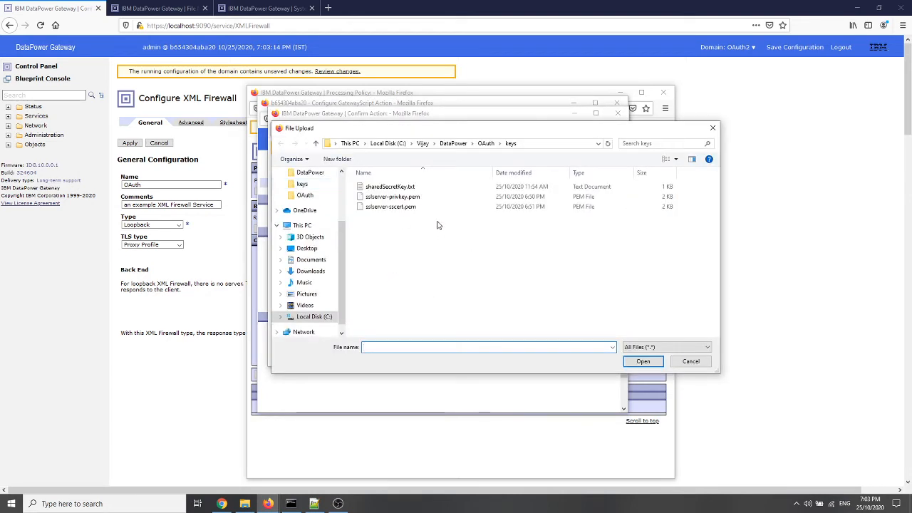
click(453, 144)
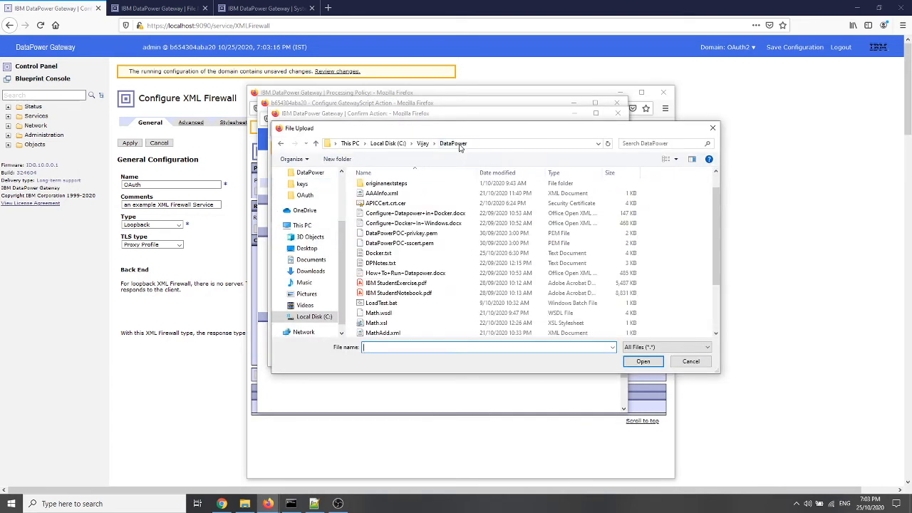
scroll(406, 306, down, 3)
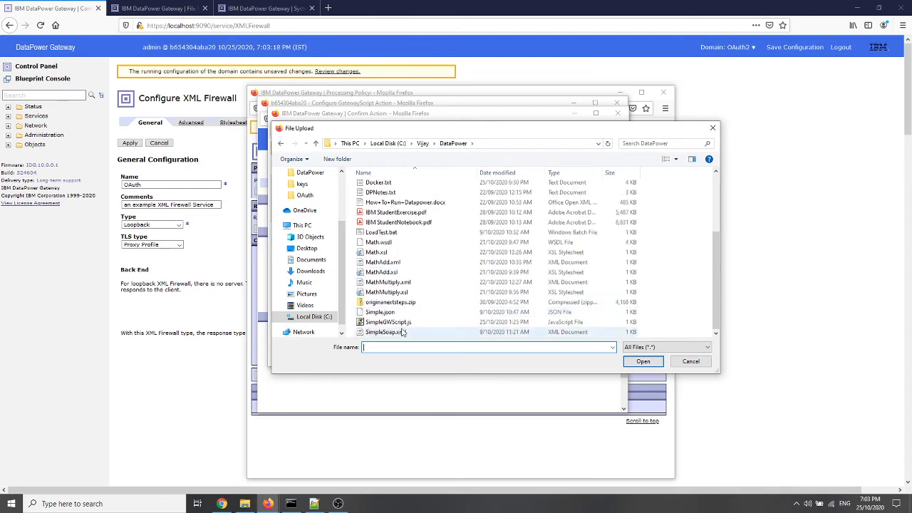
double_click(396, 322)
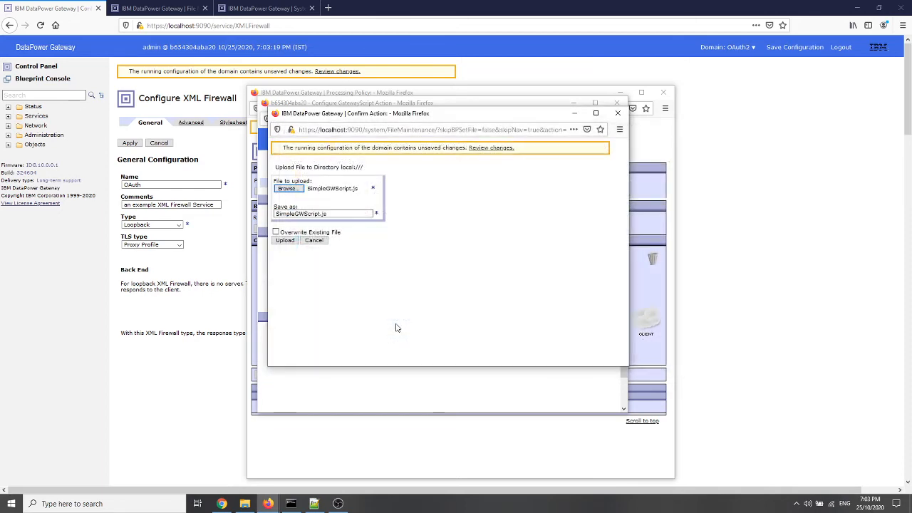
click(286, 242)
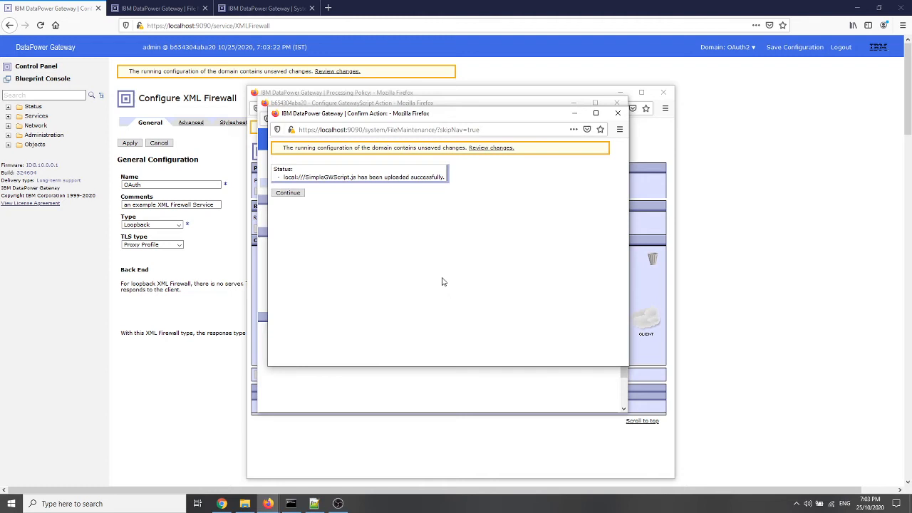
click(287, 192)
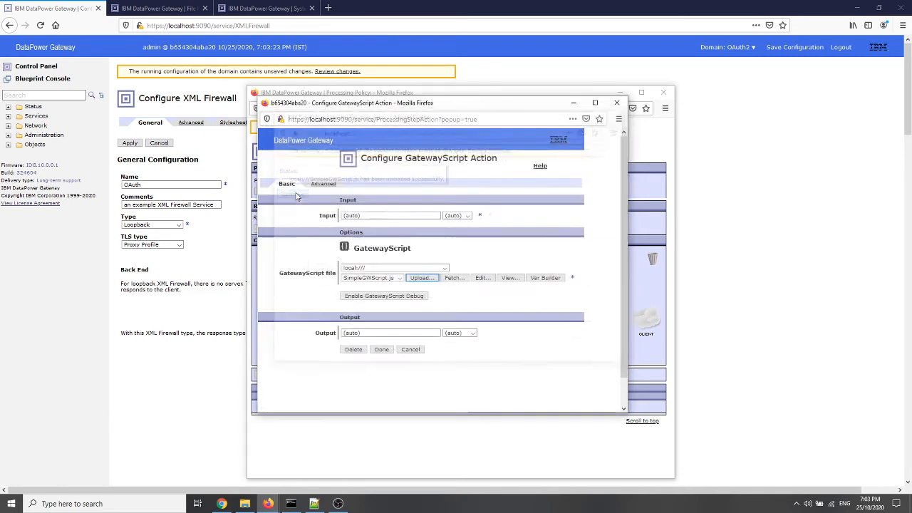
click(384, 352)
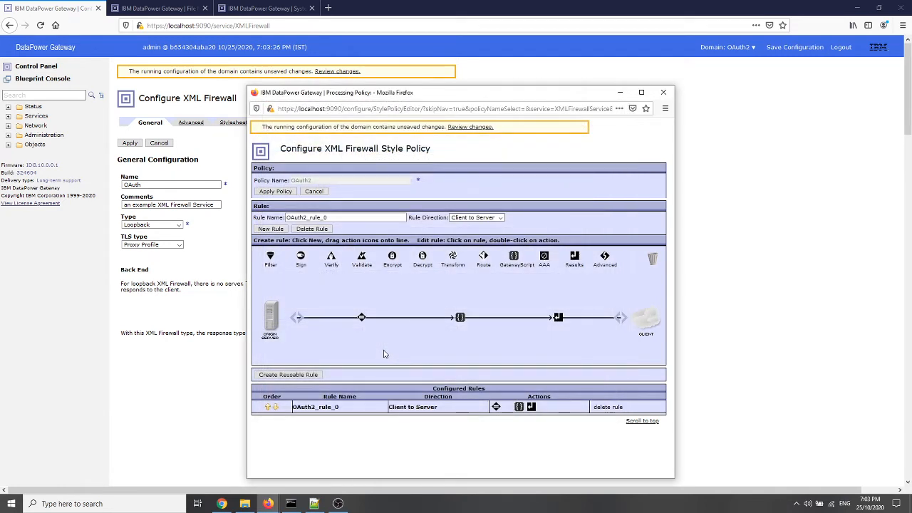
Apply the OAuth2 processing policy, close its editor, and apply the OAuth XML firewall configuration
click(279, 194)
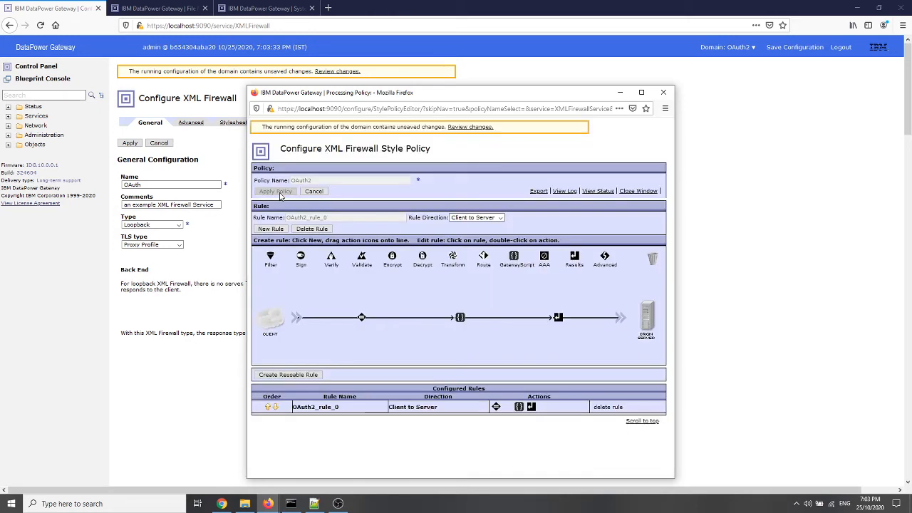
click(626, 192)
click(130, 145)
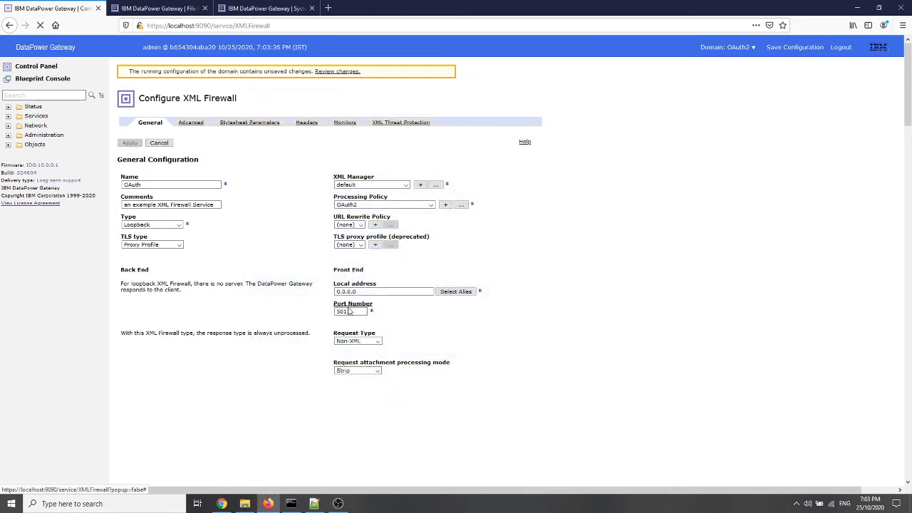
click(291, 504)
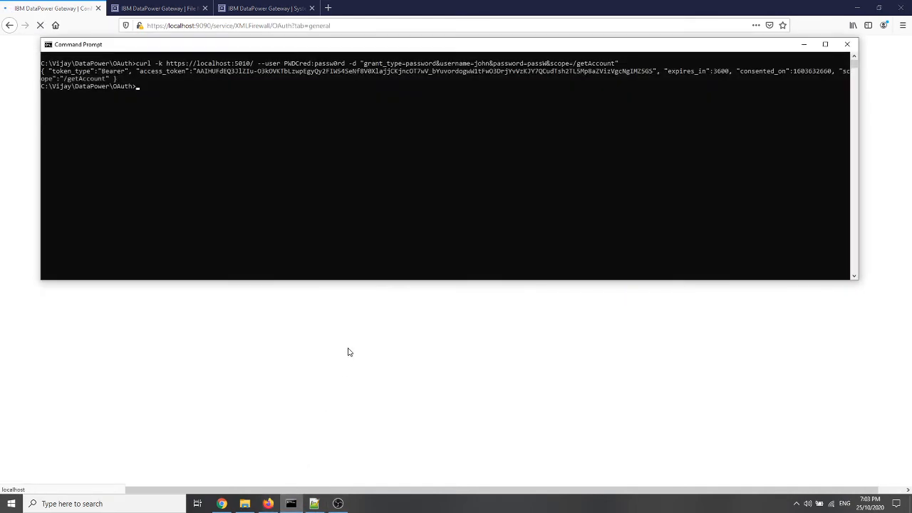
key(Up)
key(Home)
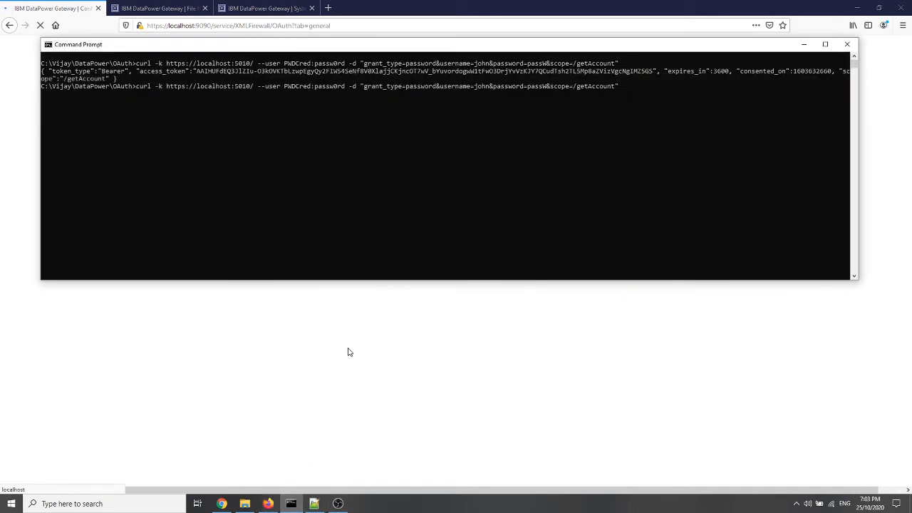
key(BackSpace)
key(BackSpace)
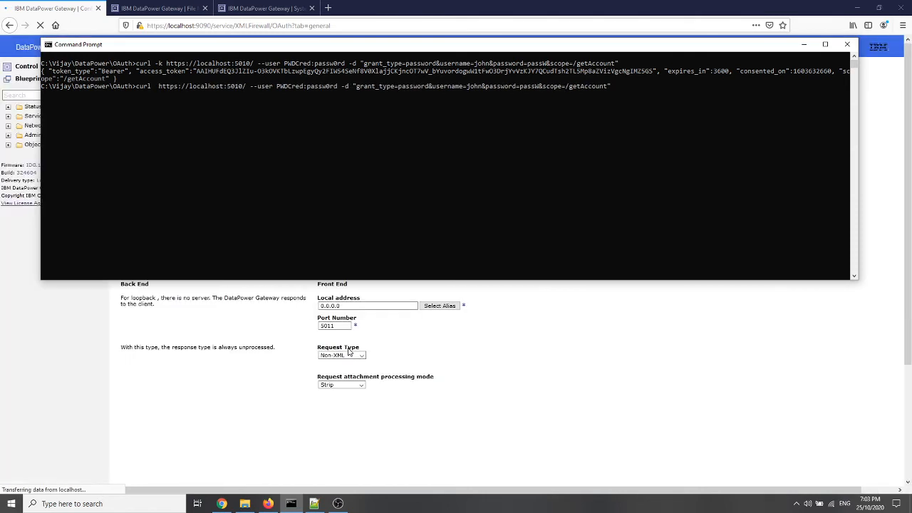
key(Right)
key(Right)
key(Right)
key(Right)
key(Delete)
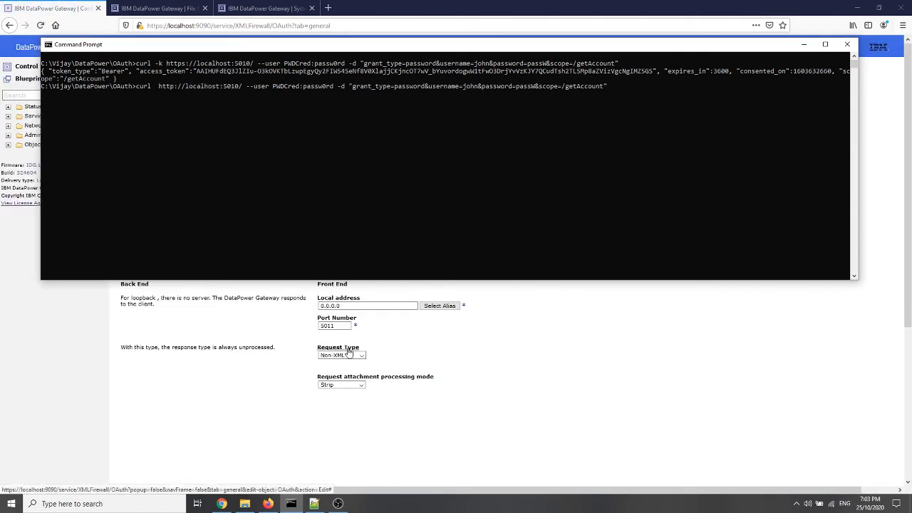
key(Delete)
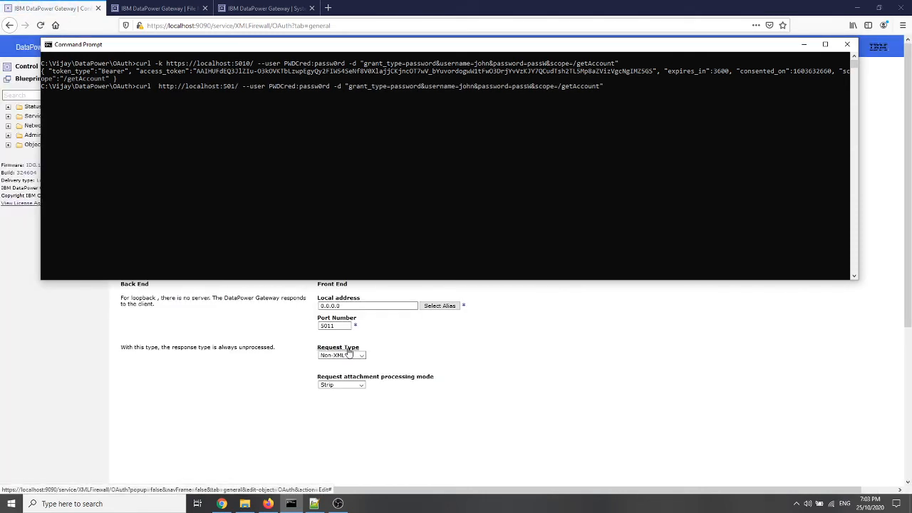
text(1)
Strip the user and grant data from the curl command, complete the URL with the path PWDCred, and run it
key(Delete)
key(Delete)
key(Delete)
key(Delete)
key(Delete)
key(Delete)
key(Delete)
key(Delete)
key(Delete)
key(Delete)
key(Delete)
key(Delete)
key(Delete)
key(Delete)
key(Delete)
key(Delete)
key(Delete)
key(Delete)
key(Delete)
key(Delete)
key(Delete)
key(Delete)
key(Delete)
key(Delete)
key(Delete)
key(Delete)
key(Delete)
key(Delete)
key(Delete)
key(Delete)
key(Delete)
key(Delete)
key(Delete)
key(Delete)
key(Delete)
key(Delete)
key(Delete)
key(Delete)
key(Delete)
key(Delete)
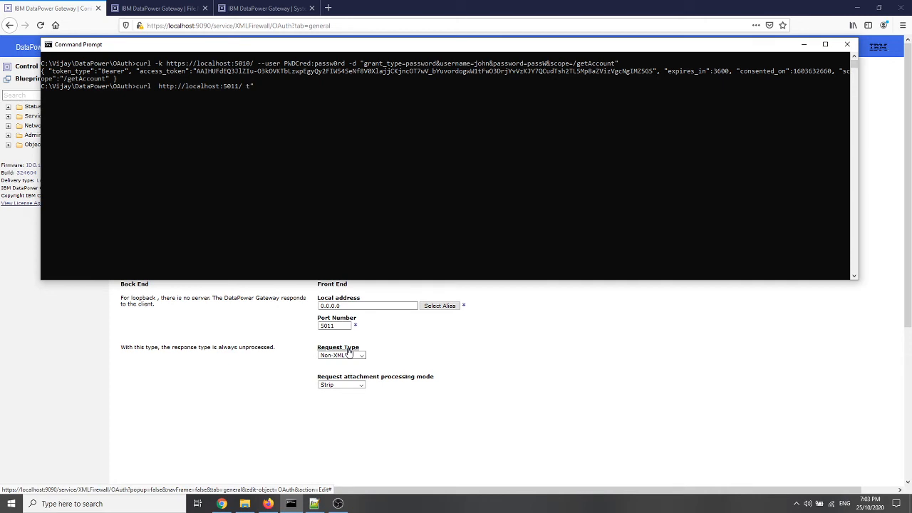
key(Delete)
text(PWDCred)
key(Return)
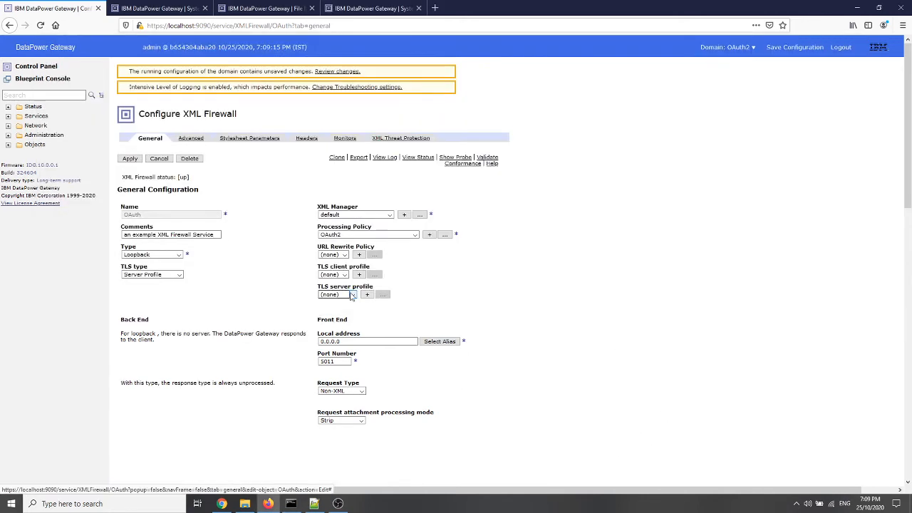
Set the OAuth firewall's TLS server profile to PWDCred and apply the configuration
click(355, 295)
click(334, 315)
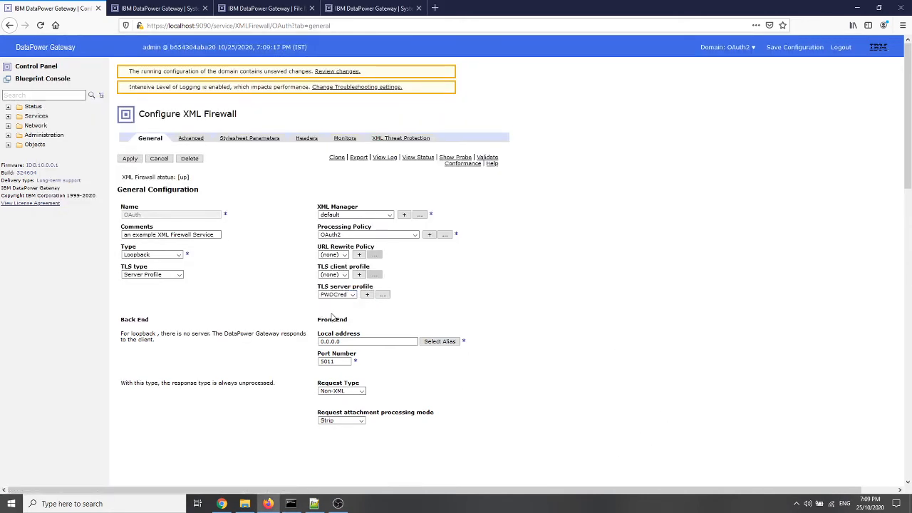
click(130, 158)
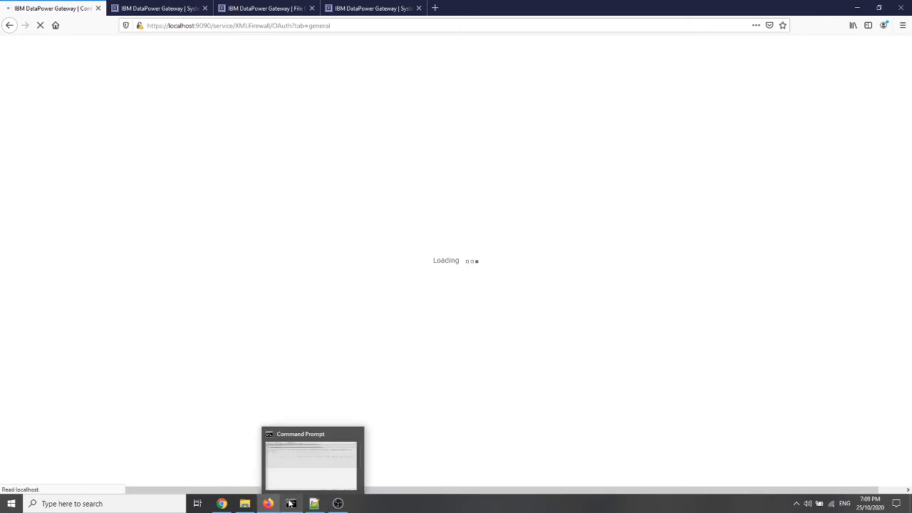
click(290, 504)
click(224, 199)
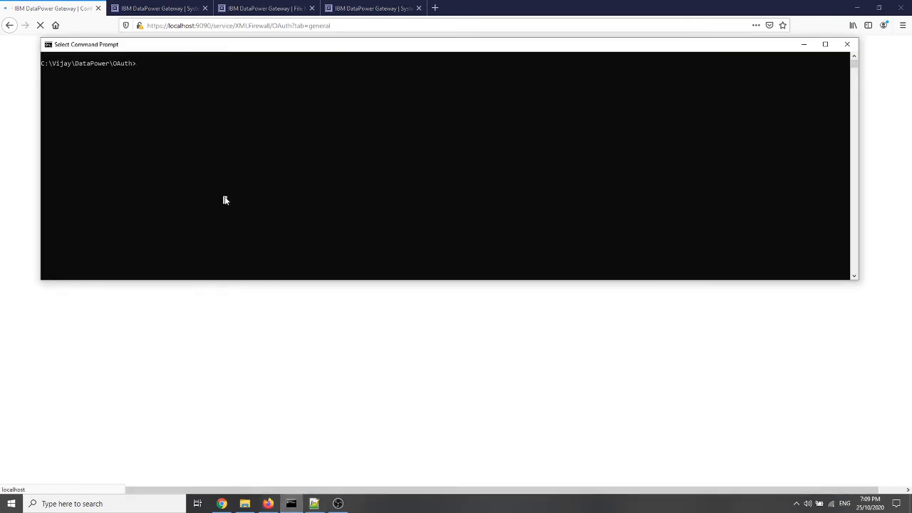
key(Up)
key(Up)
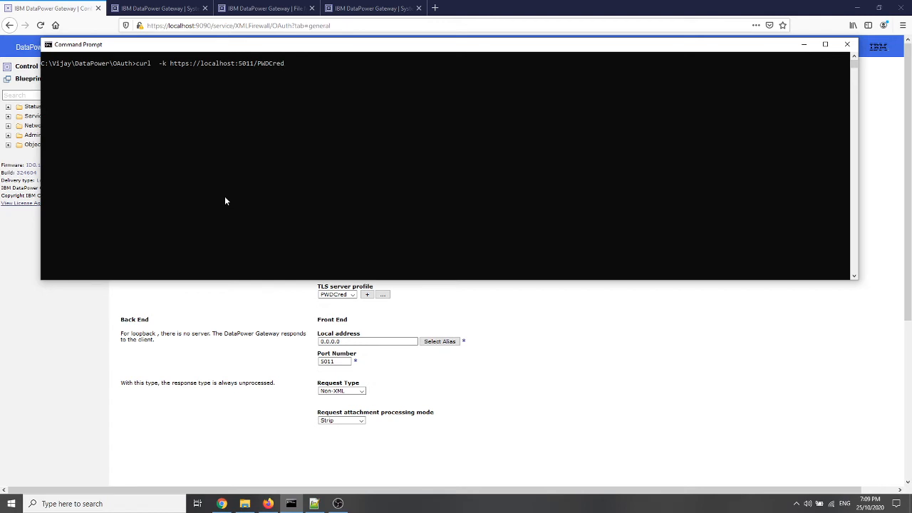
key(Return)
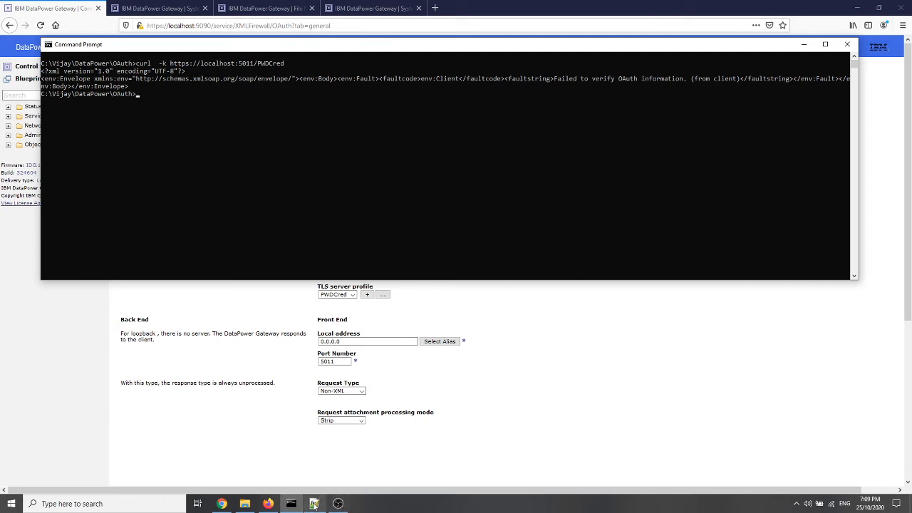
mouse_move(314, 505)
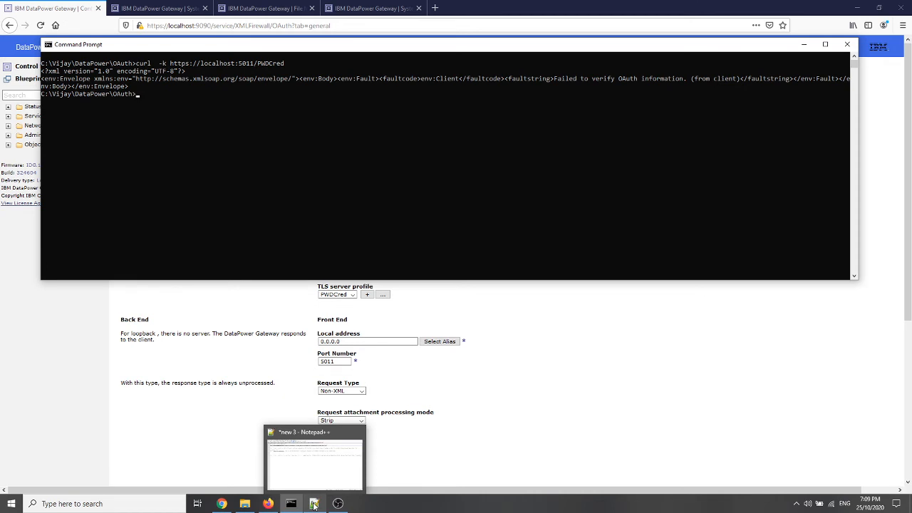
click(314, 504)
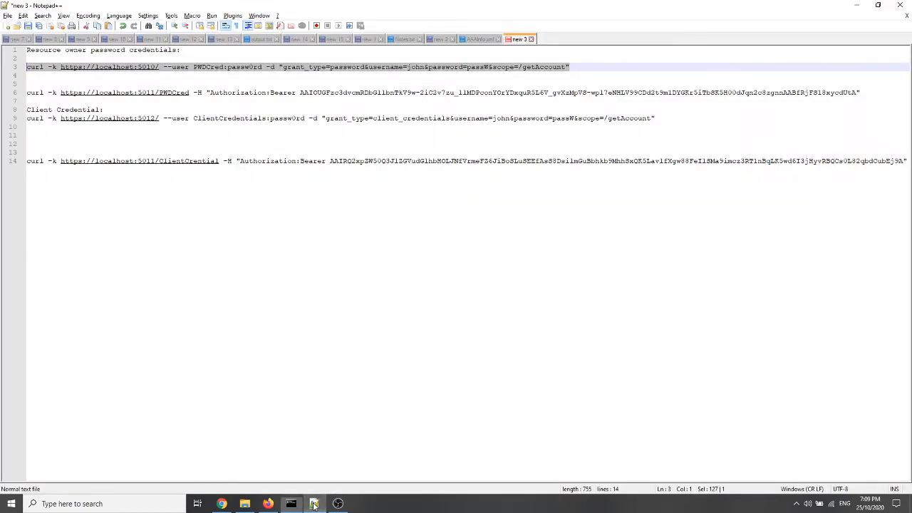
right_click(486, 71)
click(504, 84)
key(alt+Tab)
right_click(341, 175)
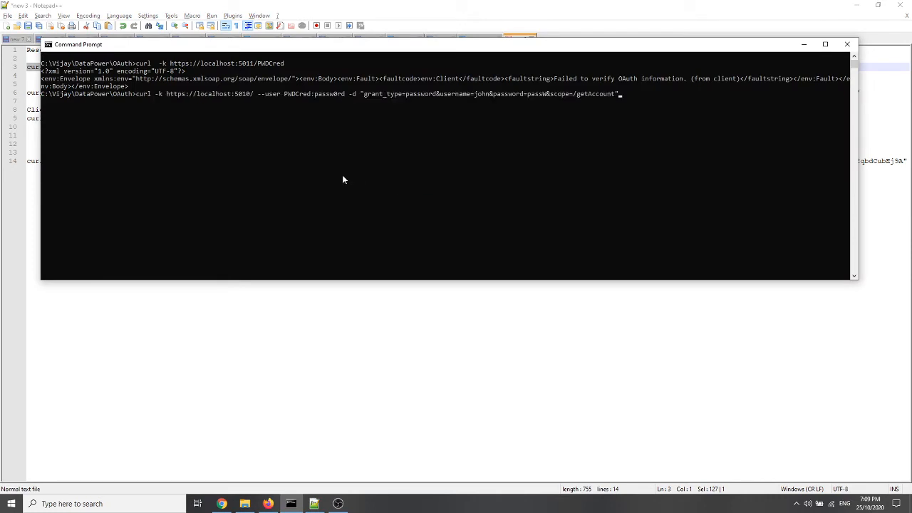
key(Return)
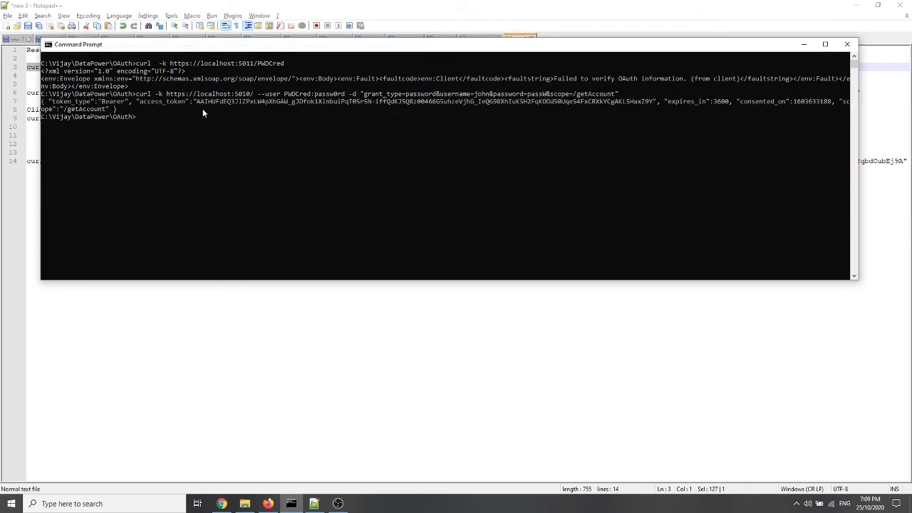
Copy the newly issued access token and replace the bearer token in the PWDCred curl request in Notepad++
drag(197, 101, 648, 105)
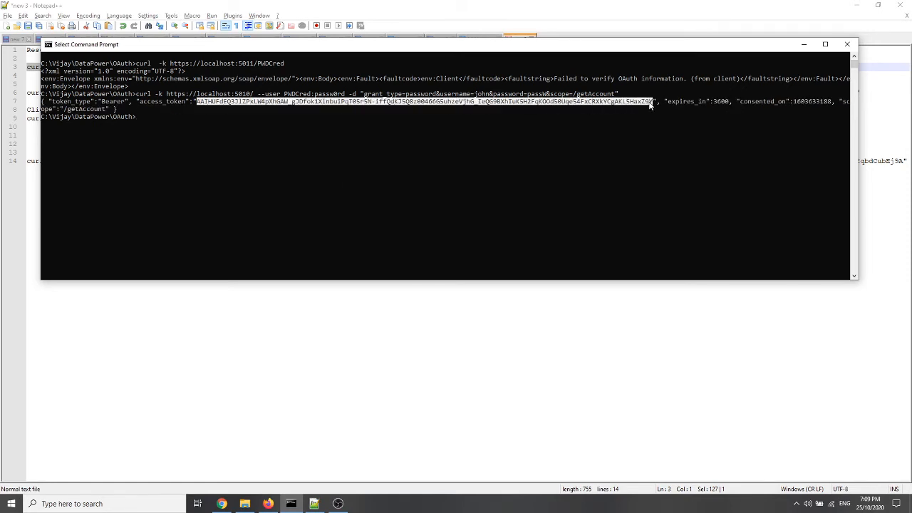
right_click(649, 103)
key(alt+Tab)
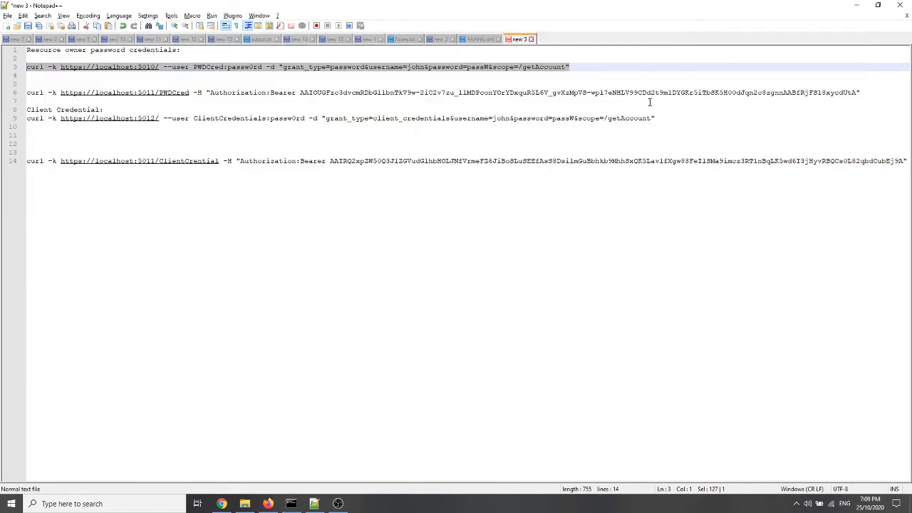
click(300, 92)
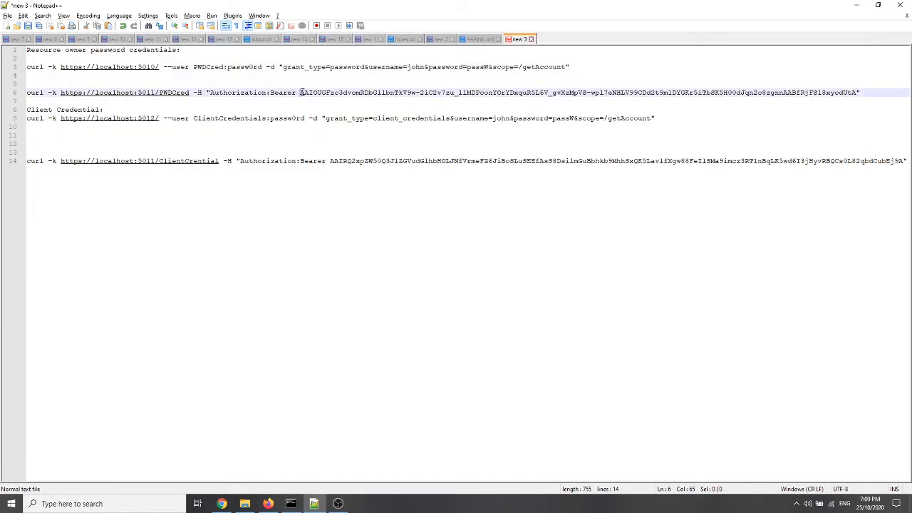
shift+click(858, 95)
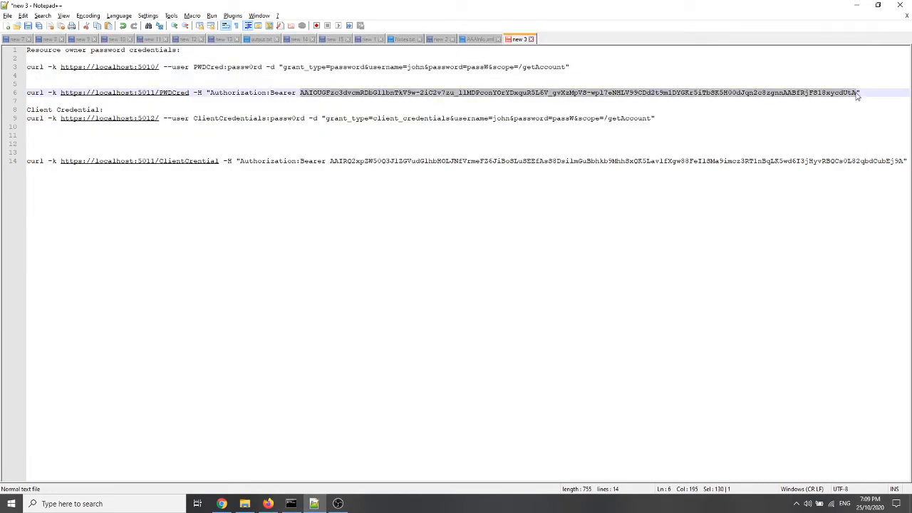
key(ctrl+v)
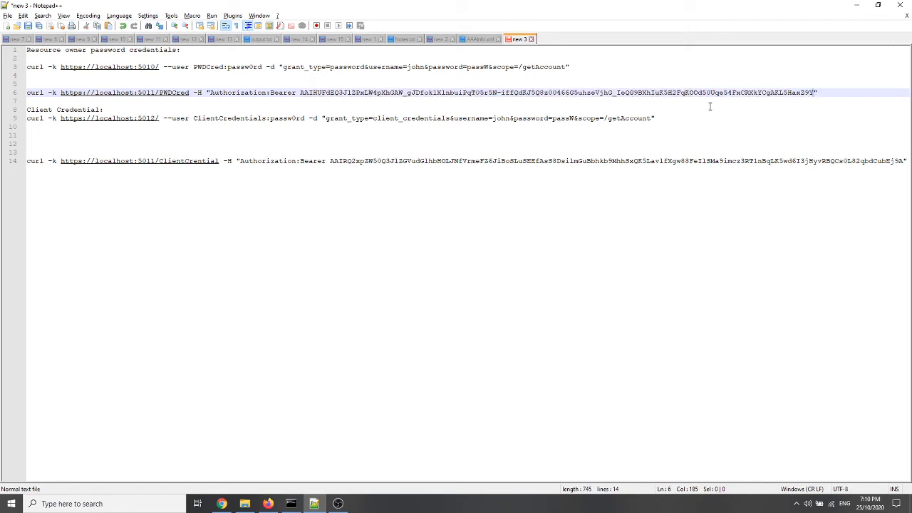
key(shift+Home)
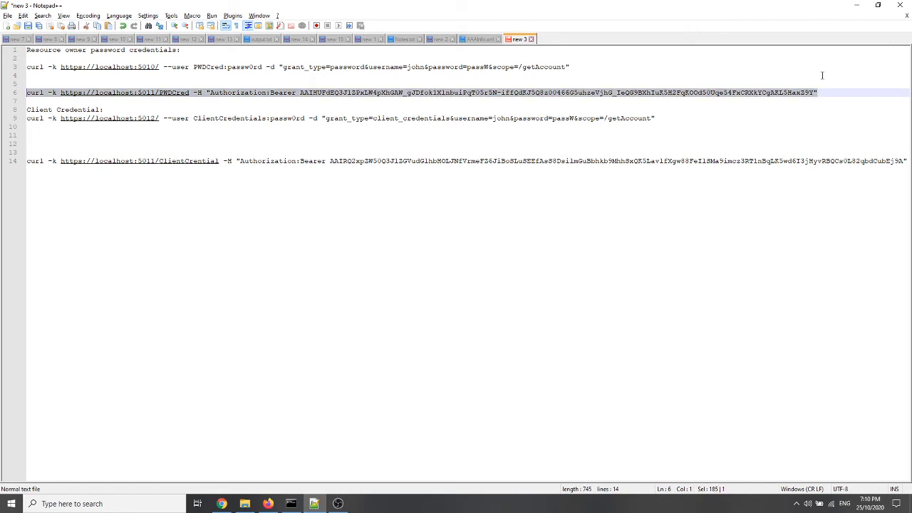
key(alt+Tab)
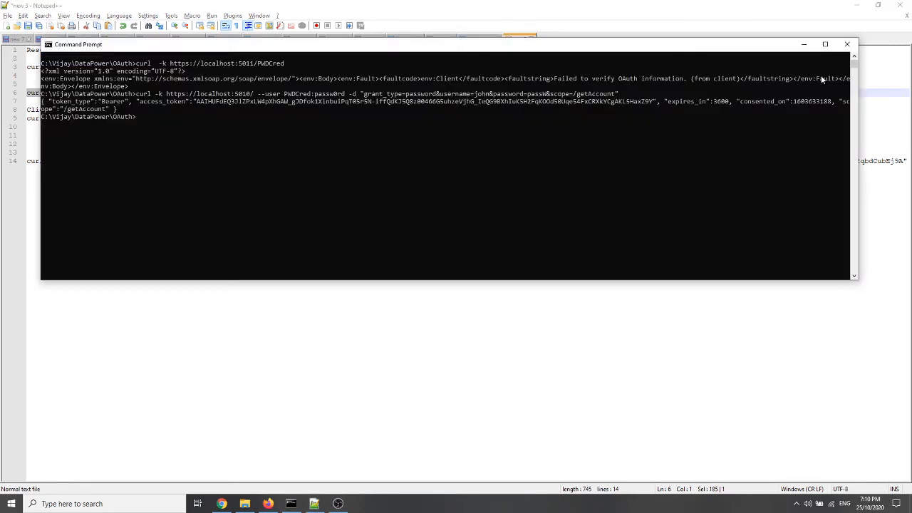
key(ctrl+v)
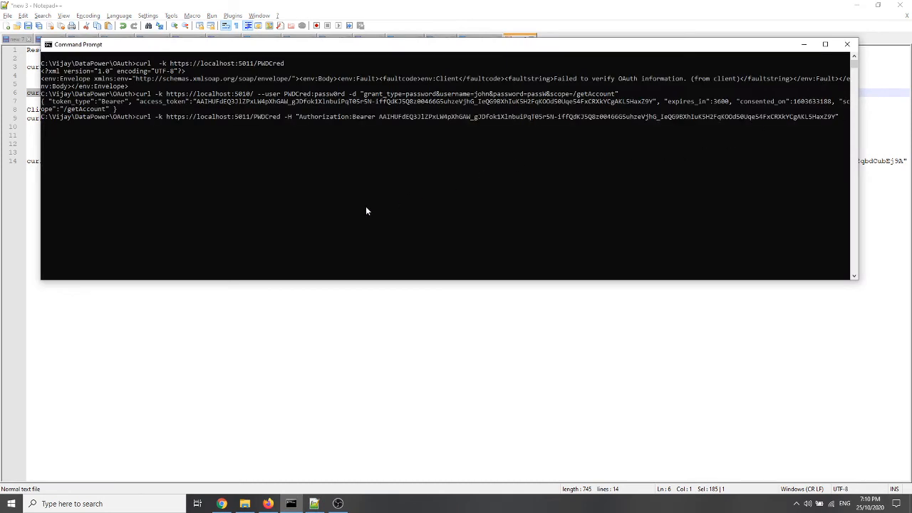
key(Return)
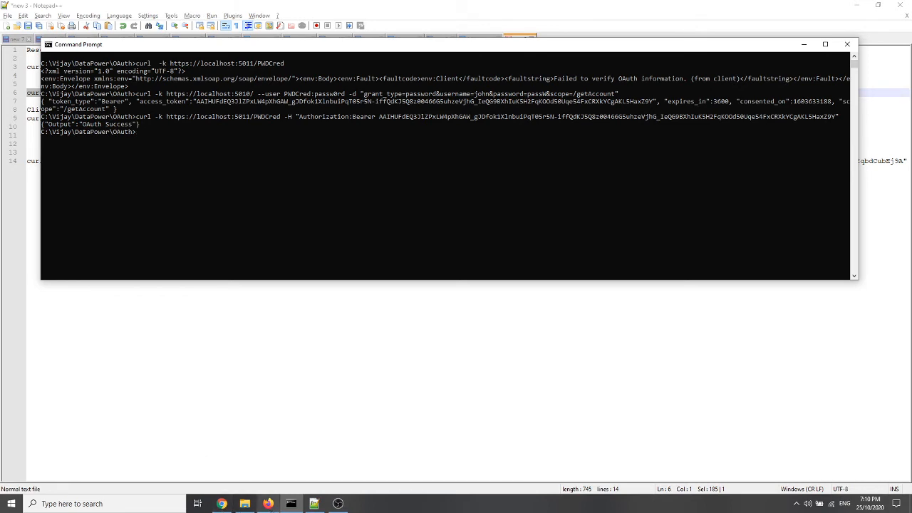
Switch to DataPower Gateway in Firefox, start a new OAuth client profile named ClientCred, and select its name for reuse
click(268, 504)
click(54, 94)
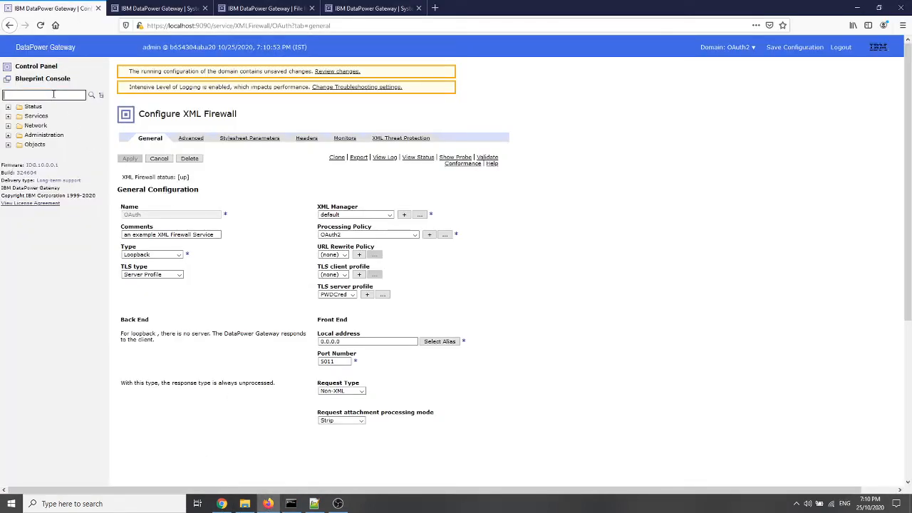
text(oauth)
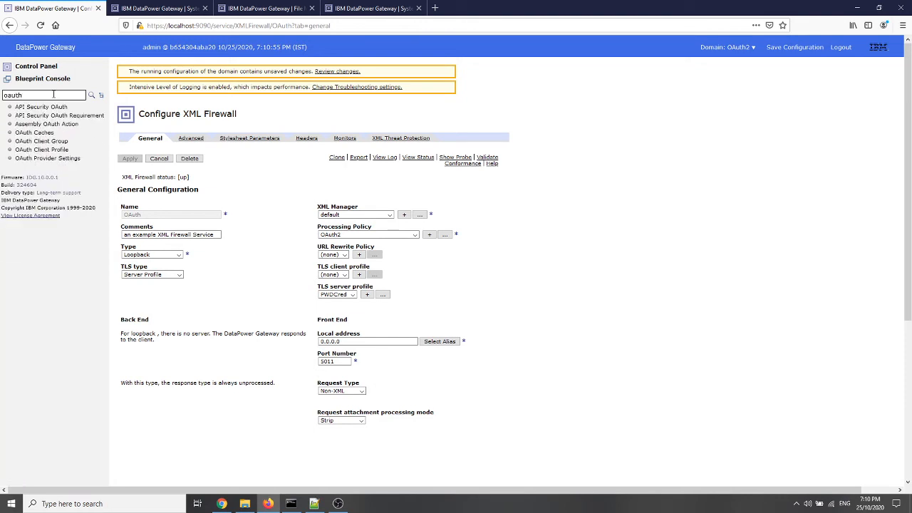
click(55, 150)
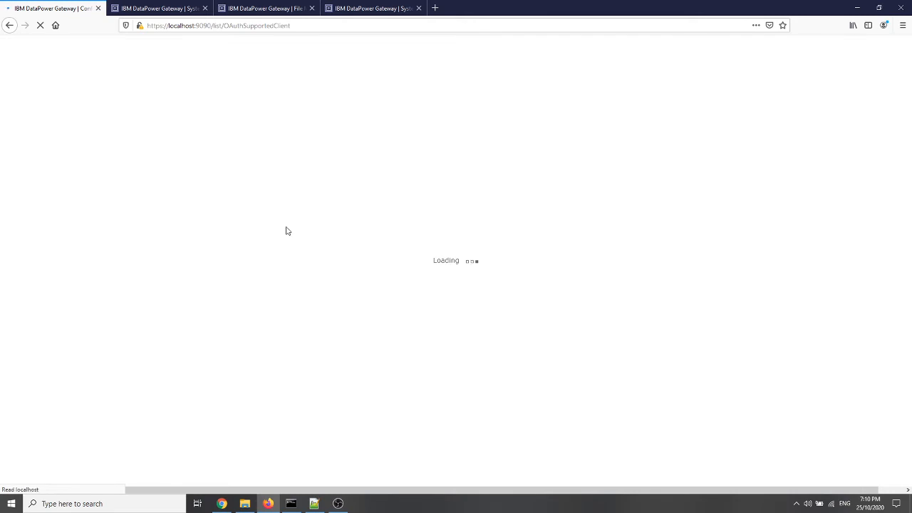
click(128, 186)
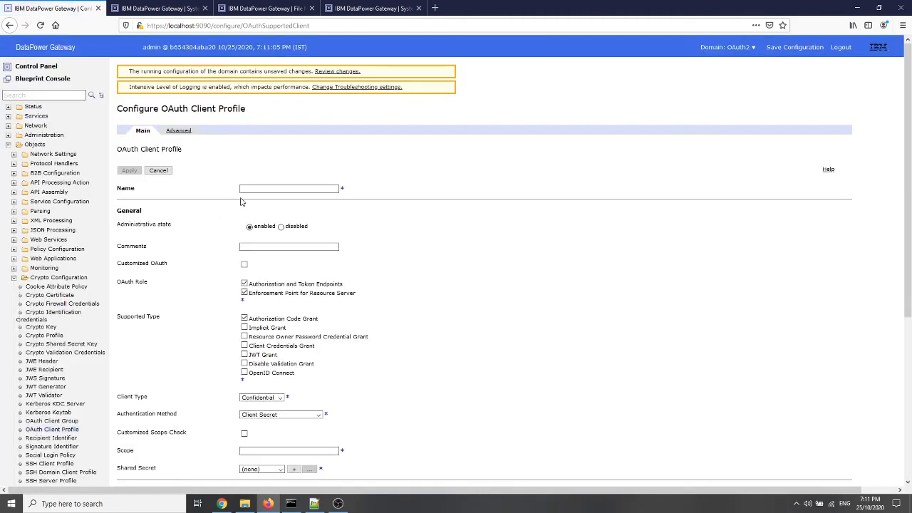
click(247, 189)
text(Cli)
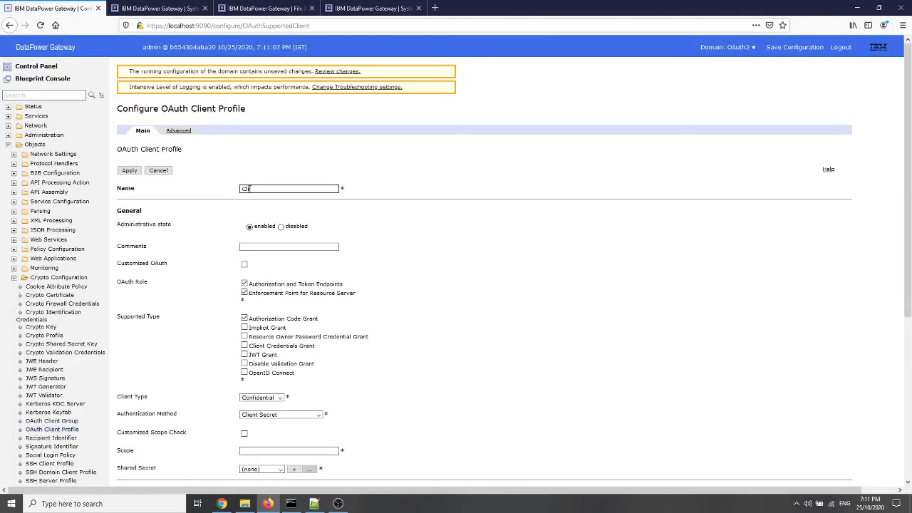
text(entCred)
double_click(250, 188)
Make Client Credentials Grant the profile's only supported type and enter a client secret manually instead of generating one
click(244, 318)
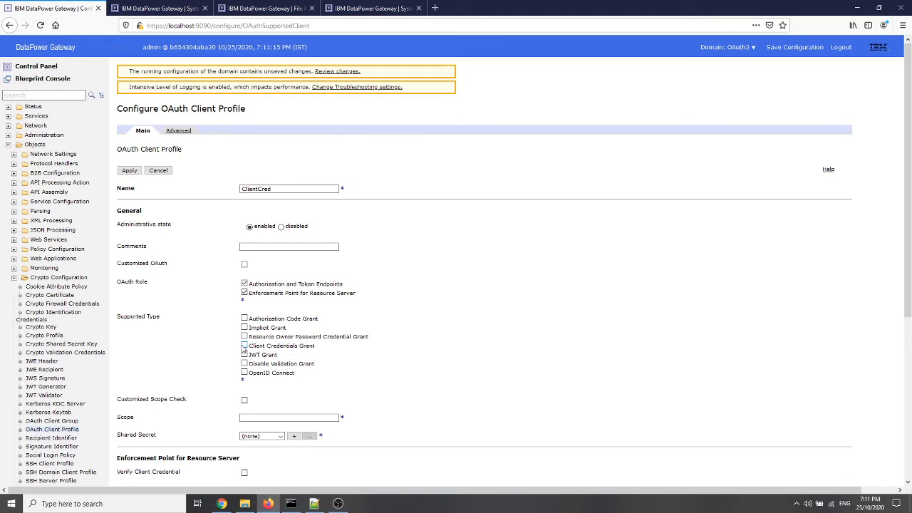
click(244, 345)
scroll(477, 317, down, 5)
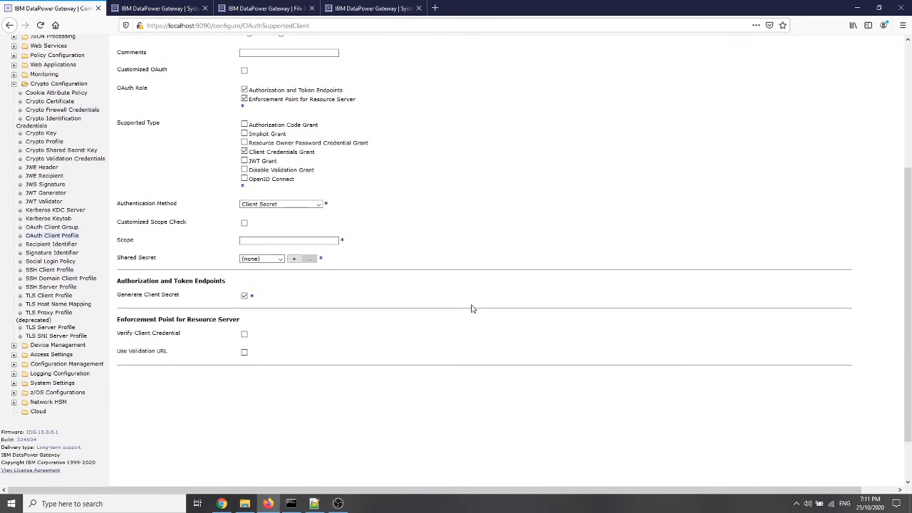
click(244, 296)
click(253, 222)
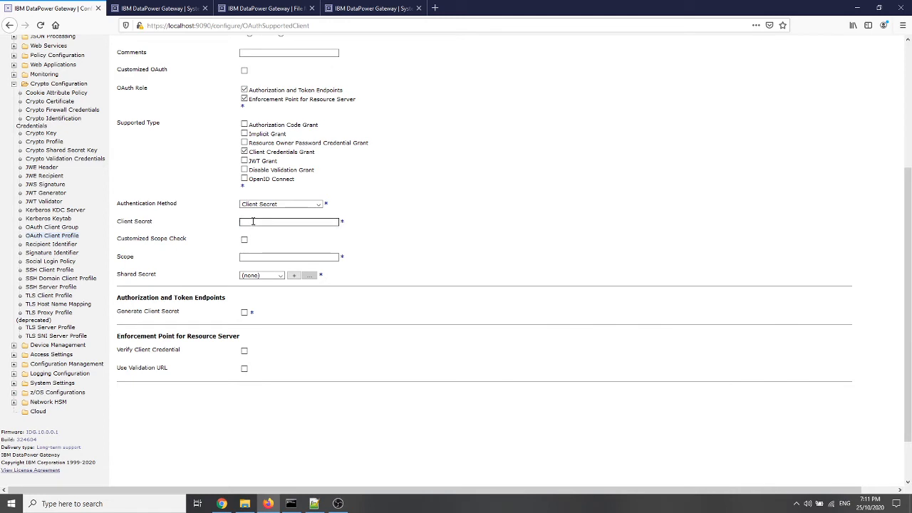
text(passw0rd)
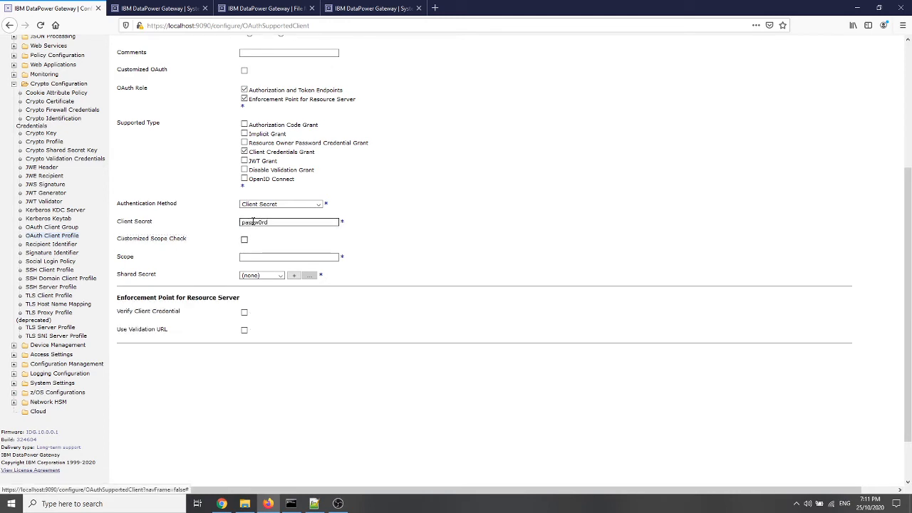
Set the profile's scope to getAccount with sharedScret as the shared secret, and apply the ClientCred client profile
click(253, 257)
text(ge)
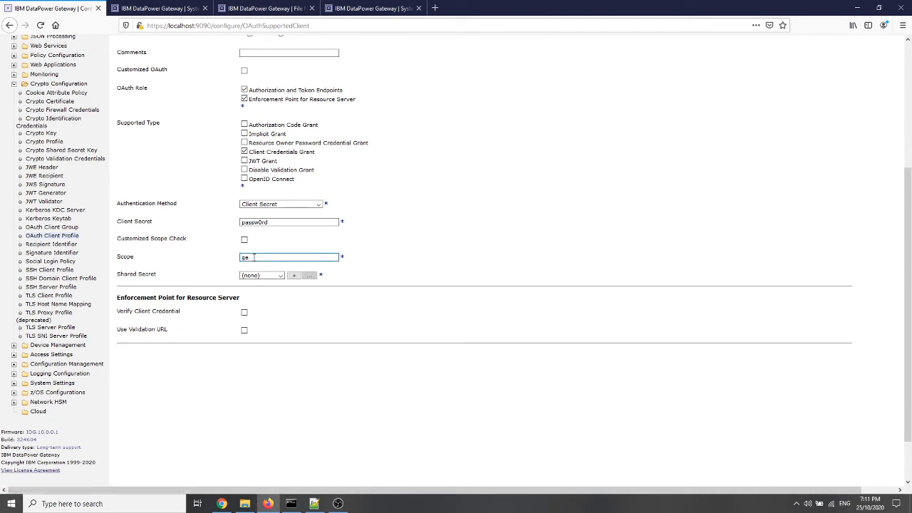
text(tAccount)
click(279, 278)
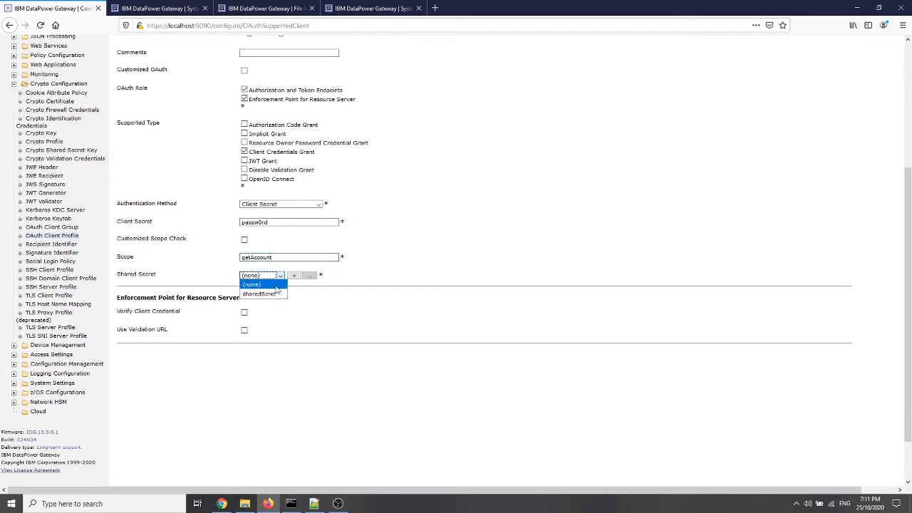
click(281, 293)
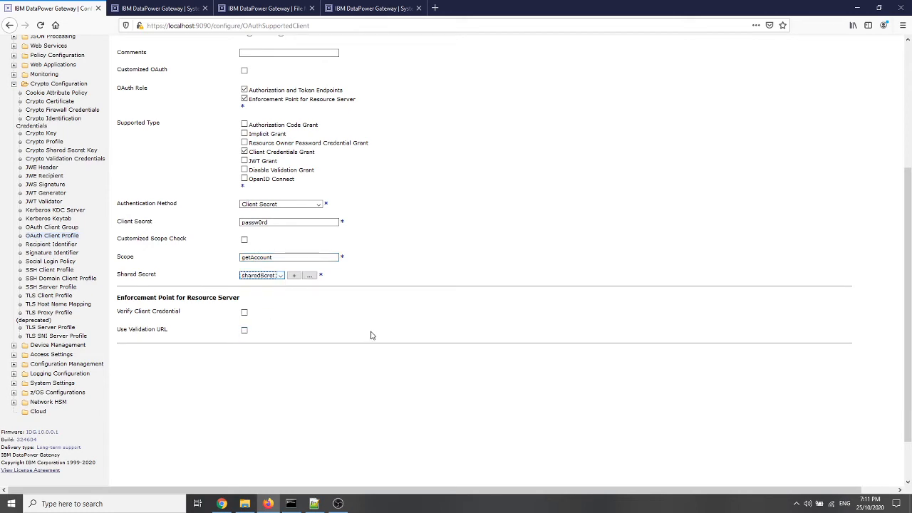
scroll(371, 334, up, 3)
scroll(371, 334, up, 1)
scroll(371, 334, down, 4)
scroll(370, 332, up, 3)
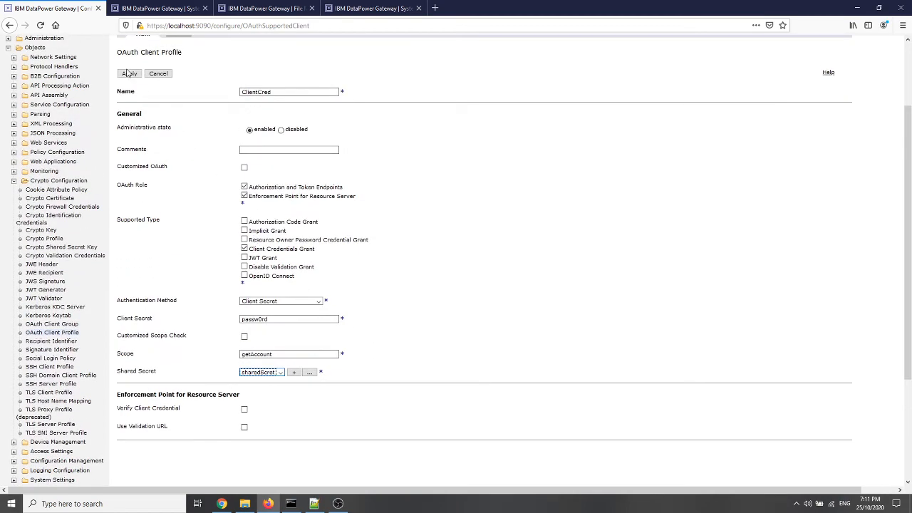
click(126, 76)
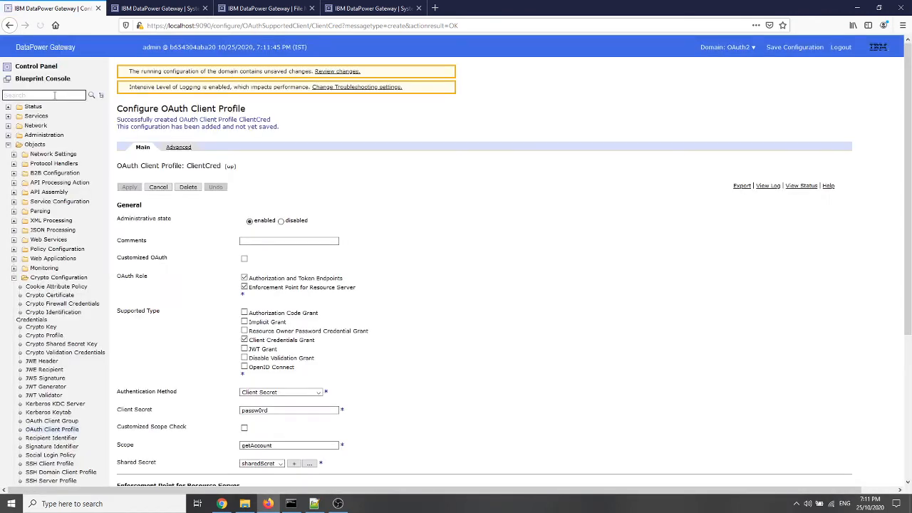
Find the OAuth client group objects and start a new group named ClientCred
click(48, 96)
text(OAuth)
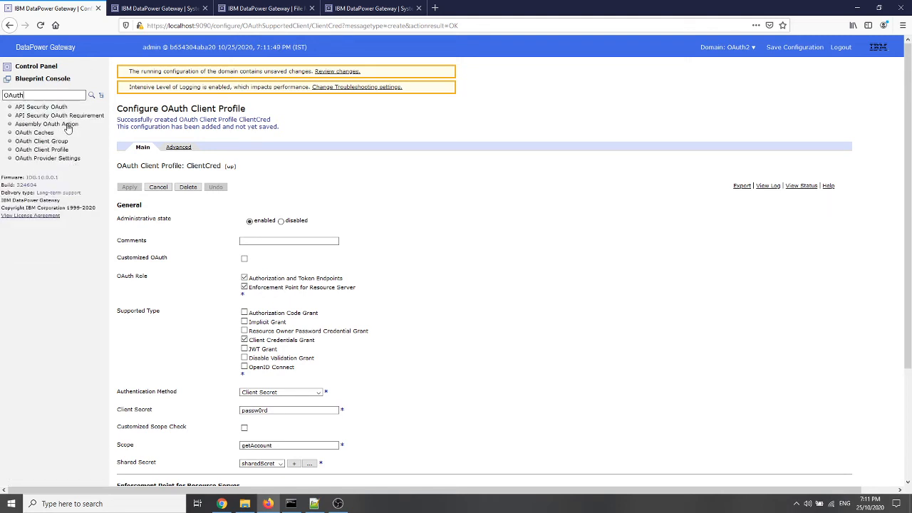
click(55, 142)
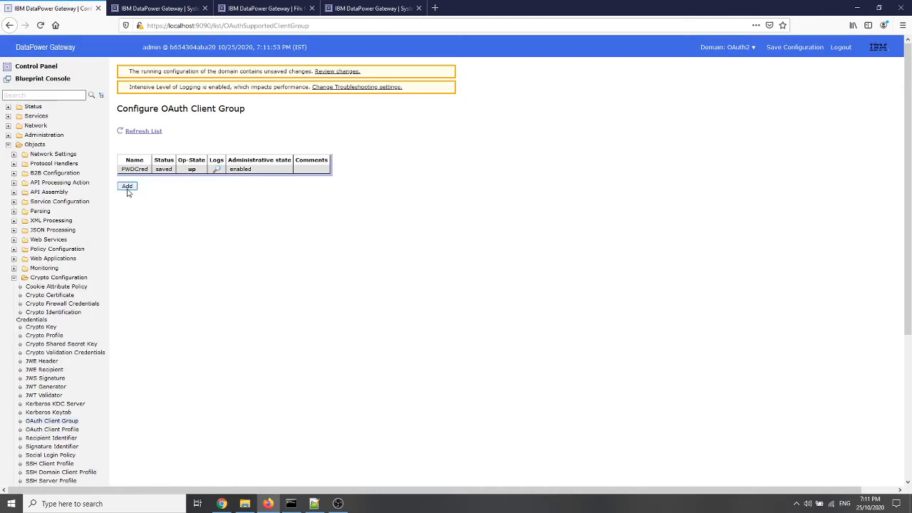
click(127, 186)
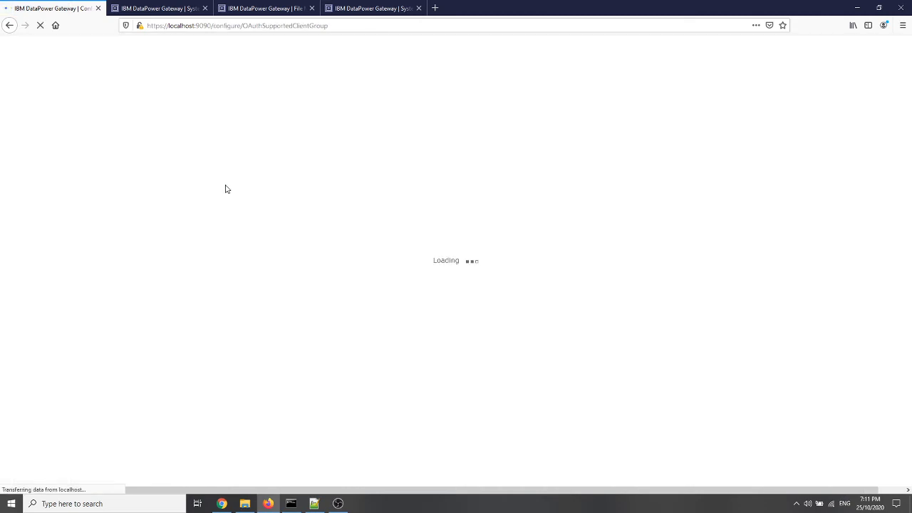
click(292, 189)
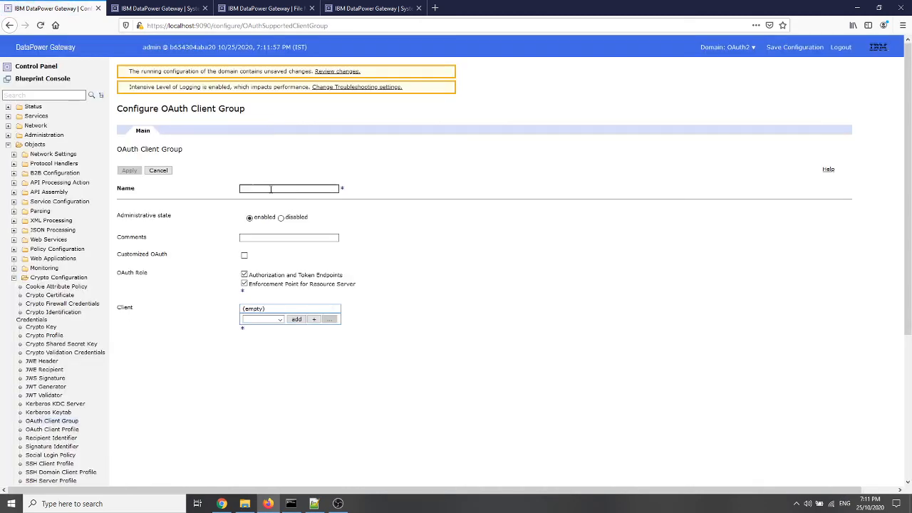
text(ClientCred)
Add the ClientCred client profile to the OAuth client group and apply the group
click(274, 319)
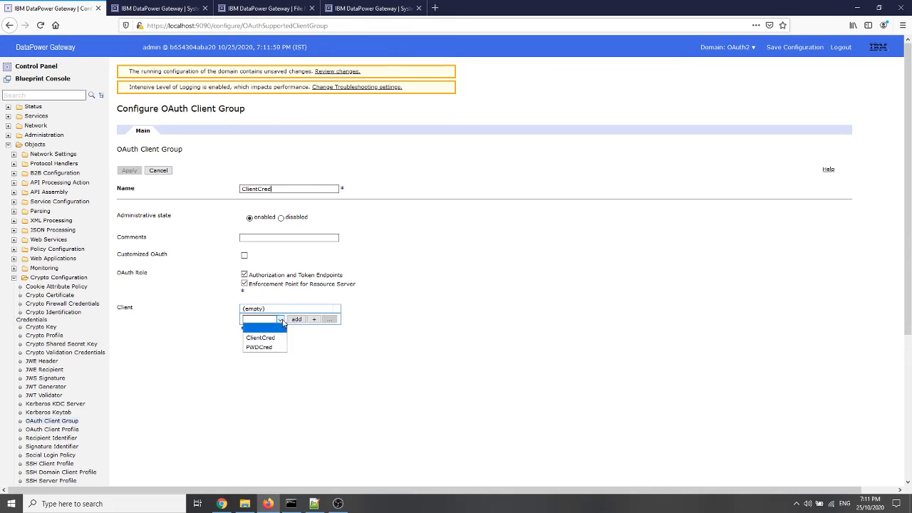
click(265, 338)
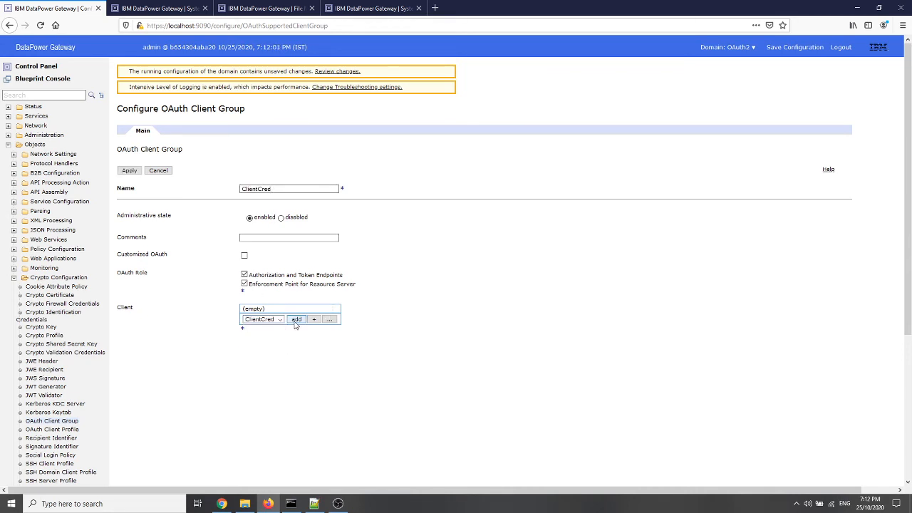
click(296, 319)
click(127, 173)
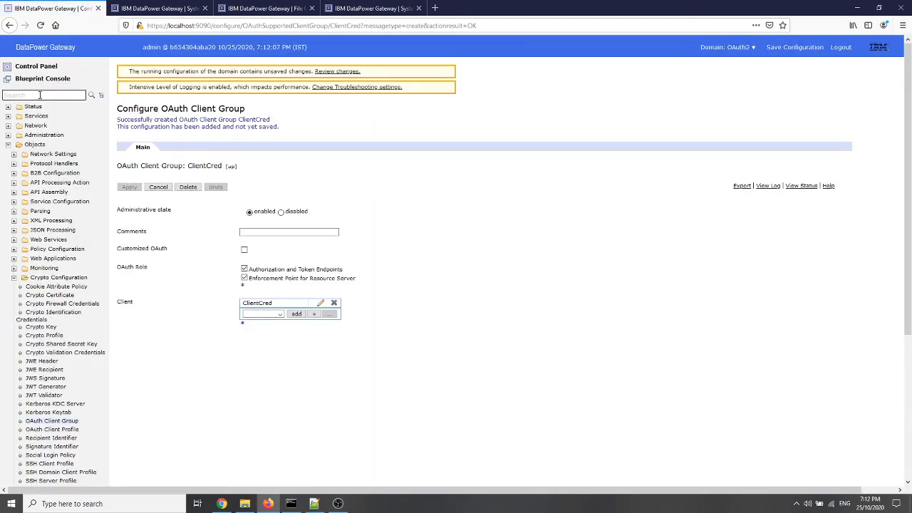
Find the AAA policy objects and start a new policy named ClientCred
click(39, 95)
text(AAA)
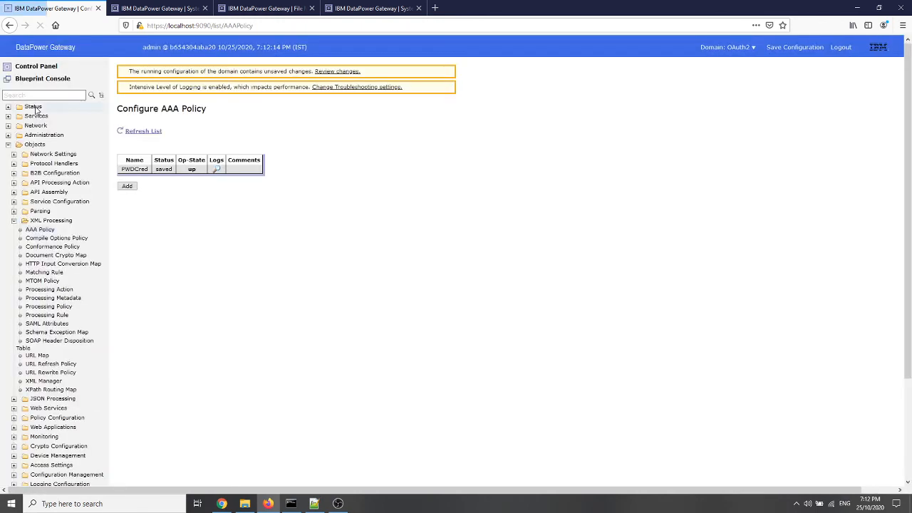
click(126, 186)
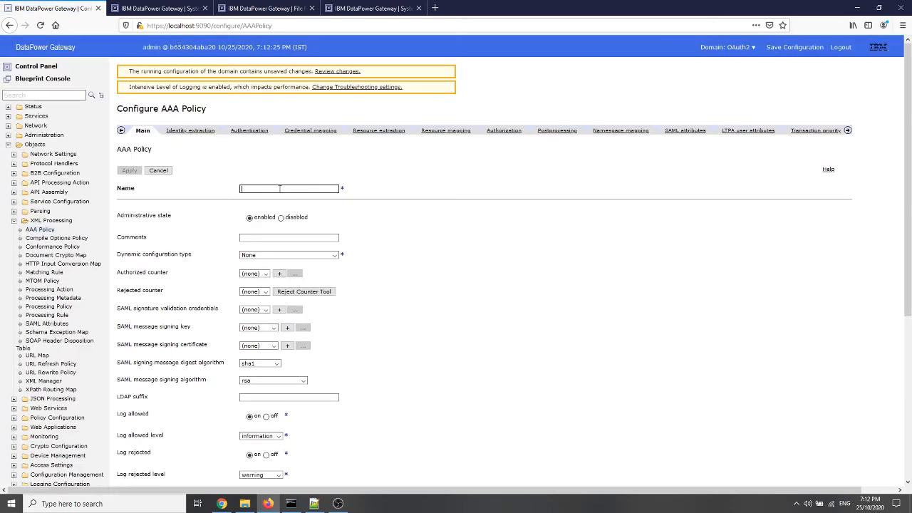
text(ClientCred)
Set the AAA policy's identity extraction method to OAuth with ClientCred as the registered OAuth clients
click(196, 134)
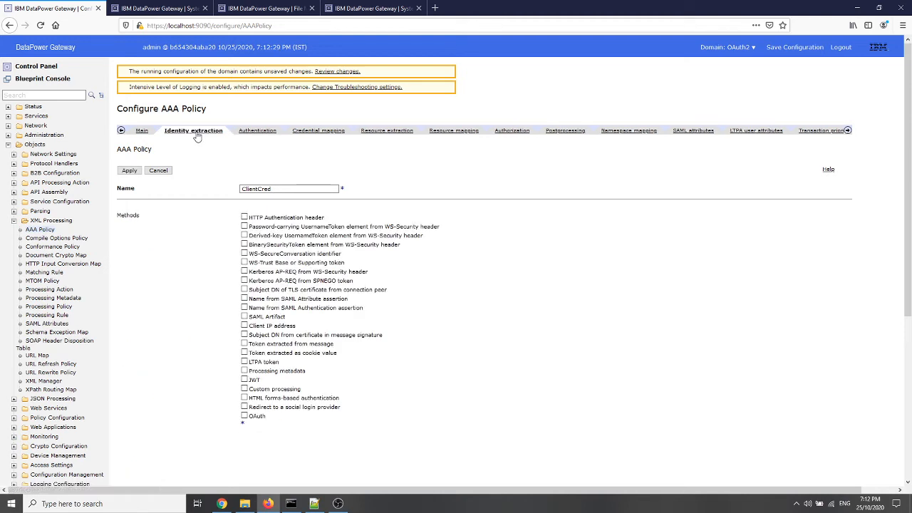
click(245, 416)
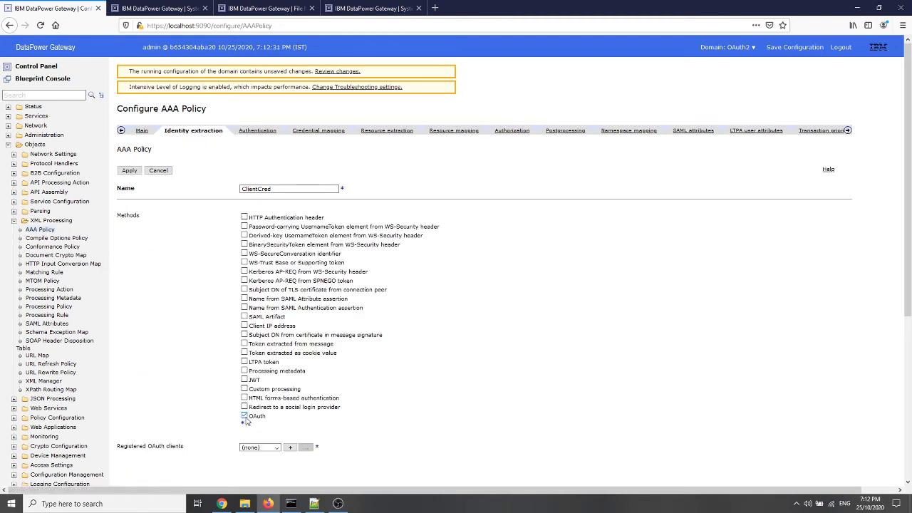
click(274, 447)
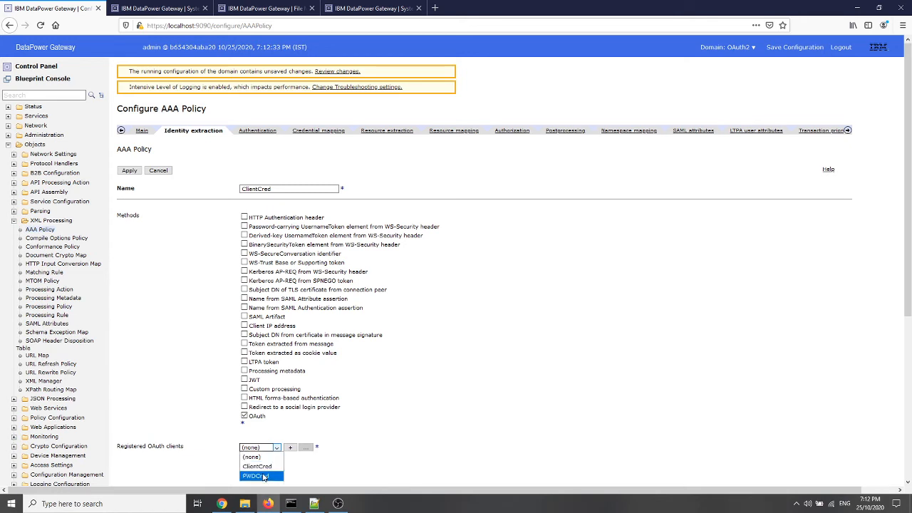
click(262, 467)
Set the AAA policy's authentication method to Pass identity token to authorization phase
click(258, 131)
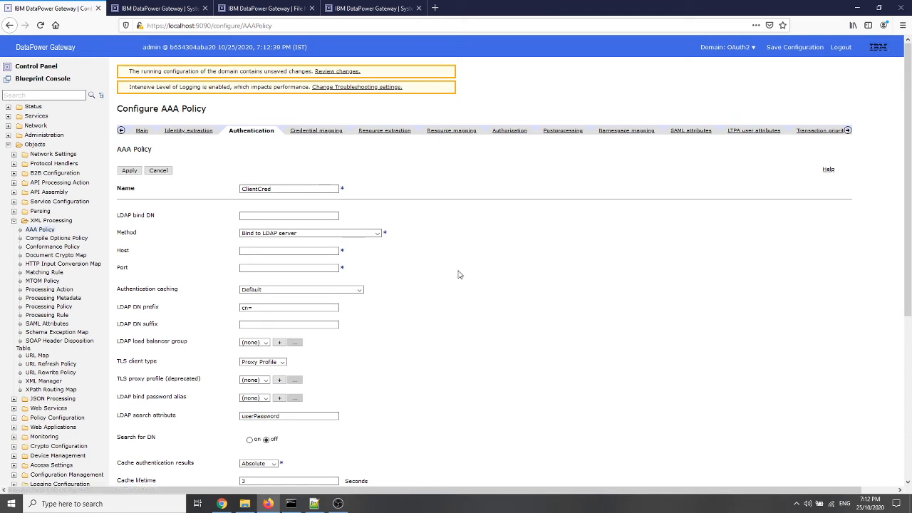
click(376, 233)
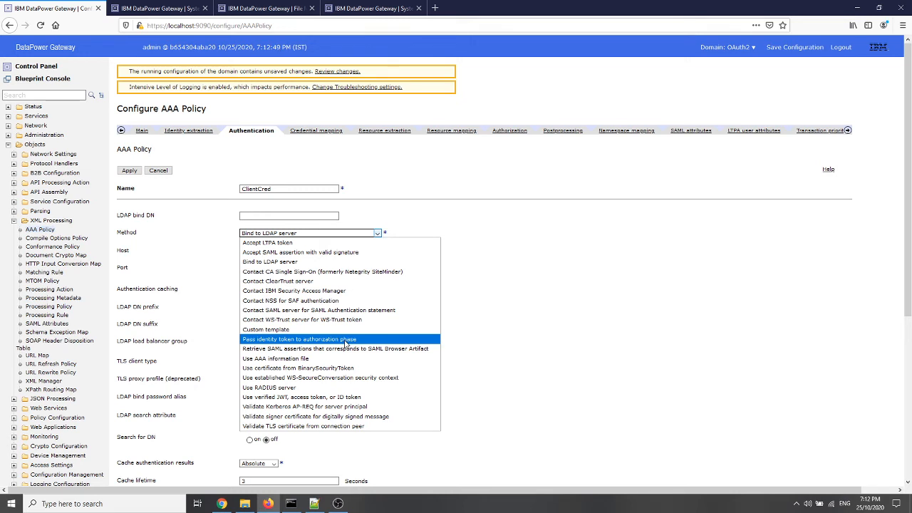
click(345, 340)
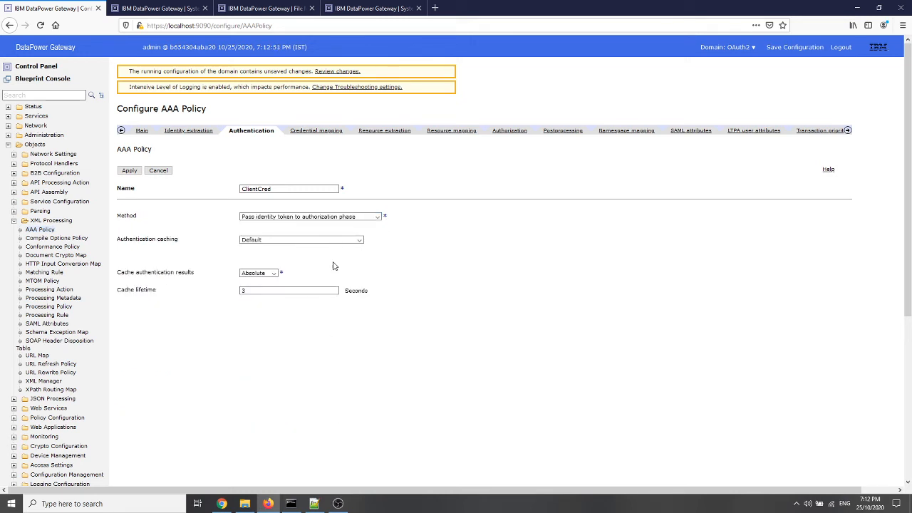
Set the AAA policy's resource extraction to Processing metadata and choose a processing metadata item
click(378, 132)
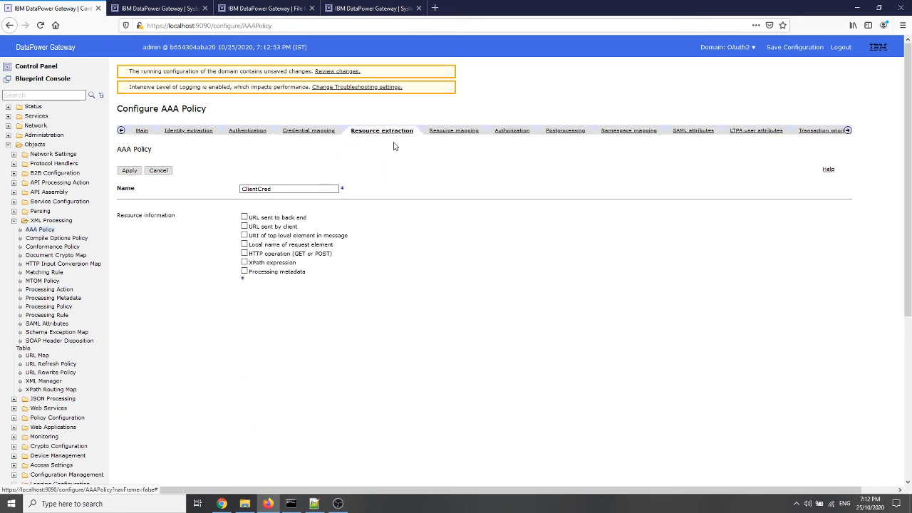
click(244, 272)
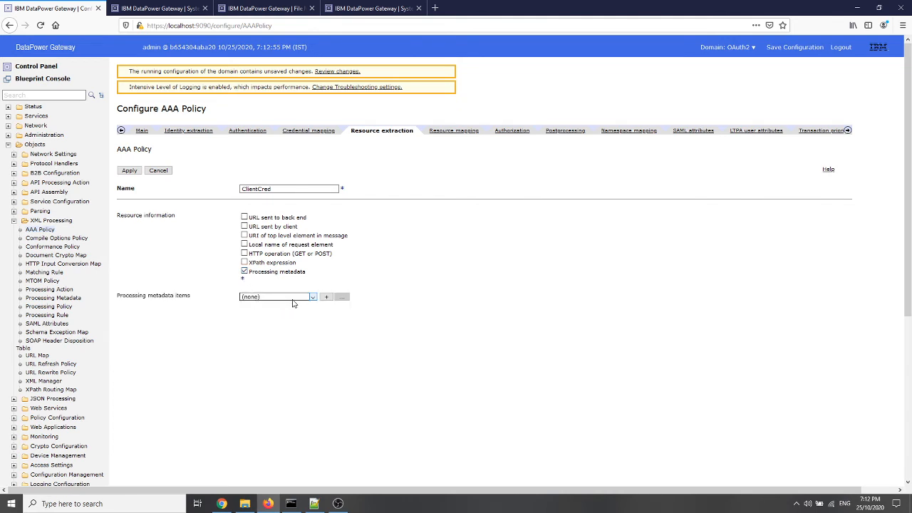
click(292, 303)
click(274, 332)
Set the AAA policy's authorization method to AAA information file, using AAAInfo.xml from local:///
click(510, 131)
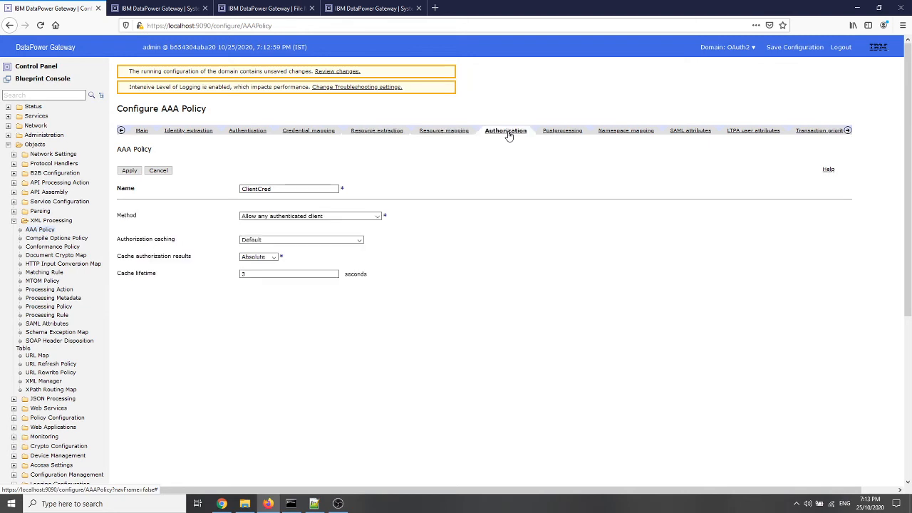
click(376, 216)
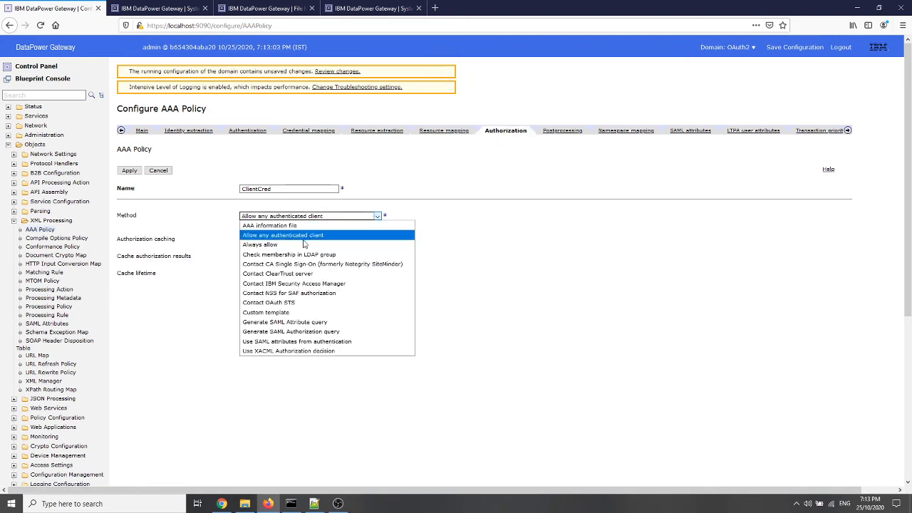
click(274, 225)
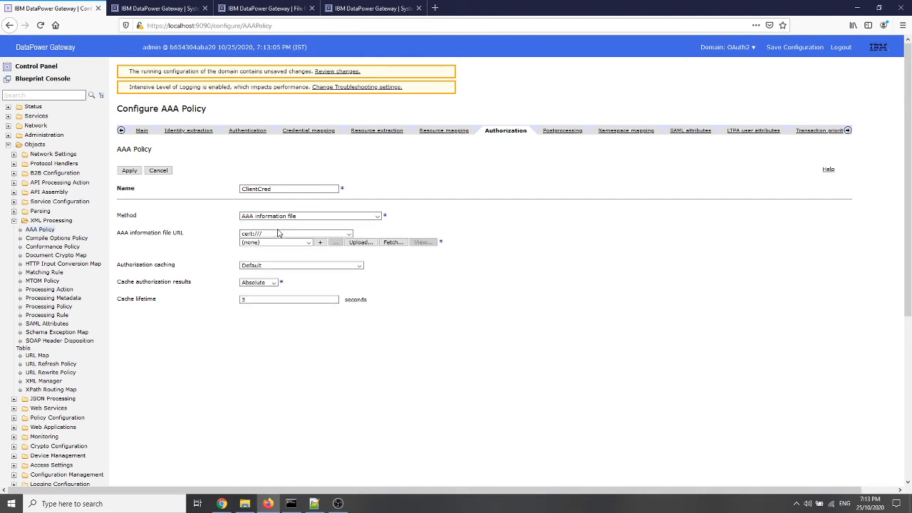
click(348, 234)
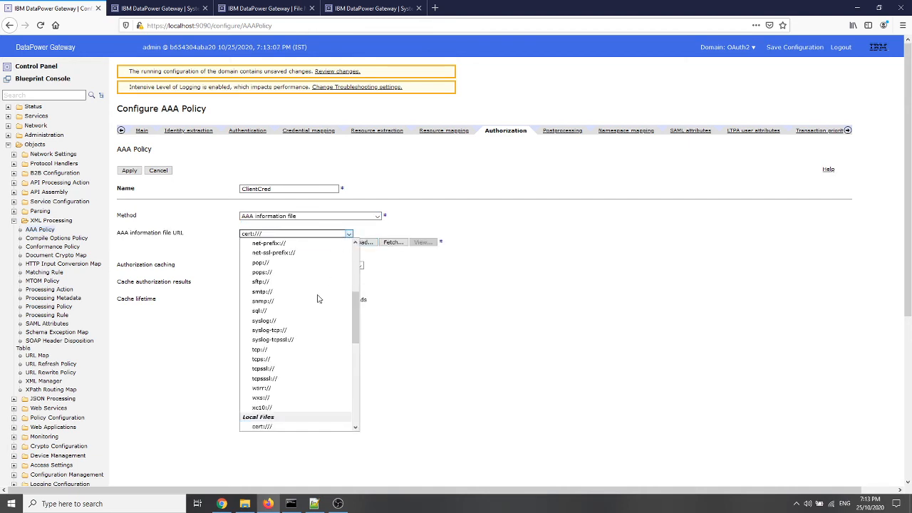
scroll(306, 335, down, 5)
click(281, 410)
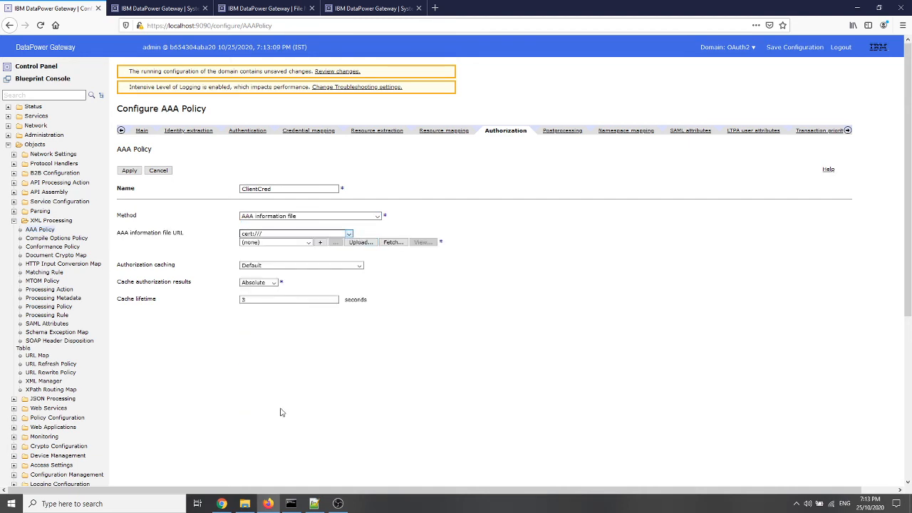
click(297, 242)
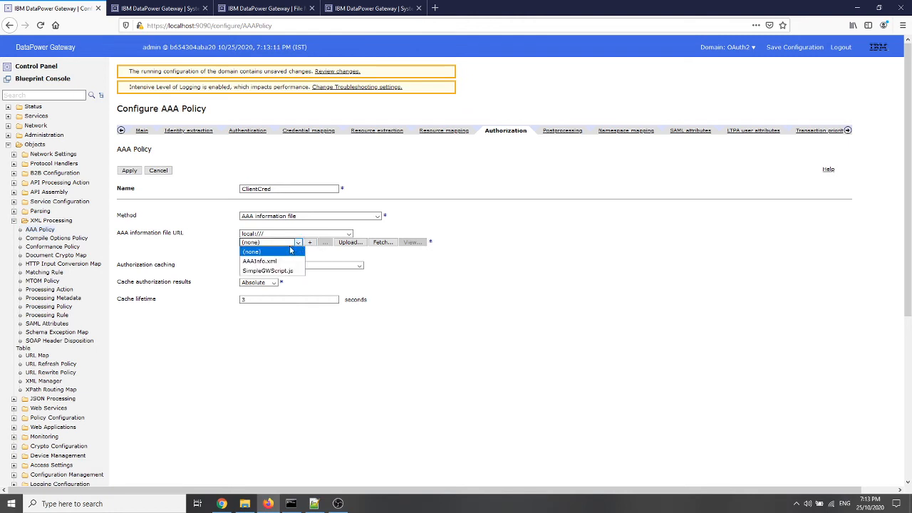
click(270, 259)
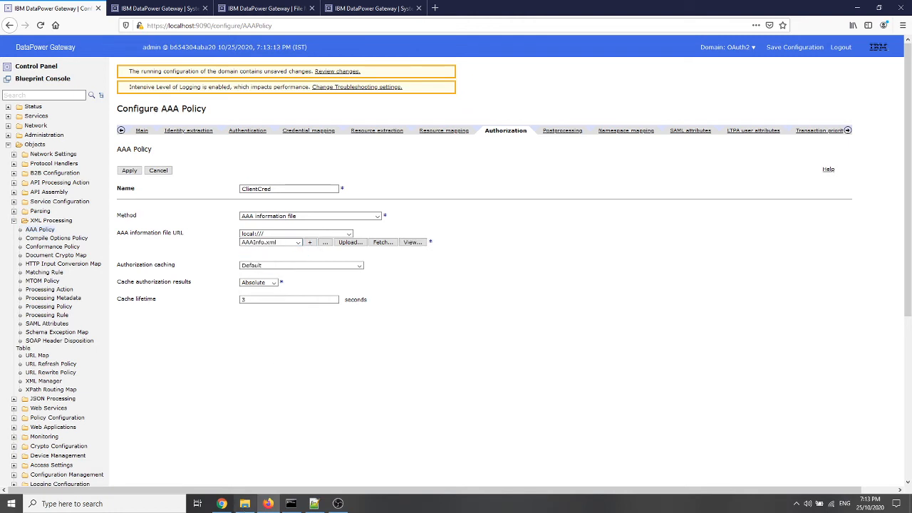
Open AAAInfo.xml from the DataPower OAuth folder in Notepad++ and review its Authenticate entries and the admin Authorize entry
click(245, 504)
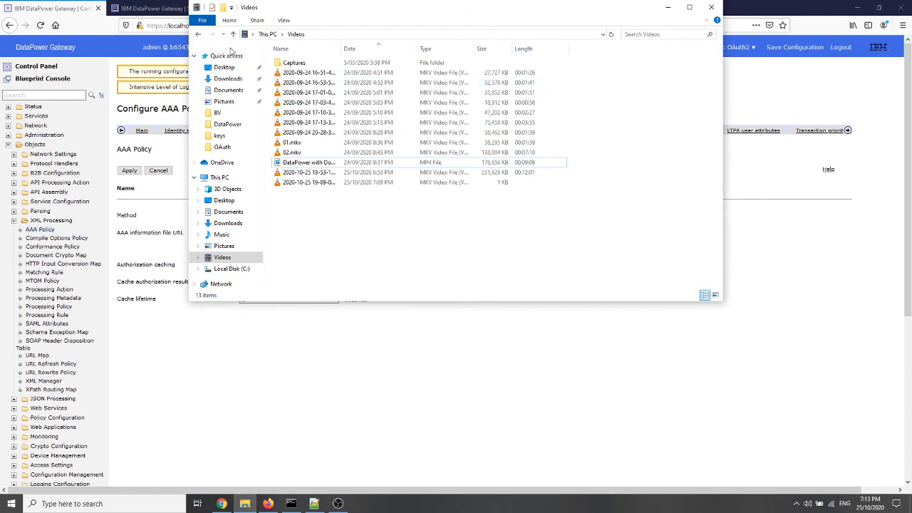
click(197, 36)
click(197, 35)
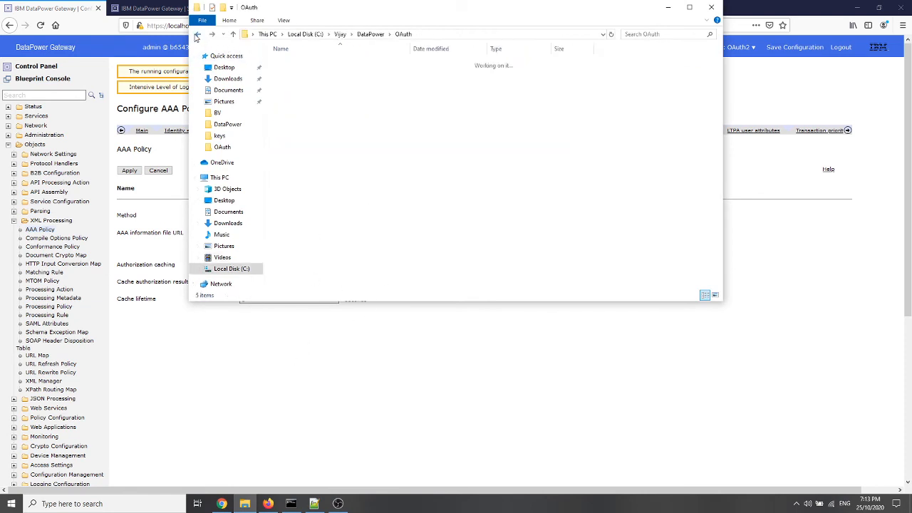
click(299, 74)
right_click(299, 74)
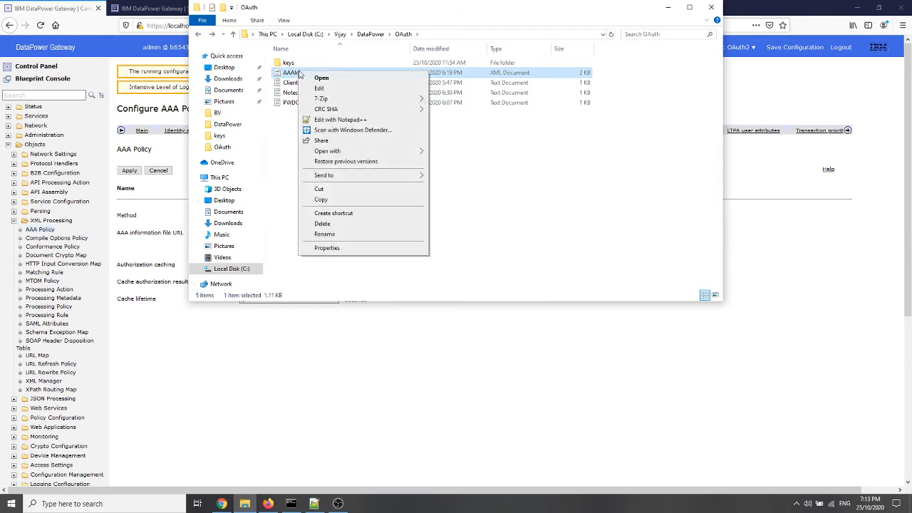
click(338, 123)
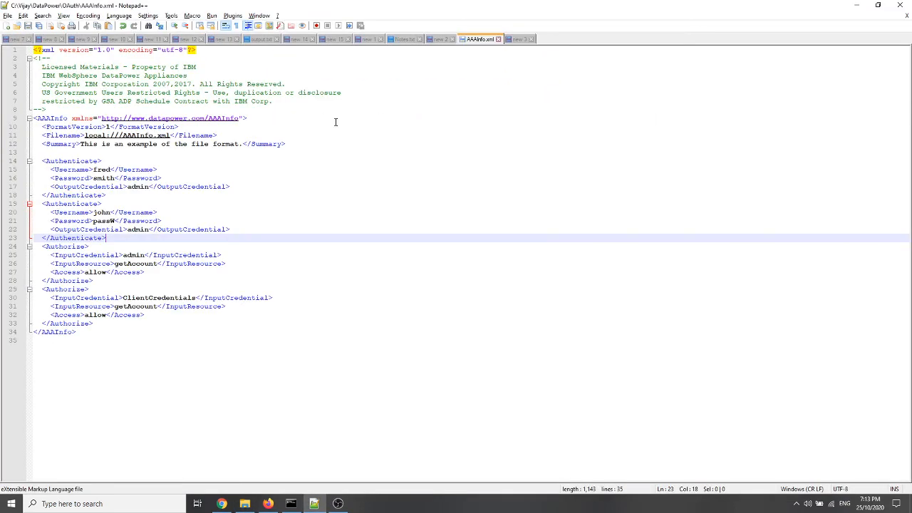
double_click(98, 212)
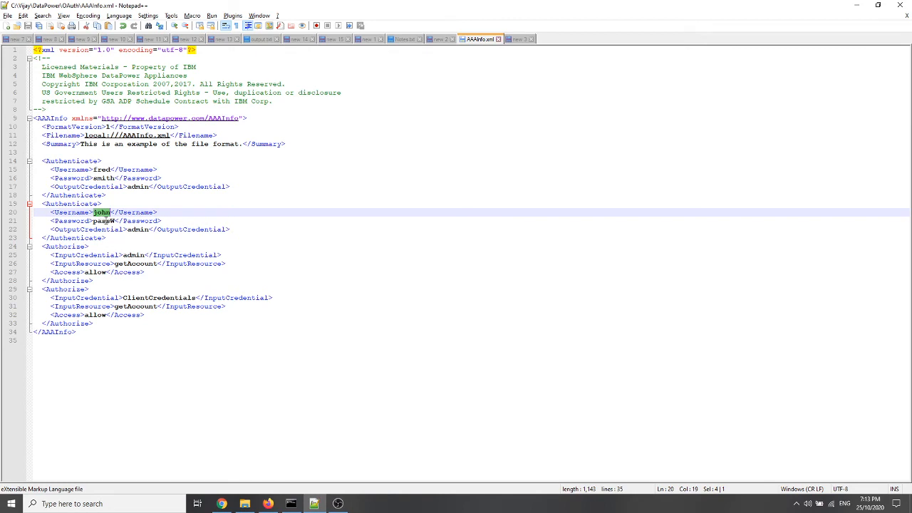
double_click(105, 221)
click(102, 221)
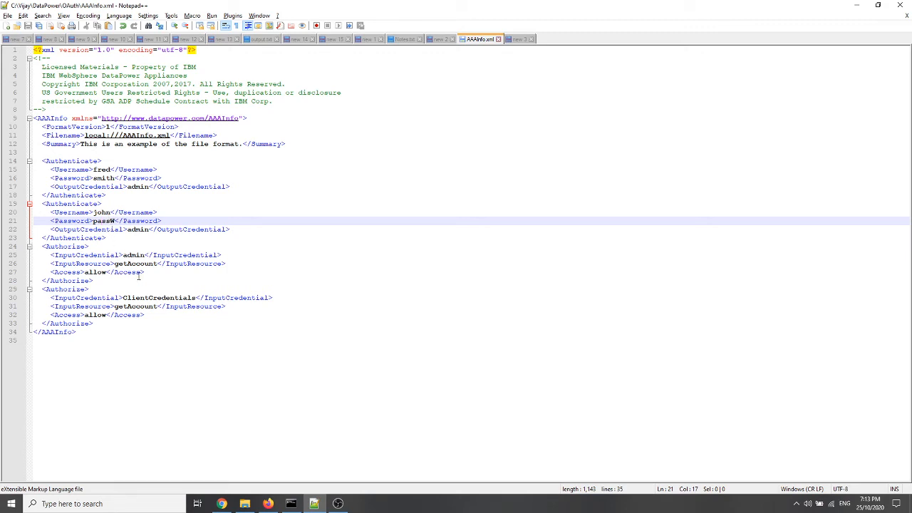
double_click(140, 230)
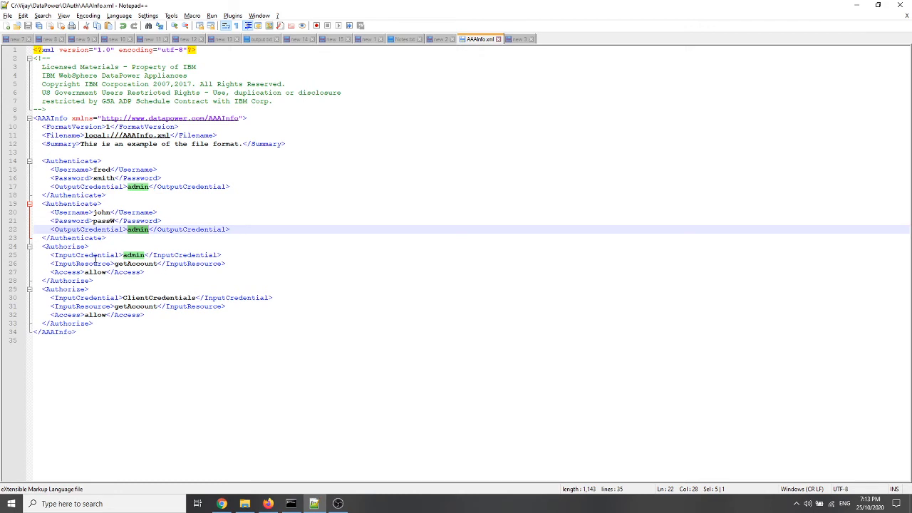
drag(42, 245, 95, 280)
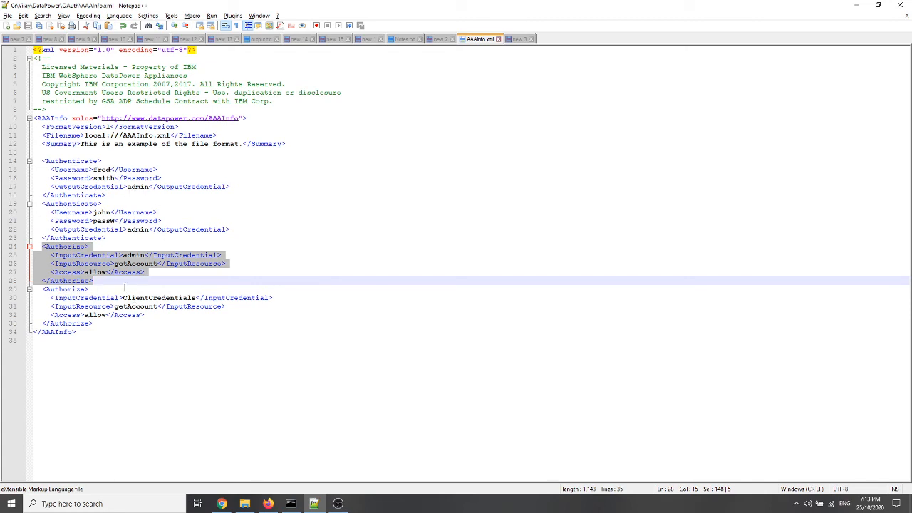
Change the InputCredential of the second Authorize entry in AAAInfo.xml to ClientCred
double_click(170, 298)
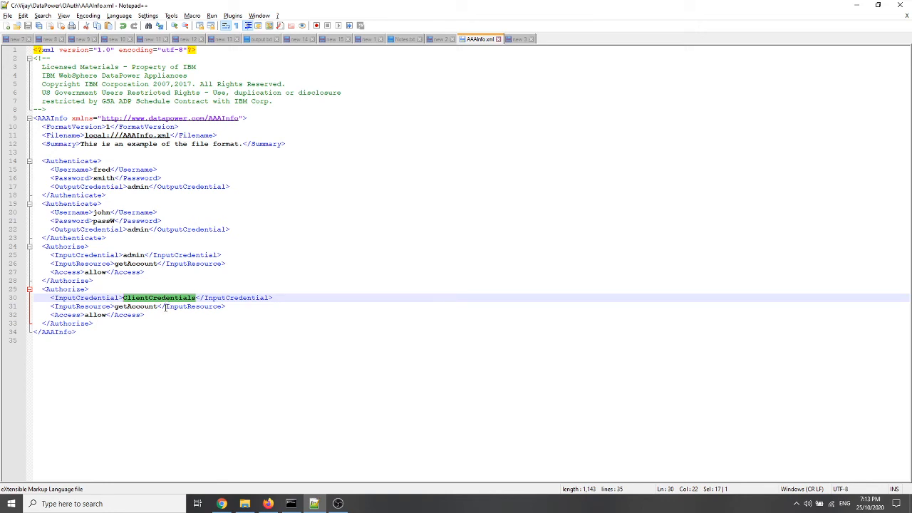
text(PWD)
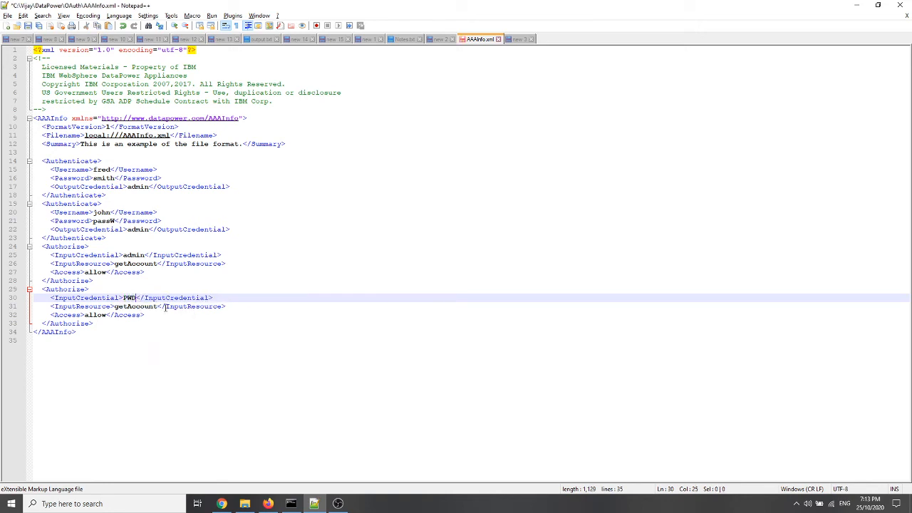
key(BackSpace)
key(BackSpace)
key(BackSpace)
text(Cliet)
key(BackSpace)
text(nputCred)
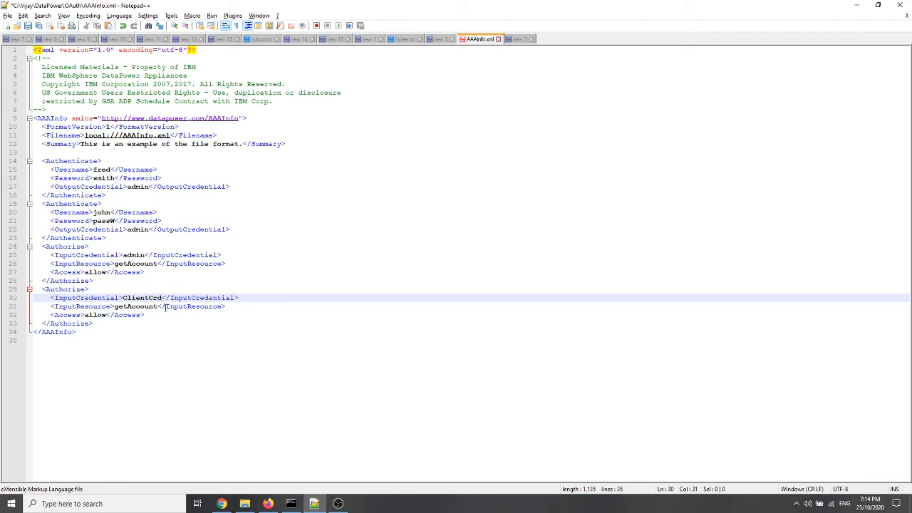
text(e)
Check the client profile name in DataPower's OAuth Client Profile list, and save AAAInfo.xml in Notepad++
click(268, 504)
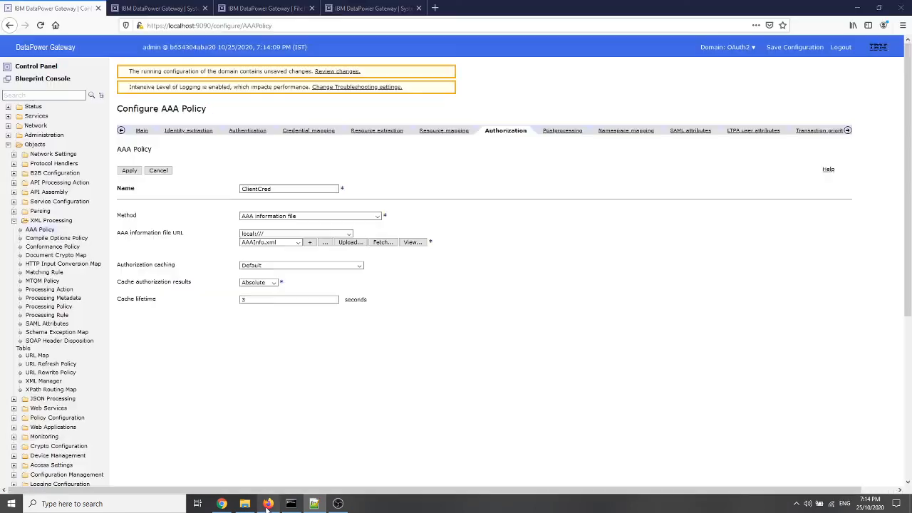
click(47, 96)
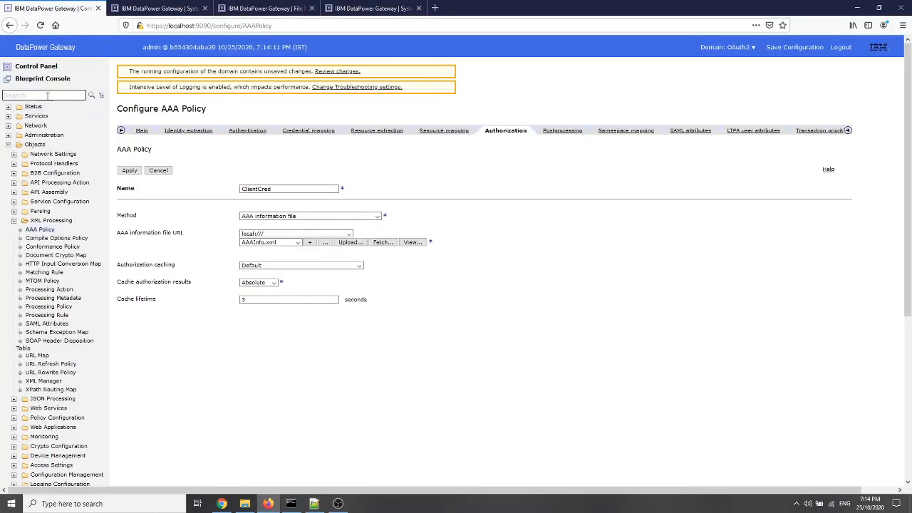
text(OAuth)
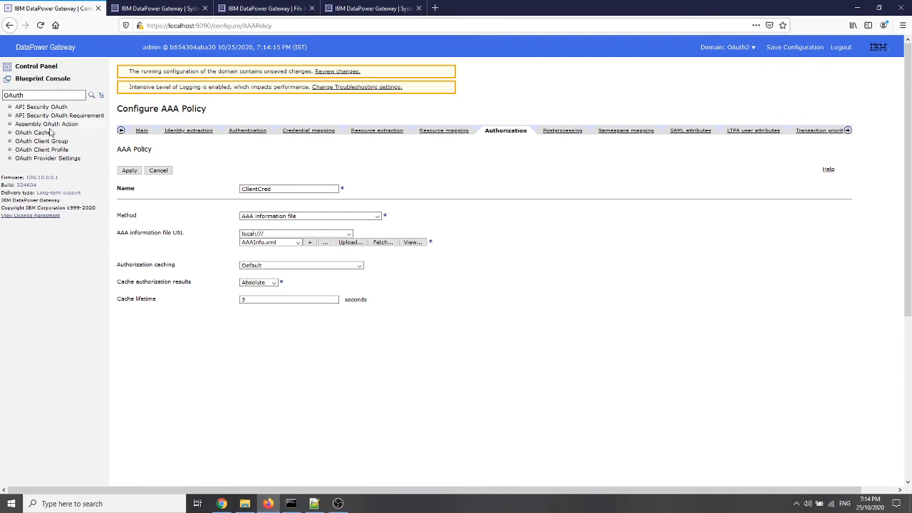
middle_click(50, 151)
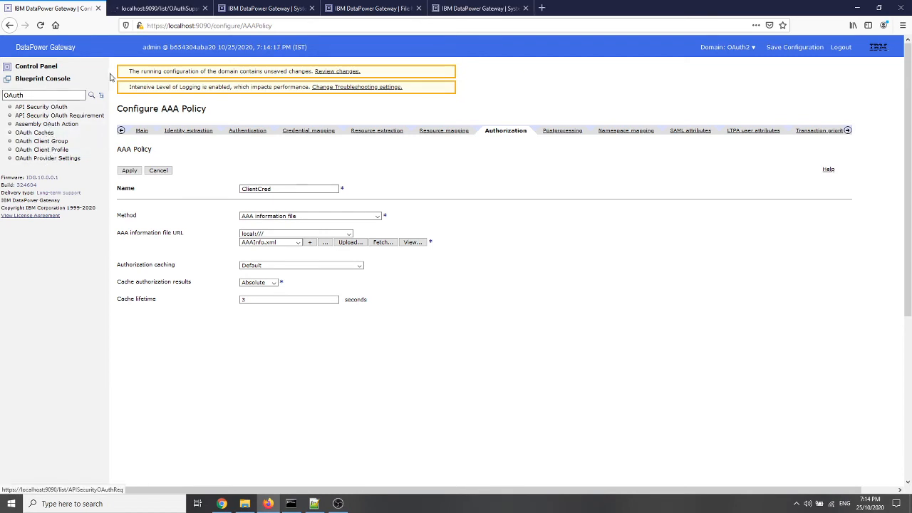
click(163, 8)
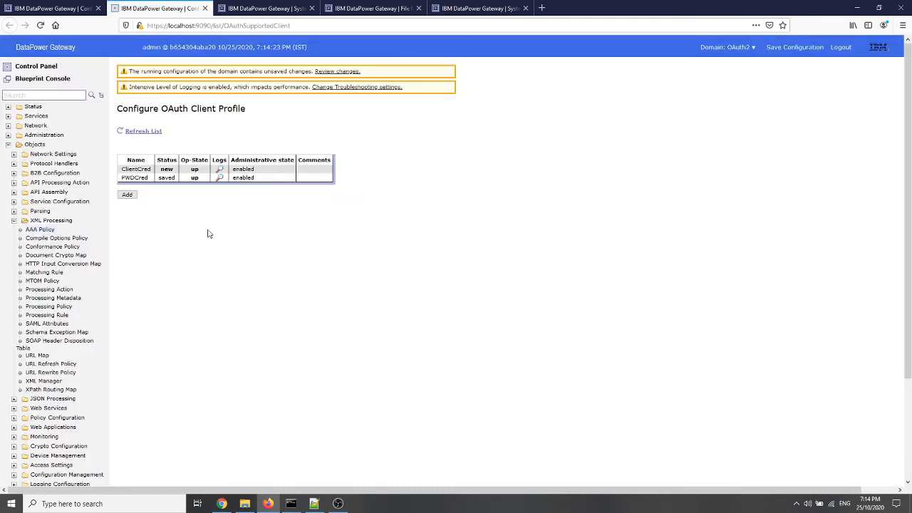
click(205, 8)
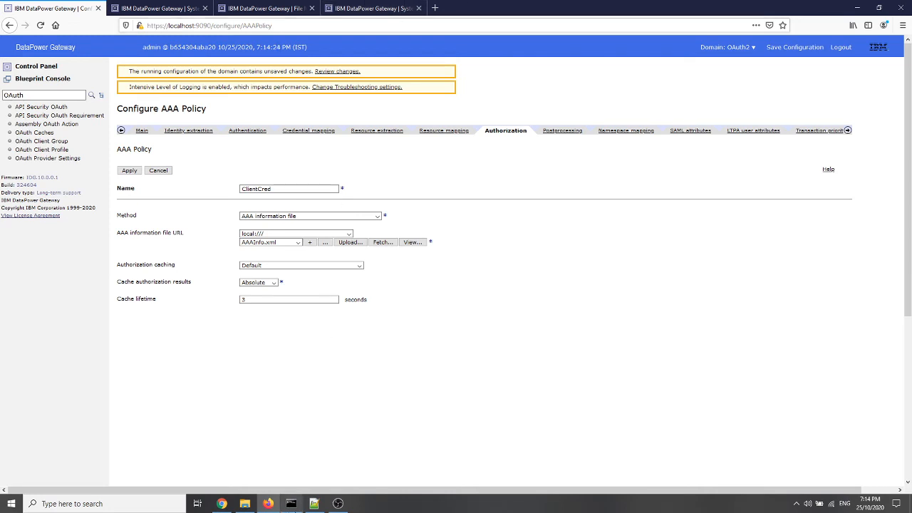
click(313, 504)
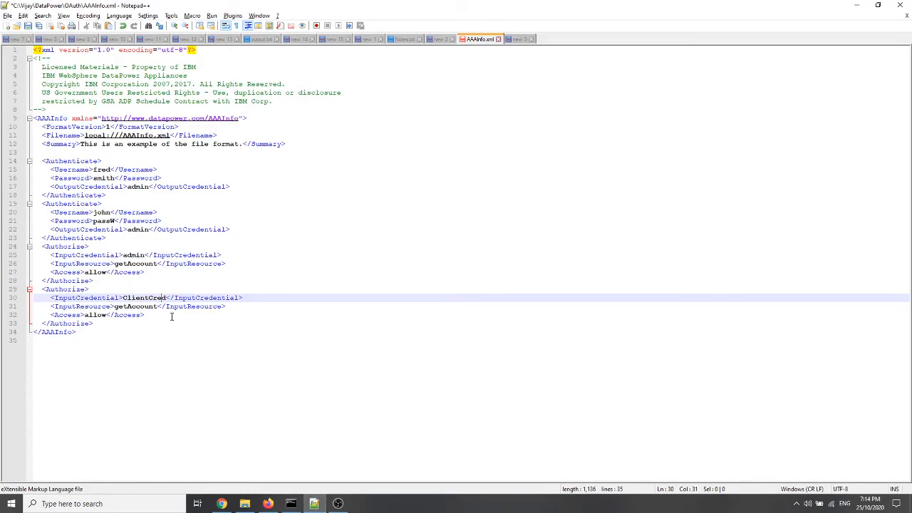
click(29, 27)
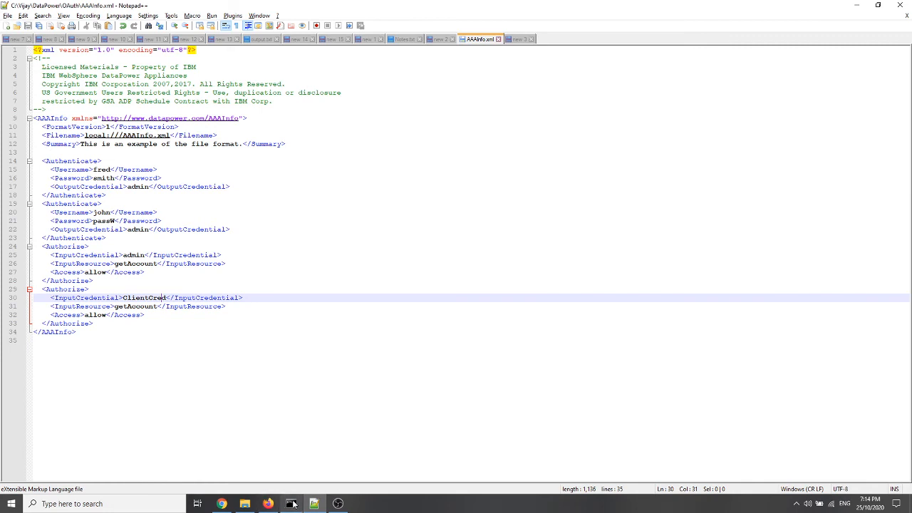
Back in DataPower, try to upload AAAInfo.xml from the OAuth folder to local:/// without overwriting the existing file
click(268, 504)
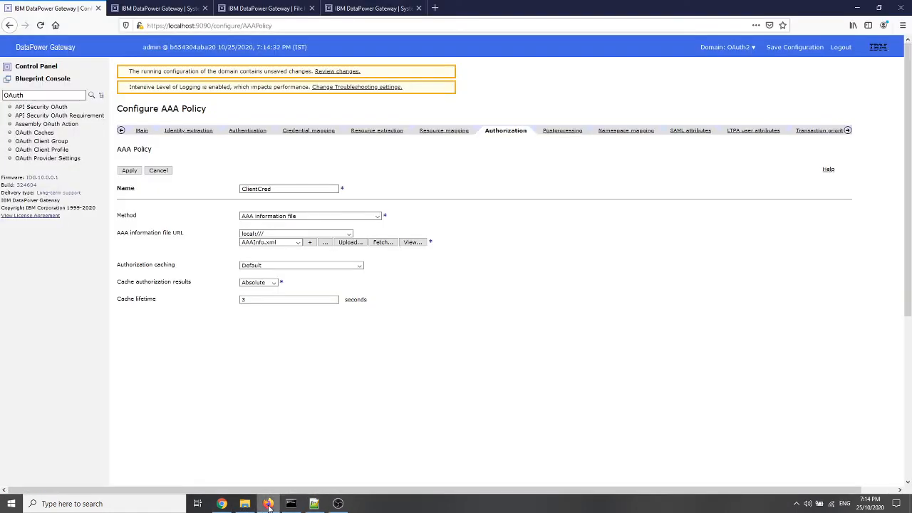
click(350, 242)
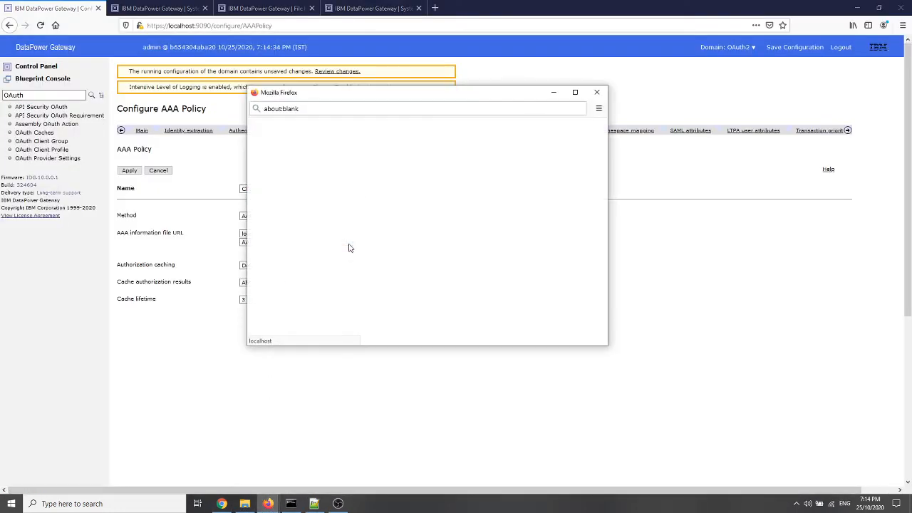
click(270, 186)
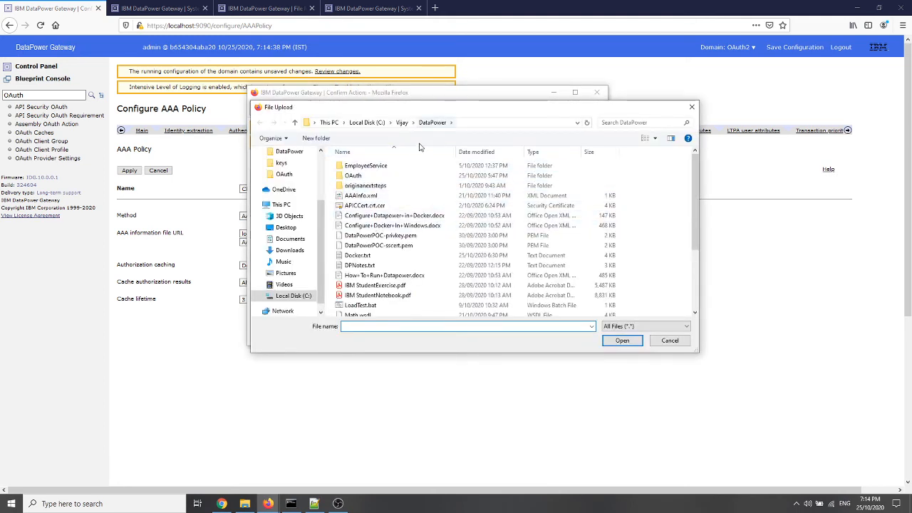
double_click(351, 176)
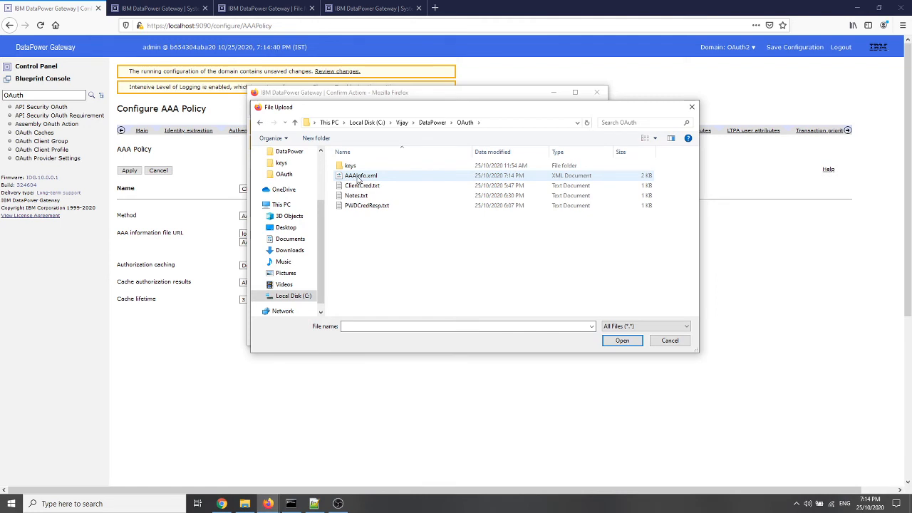
double_click(352, 176)
click(263, 235)
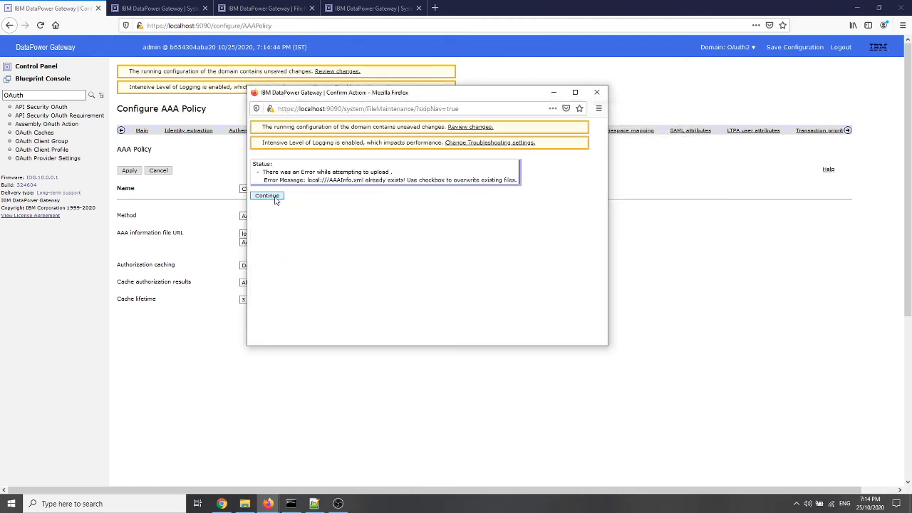
Upload AAAInfo.xml from the OAuth folder to local:/// again, overwriting the existing file
click(274, 198)
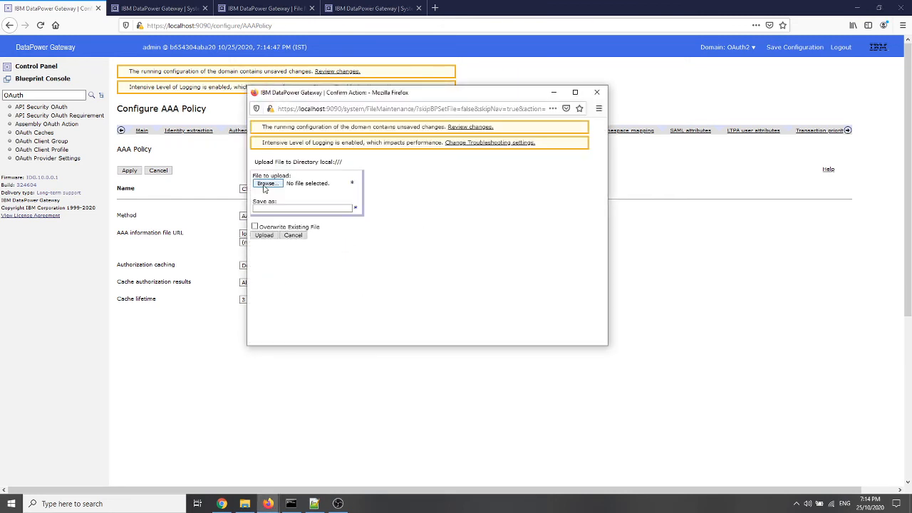
click(265, 184)
double_click(334, 179)
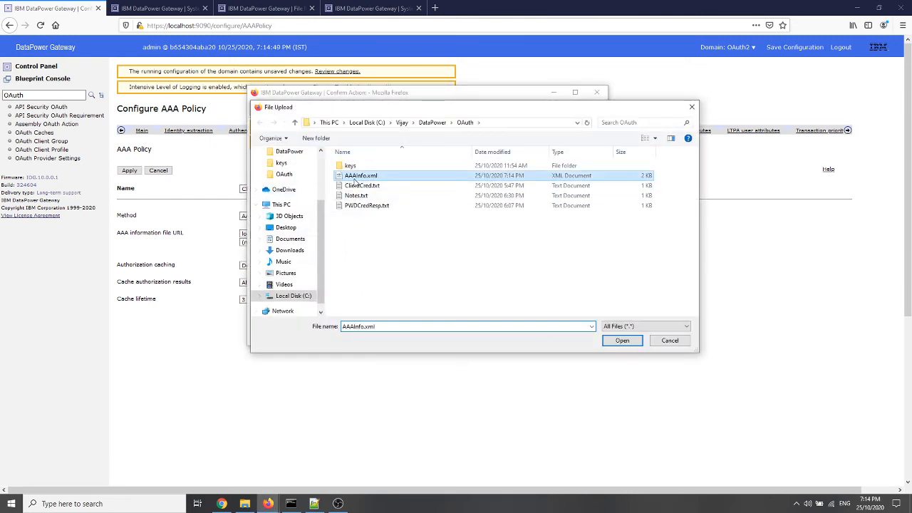
click(254, 227)
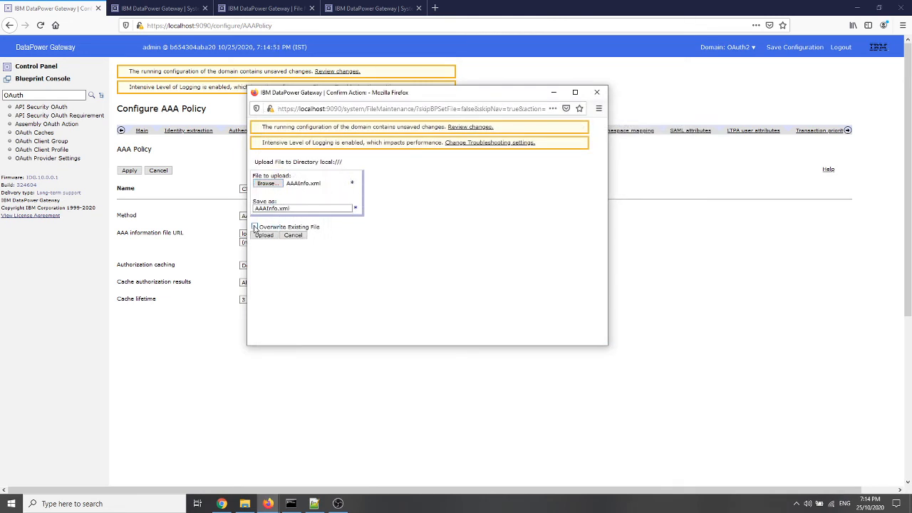
click(259, 234)
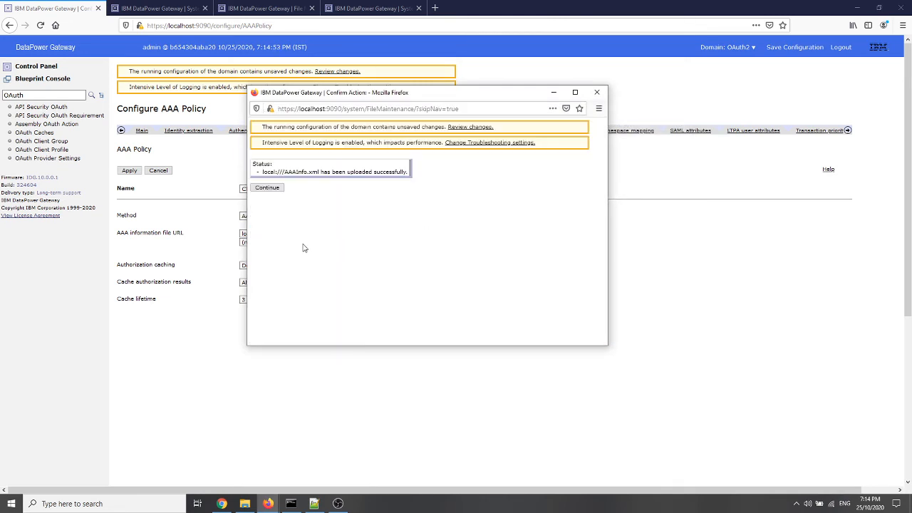
click(268, 188)
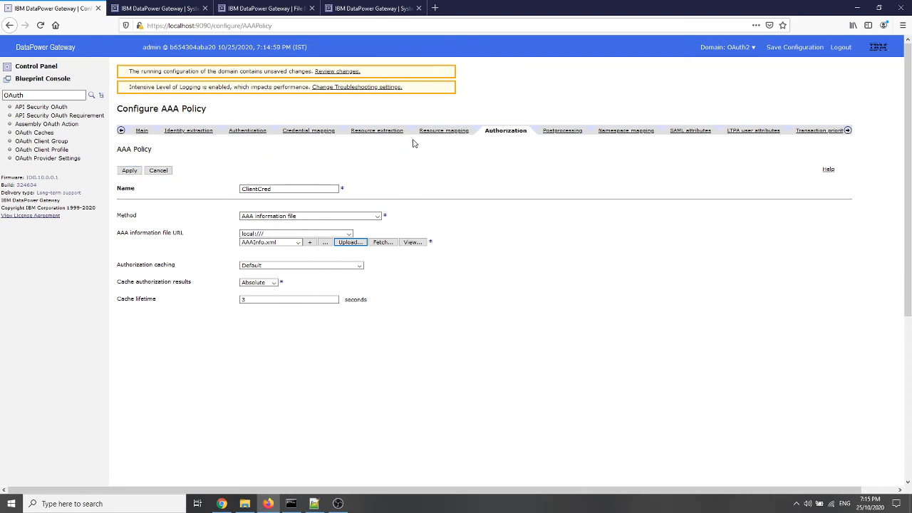
Review the ClientCred AAA policy's resource extraction, authentication and identity extraction settings, and apply the policy
click(381, 130)
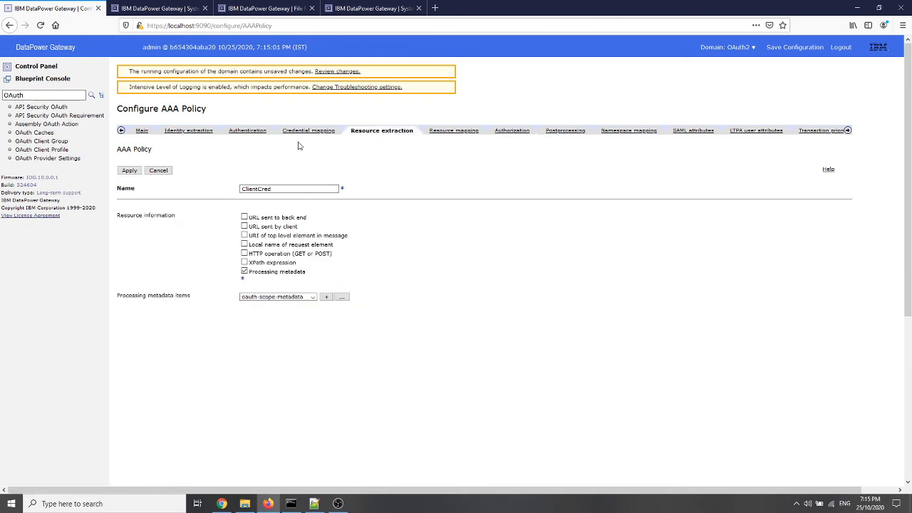
click(247, 130)
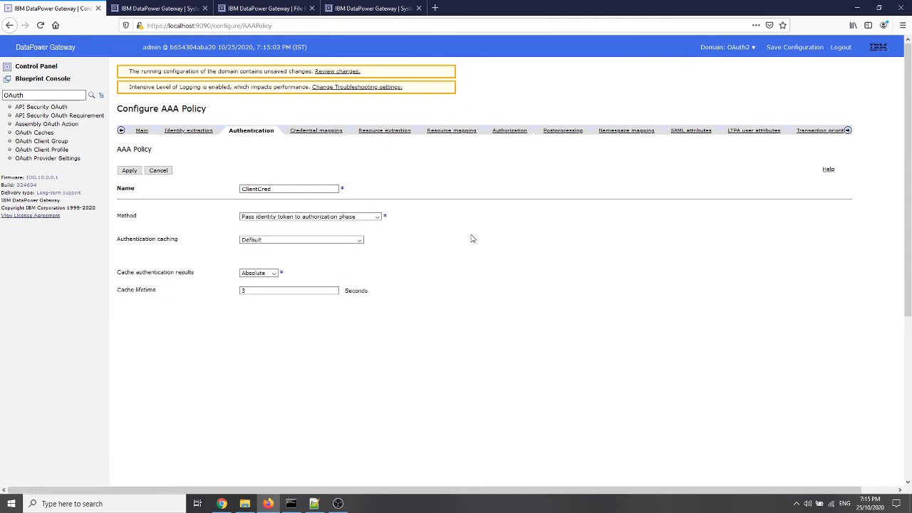
click(191, 132)
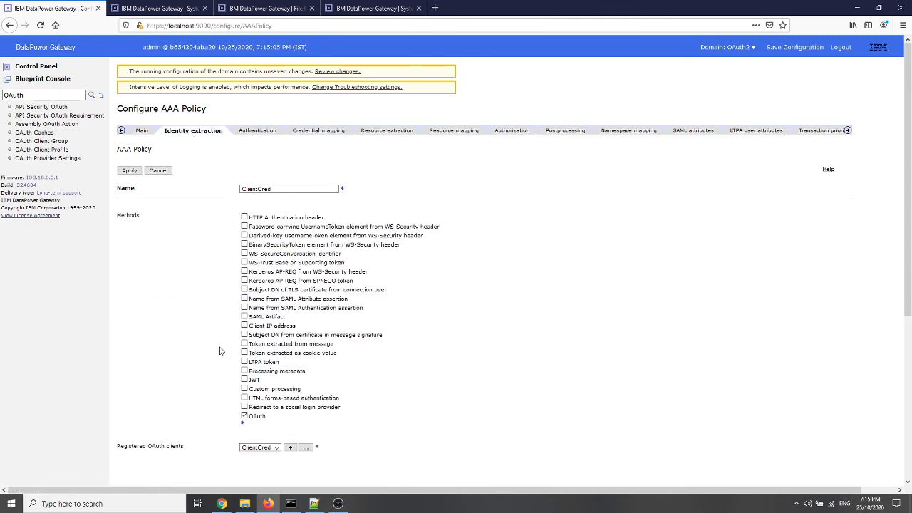
click(127, 173)
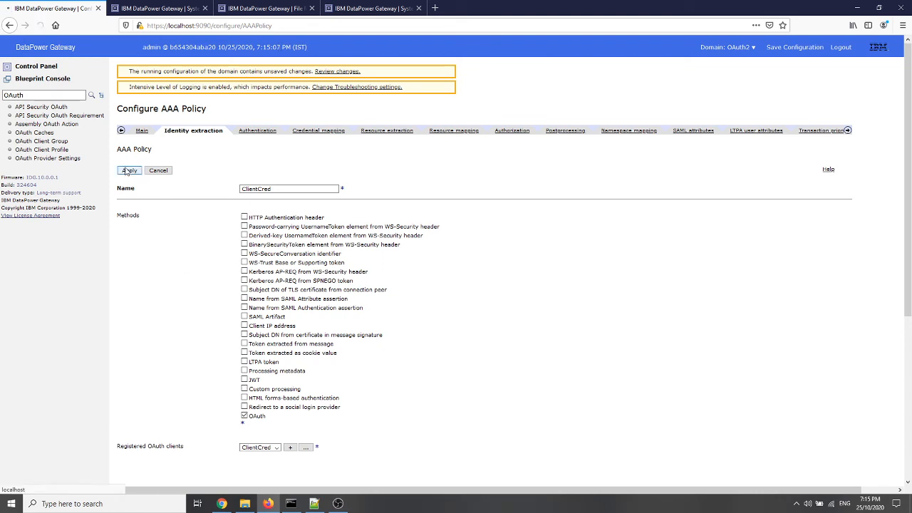
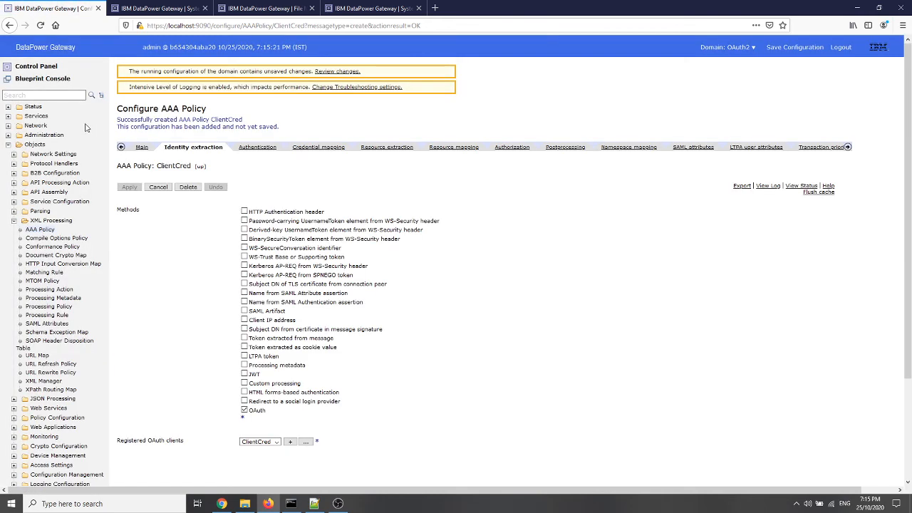
Find the Web Token Service configuration and start a new OAuth 2.0 service named ClientCred with the wizard
click(39, 94)
text(web to)
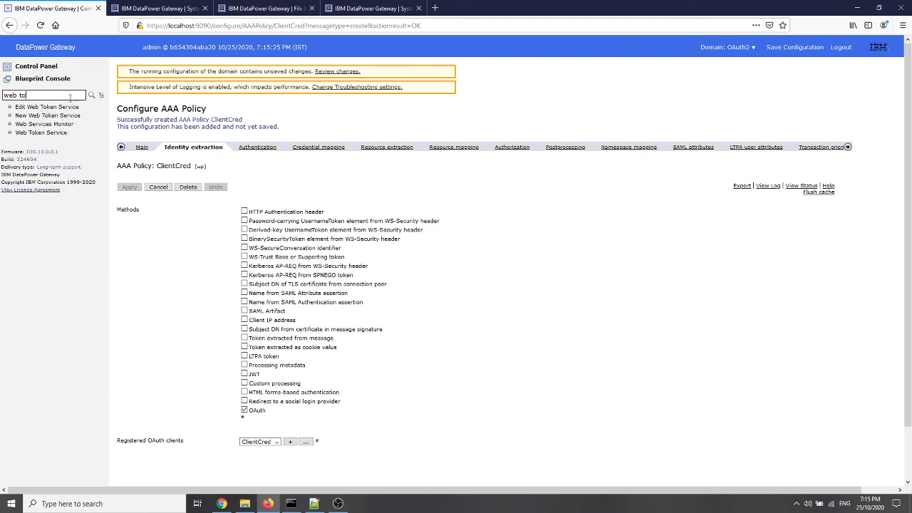
click(61, 108)
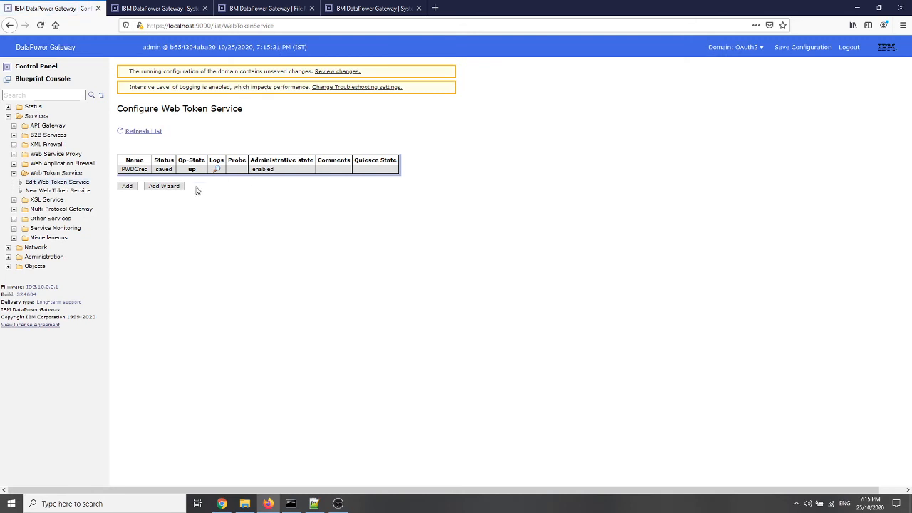
click(176, 188)
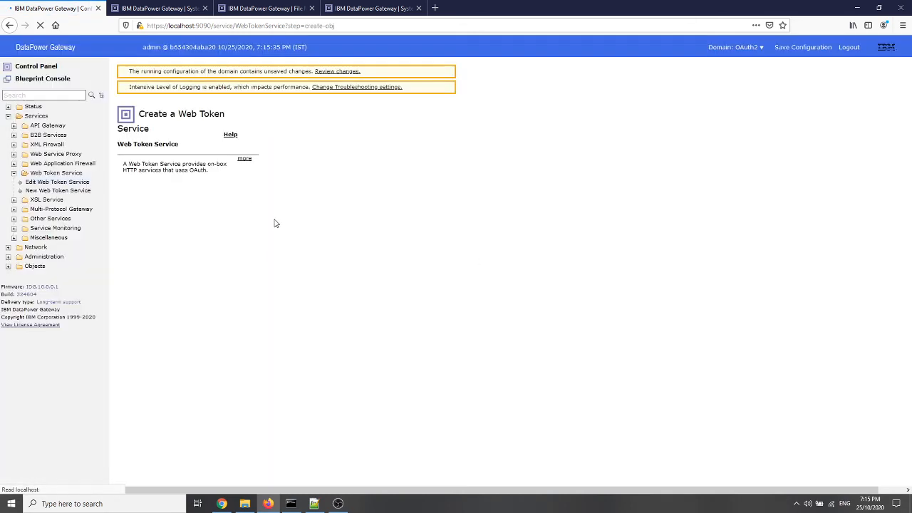
click(171, 198)
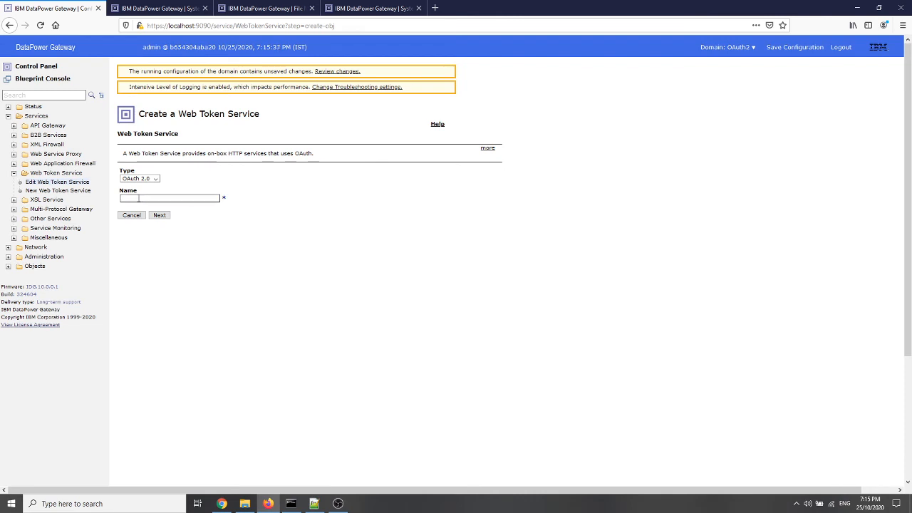
key(ctrl+grave)
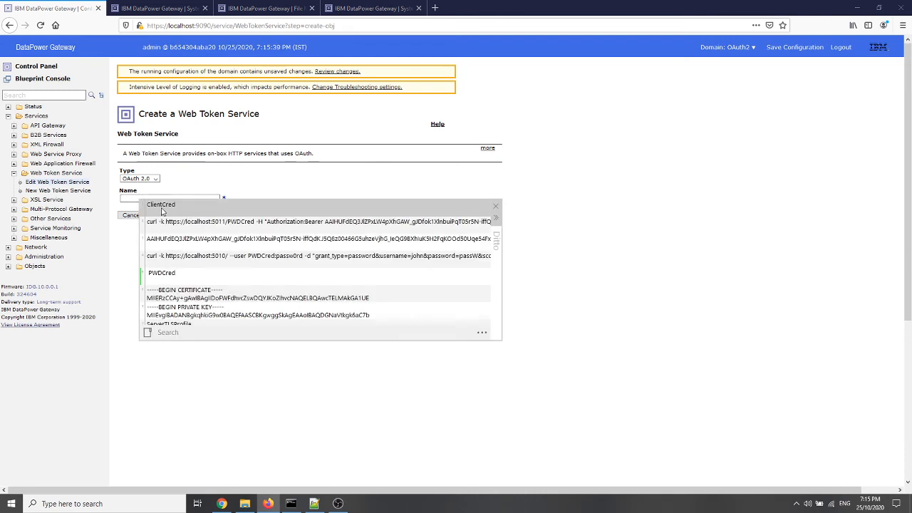
double_click(161, 207)
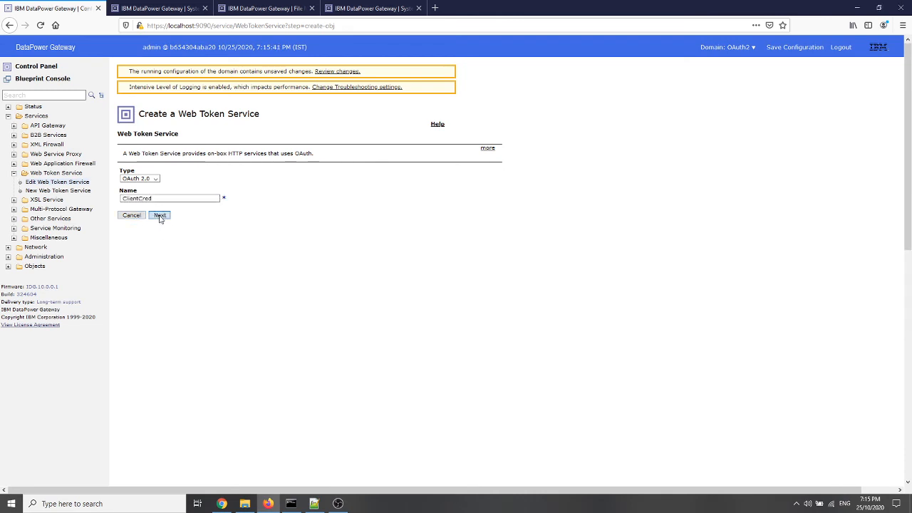
click(161, 215)
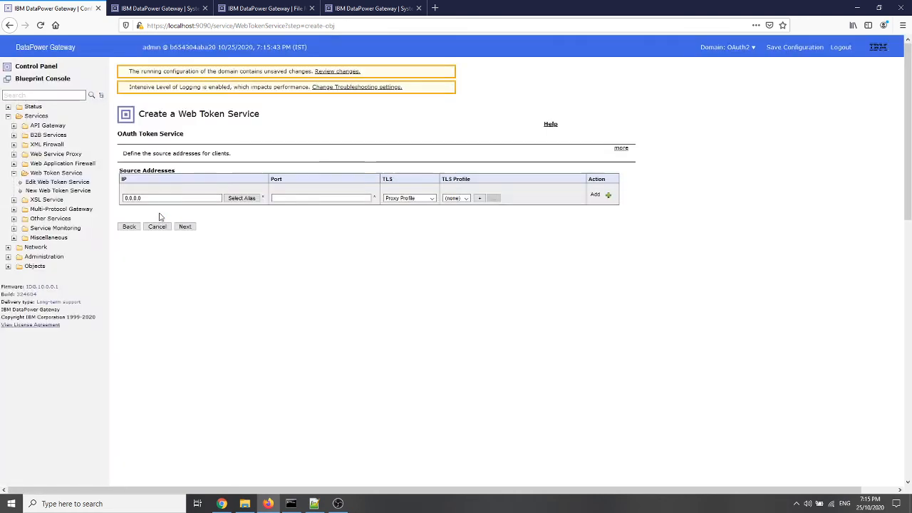
Add the source address 0.0.0.0 on port 5012 with TLS Server Profile PWDCred, and continue to the AAA information
click(294, 199)
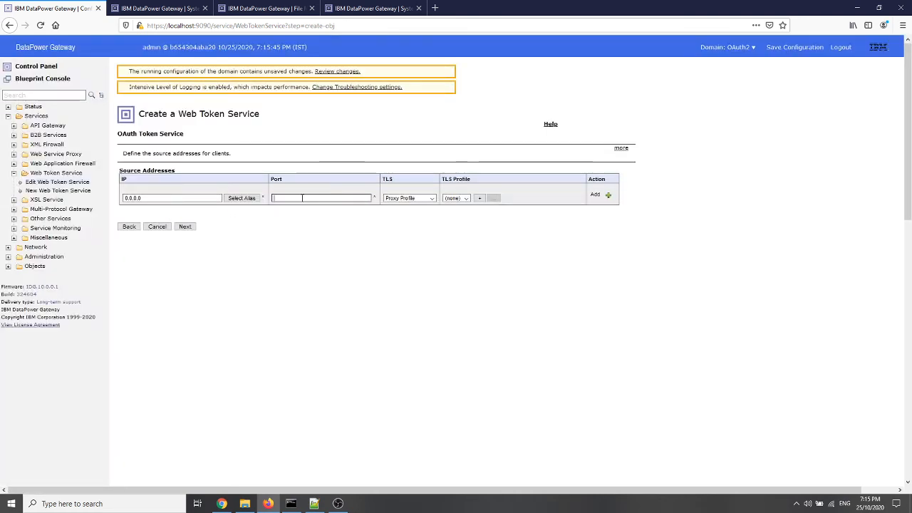
text(50)
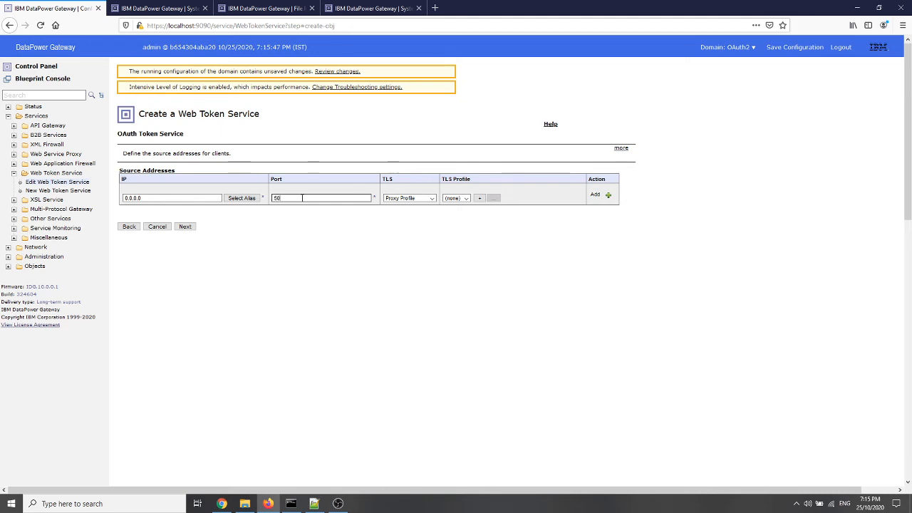
text(12)
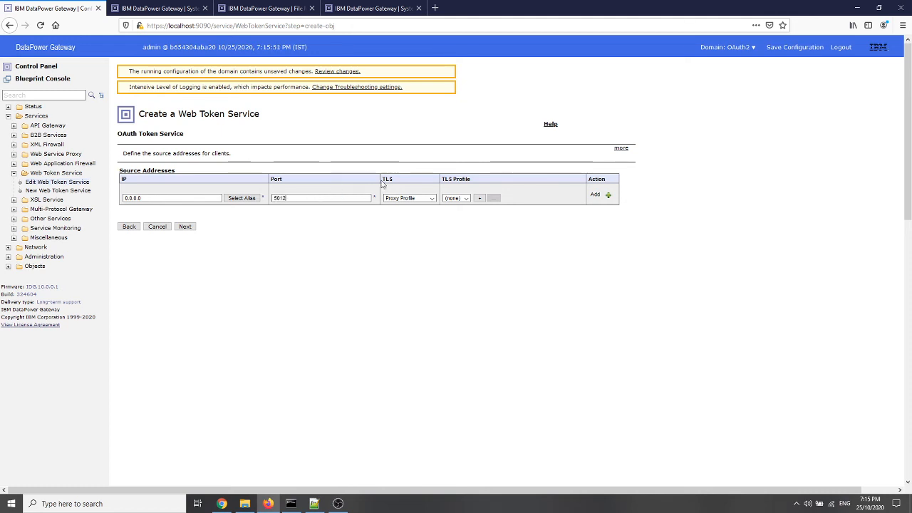
click(428, 199)
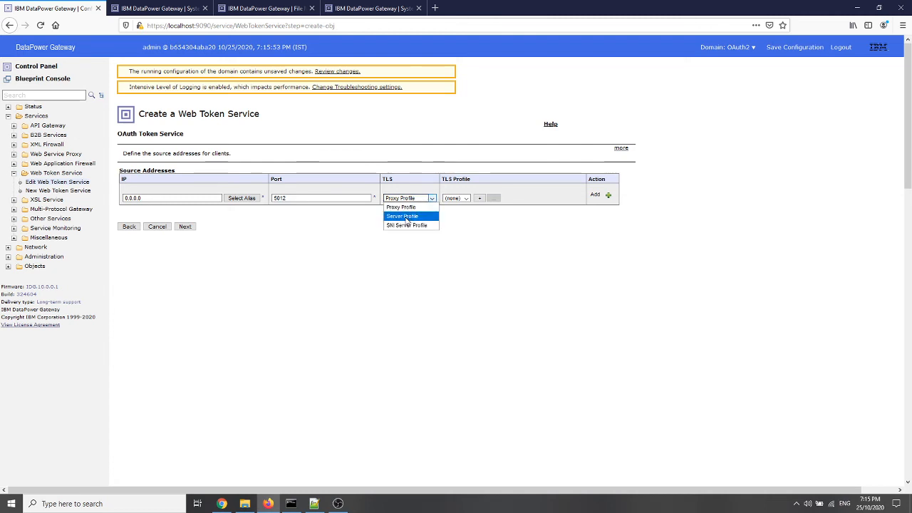
click(405, 216)
click(468, 198)
click(459, 216)
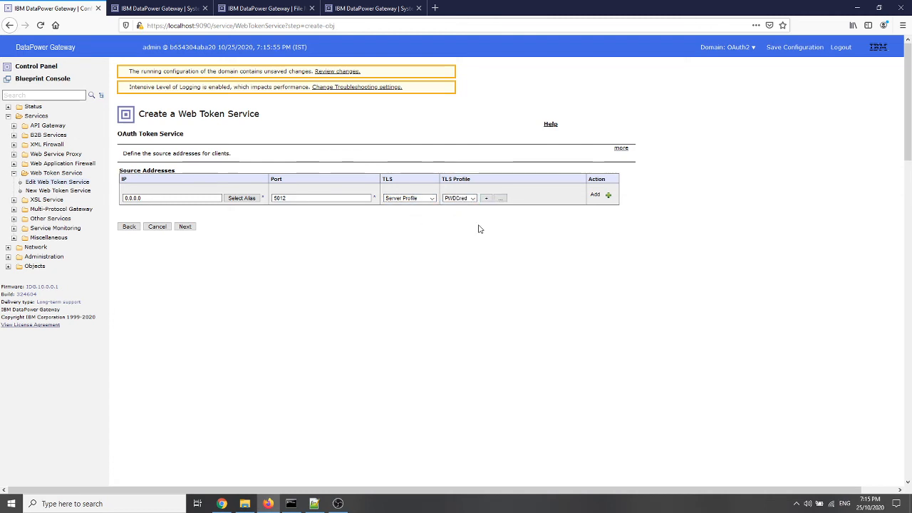
click(594, 196)
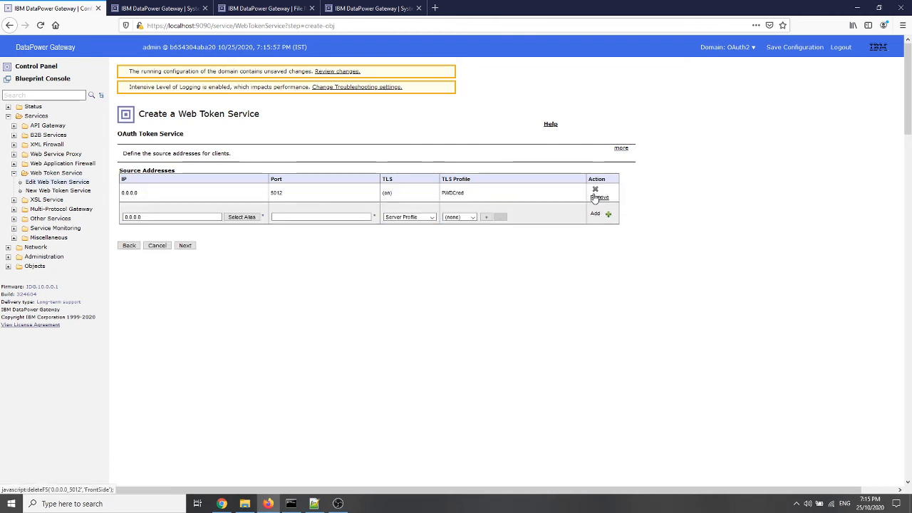
click(186, 248)
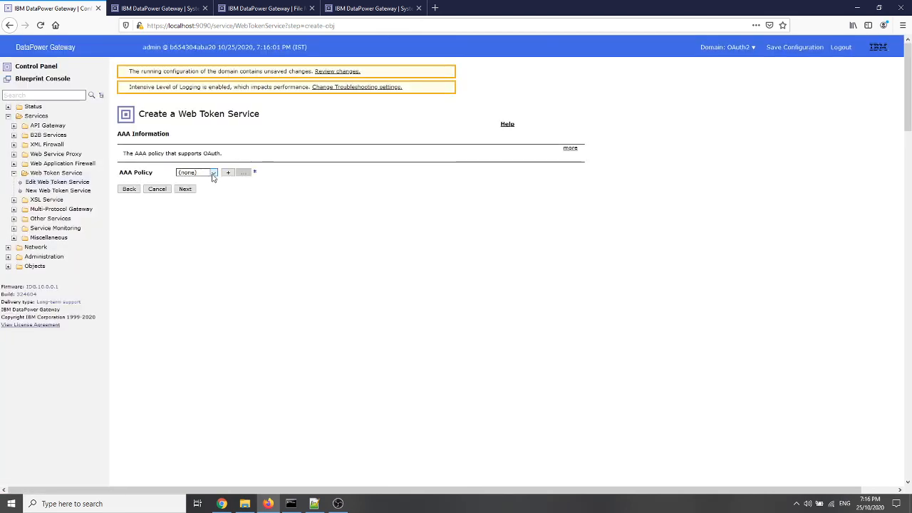
Assign the ClientCred AAA policy, commit the new web token service and view its configuration
click(212, 174)
click(203, 191)
click(185, 190)
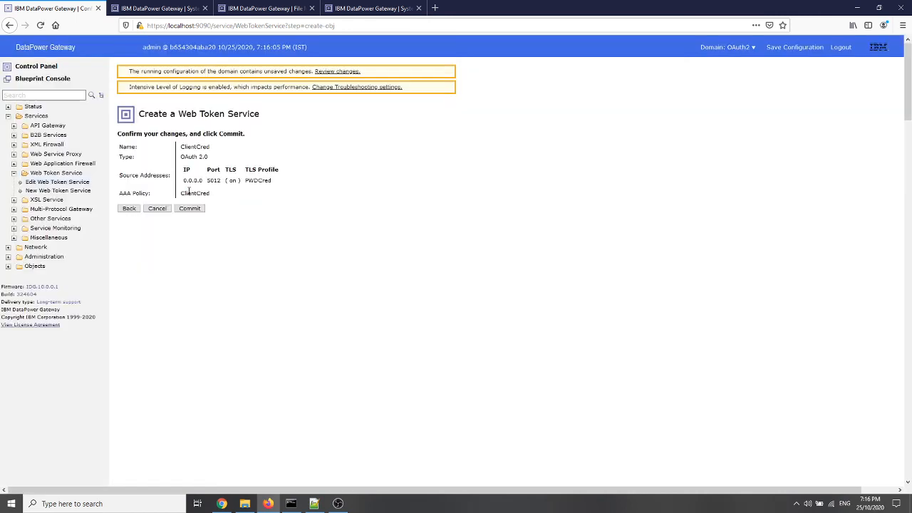
click(194, 212)
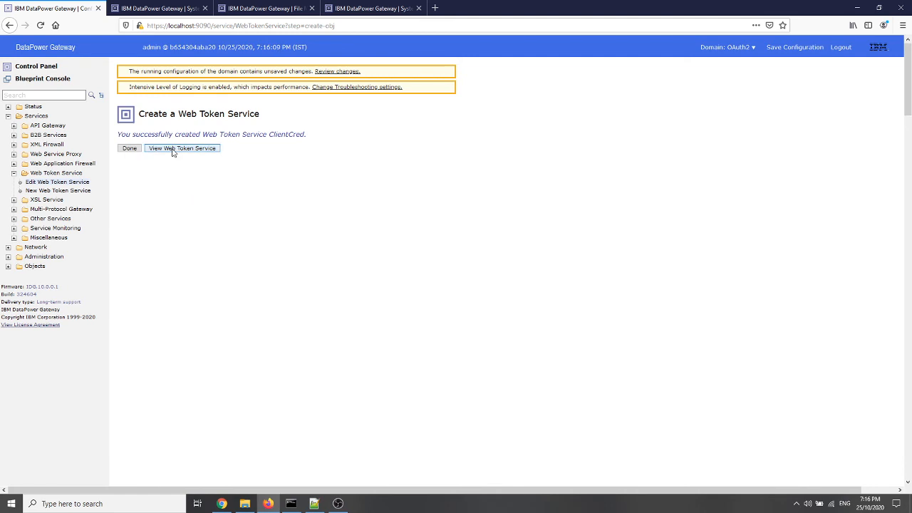
click(181, 149)
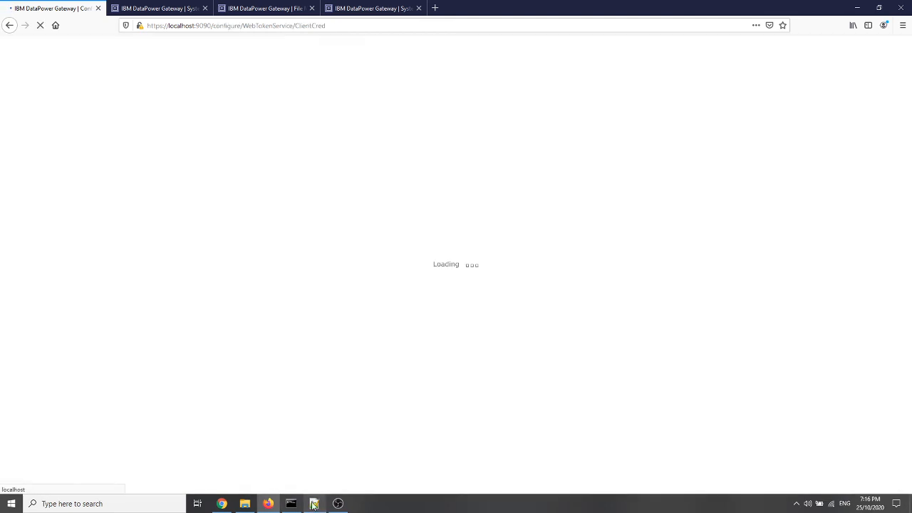
In Notepad++, set the Client Credential token request's user to ClientCred and remove its username and password parameters from the request data
click(313, 504)
click(498, 40)
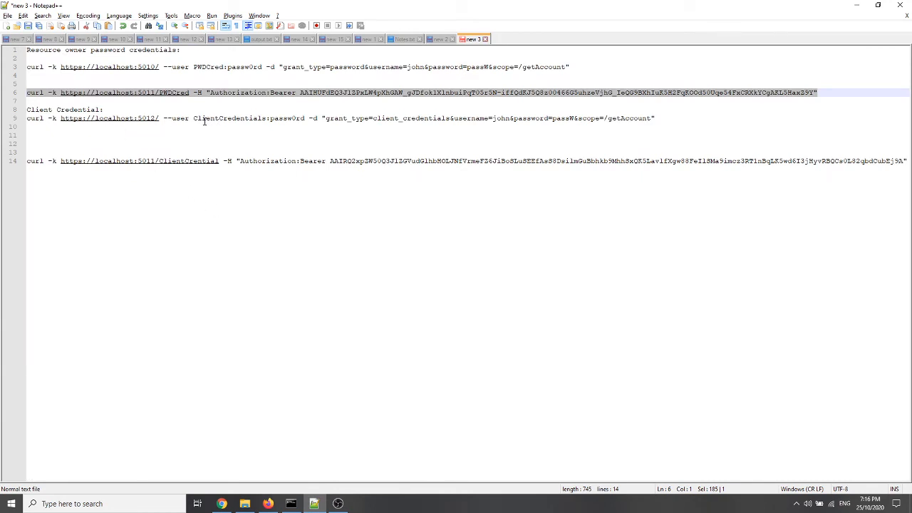
double_click(229, 120)
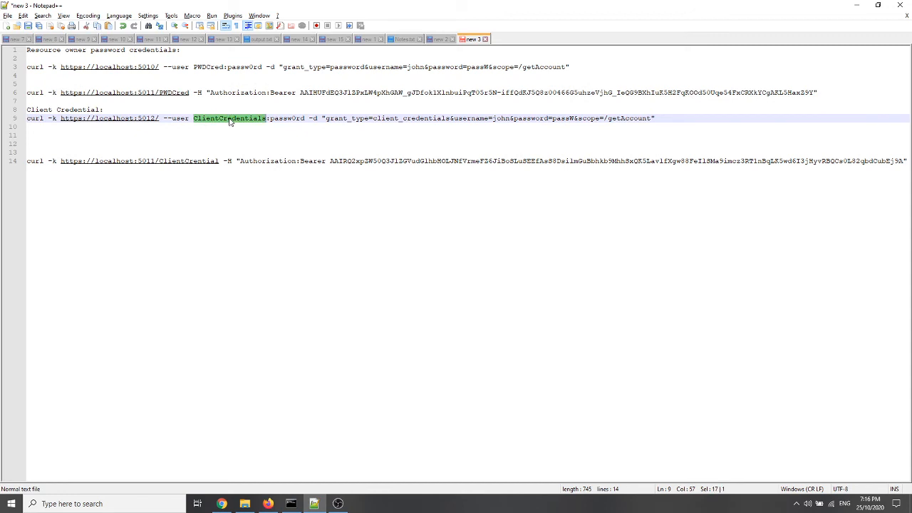
text(ClientCred)
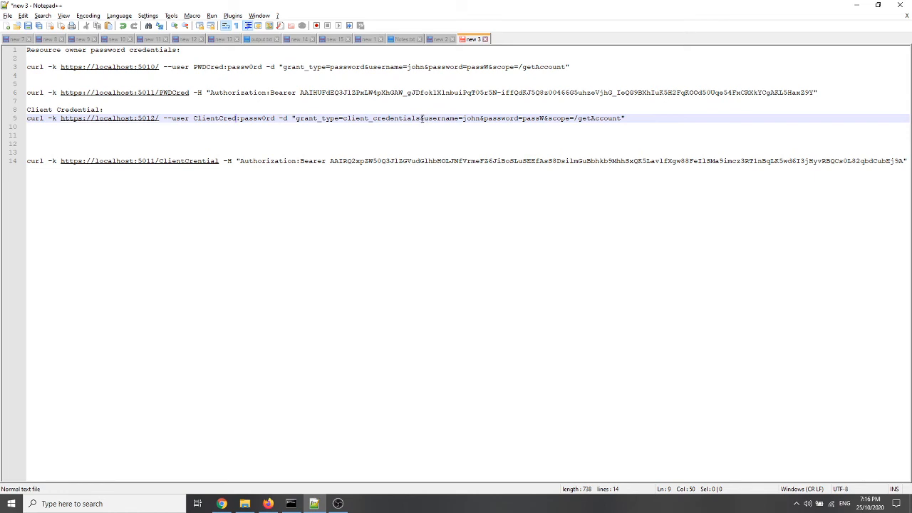
drag(421, 118, 546, 118)
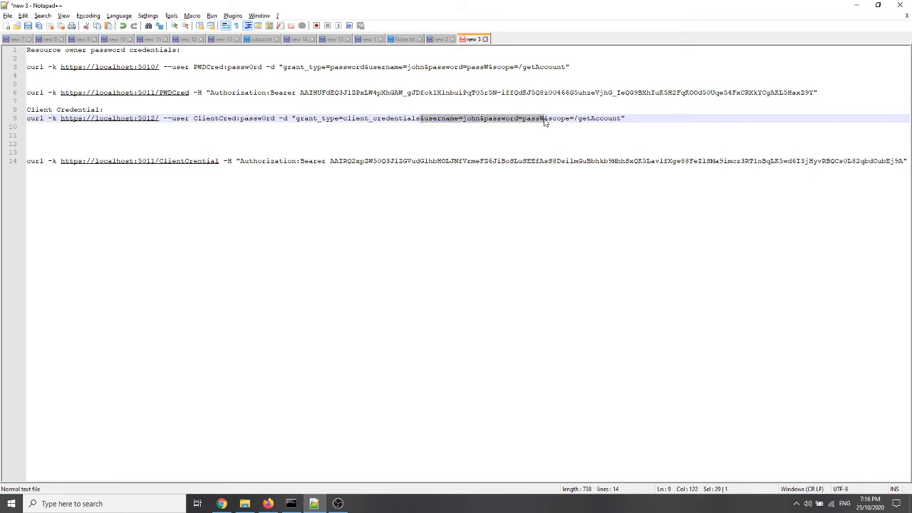
key(Delete)
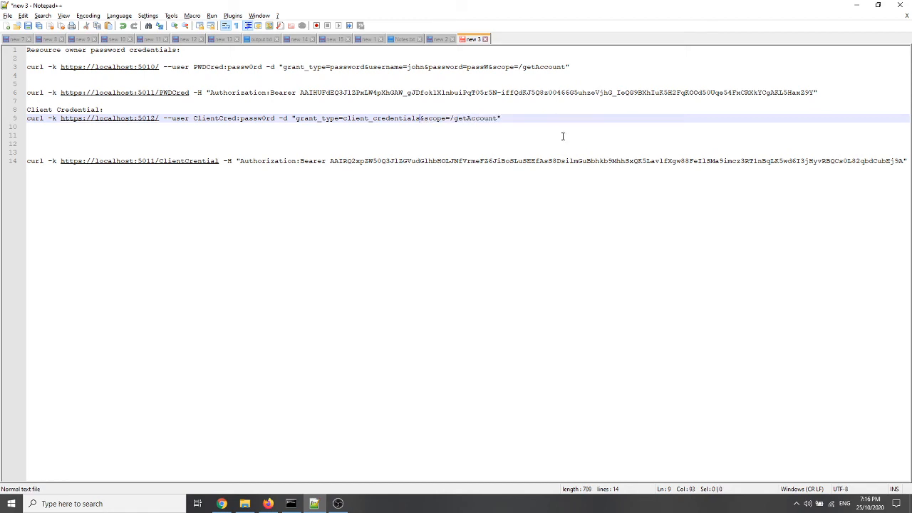
drag(510, 116, 27, 118)
key(ctrl+c)
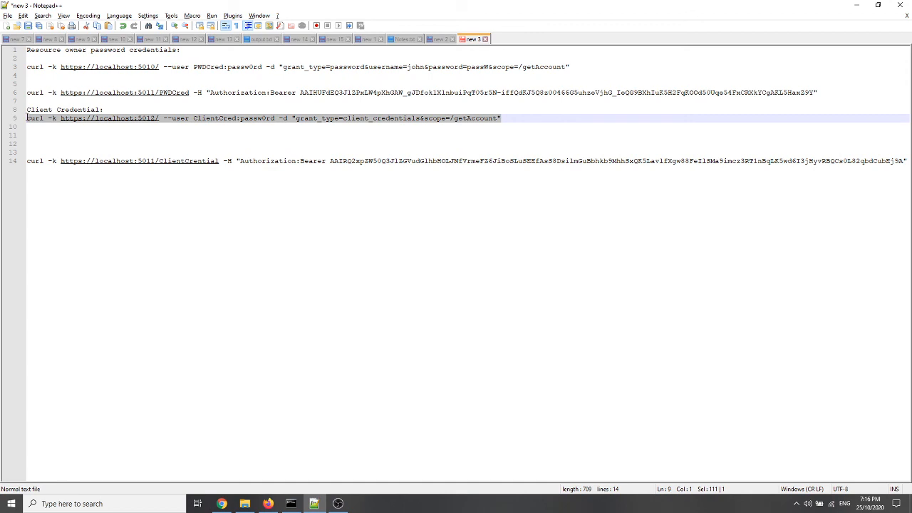
click(291, 504)
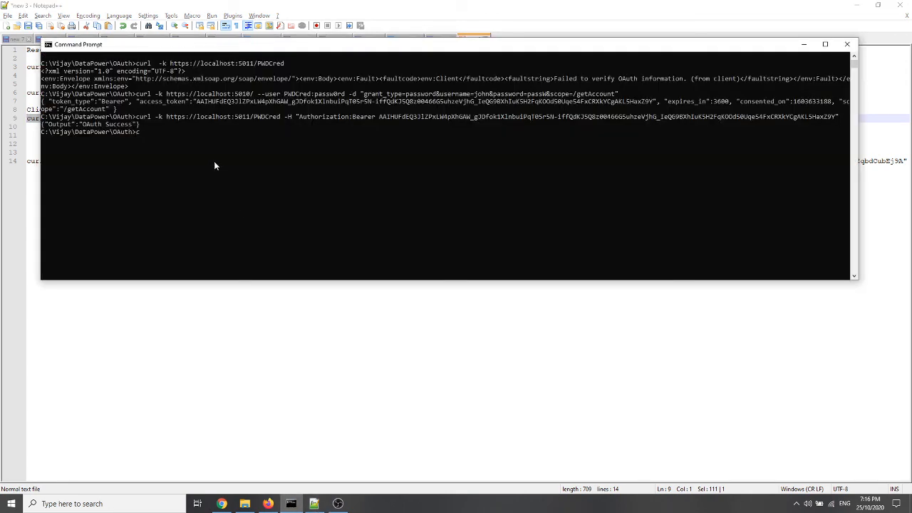
text(cls)
key(Return)
key(ctrl+v)
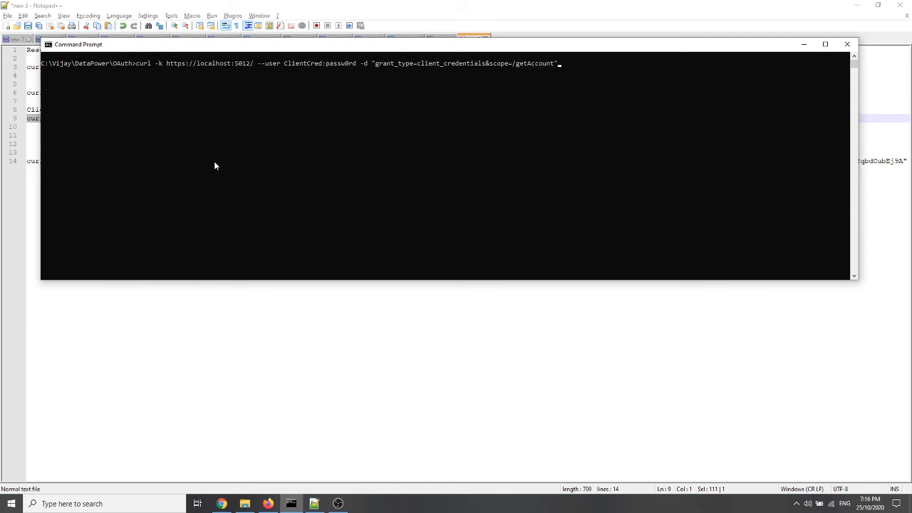
key(Return)
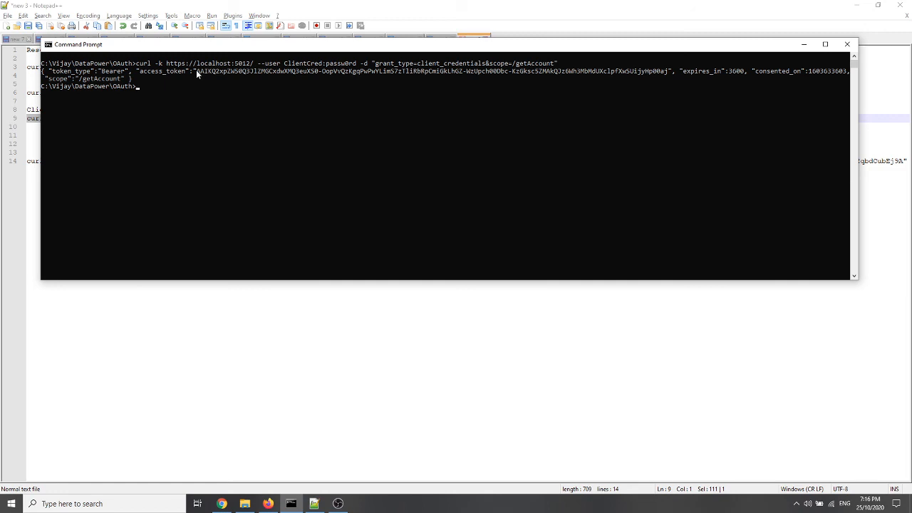
Copy the returned access token and paste it over the old bearer token in the port 5011 curl command in Notepad++
drag(197, 69, 666, 72)
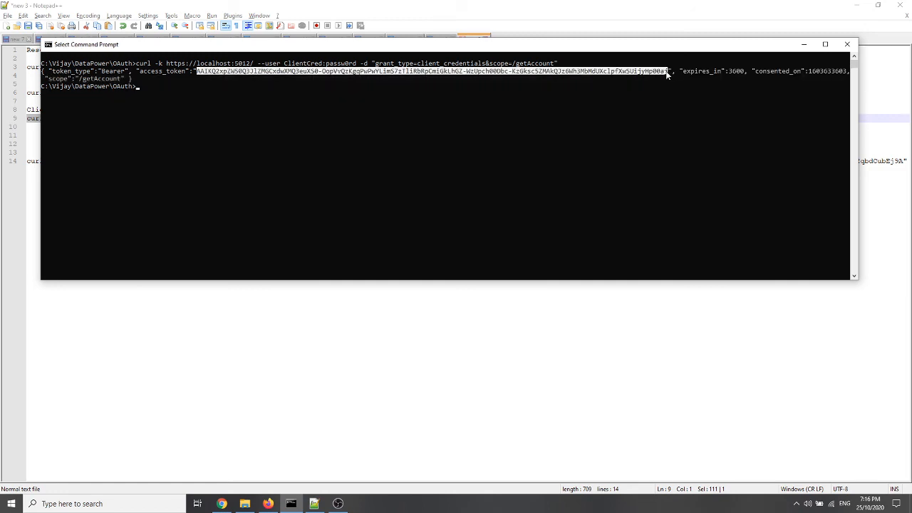
right_click(634, 174)
click(314, 505)
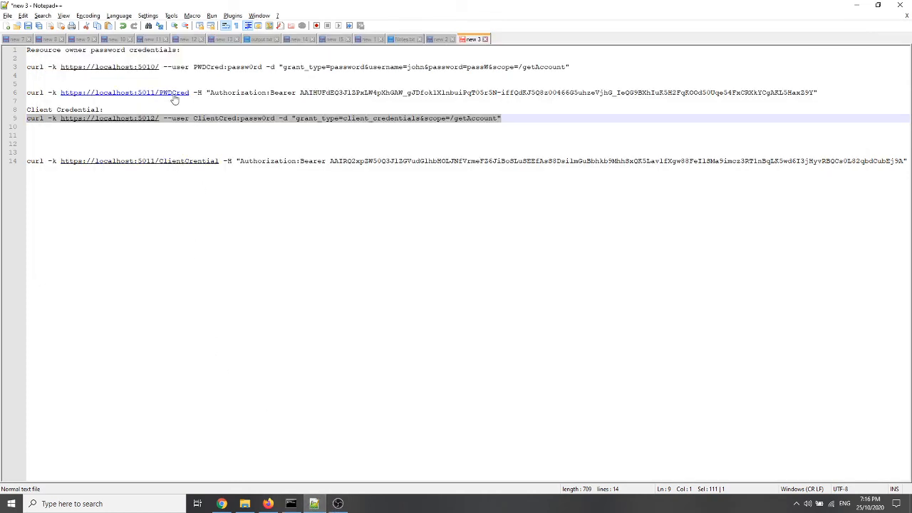
click(329, 161)
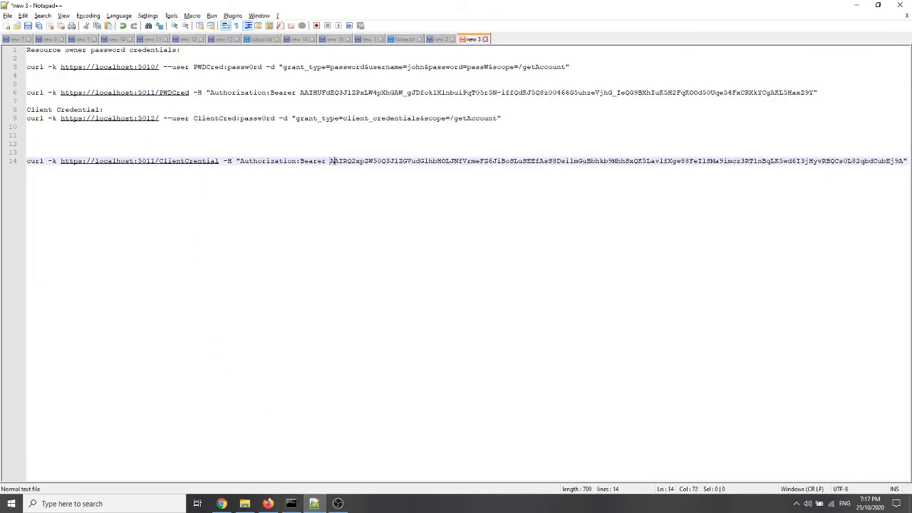
shift+click(902, 161)
key(ctrl+v)
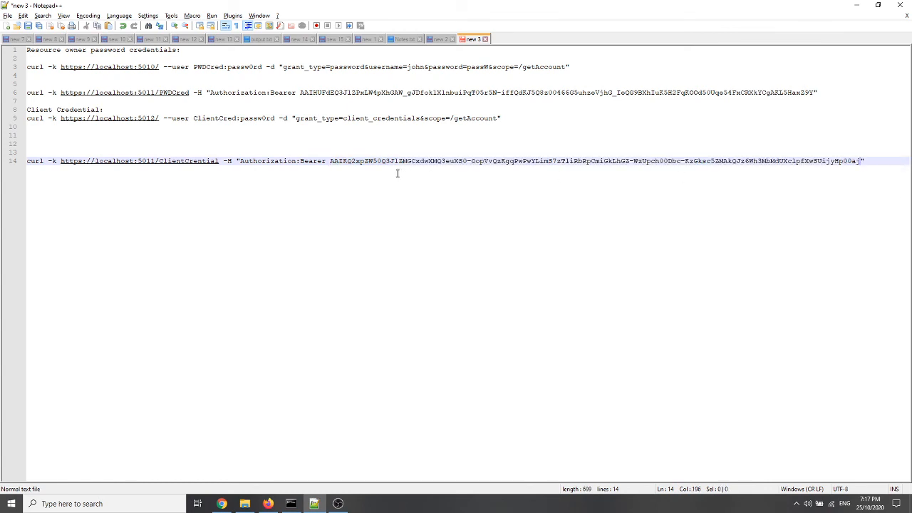
Replace the ClientCrential path in the port 5011 request URL with the ClientCred entry from the clipboard history
click(222, 161)
key(ctrl+shift+Left)
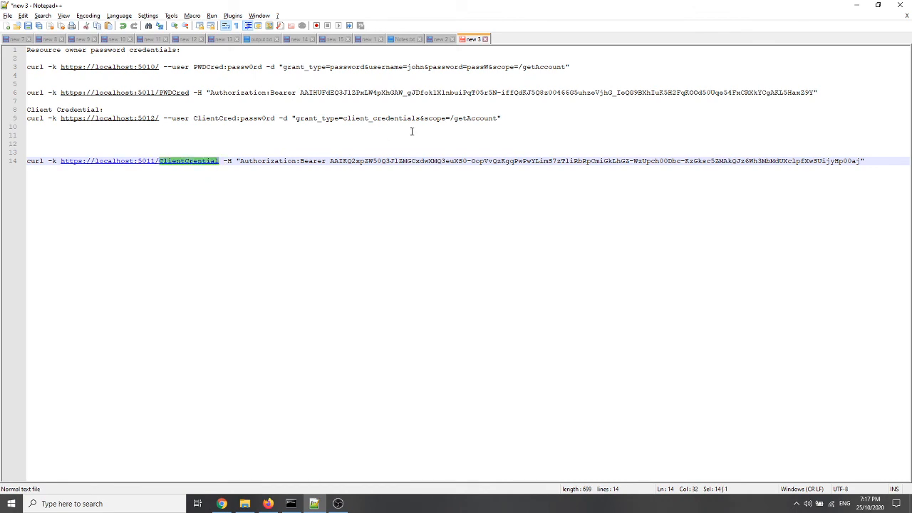
key(ctrl+grave)
key(Down)
key(Down)
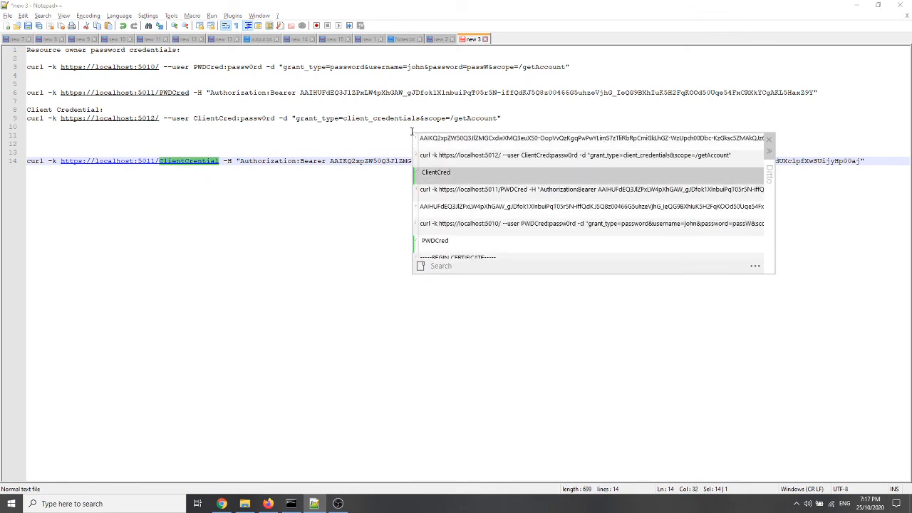
key(Return)
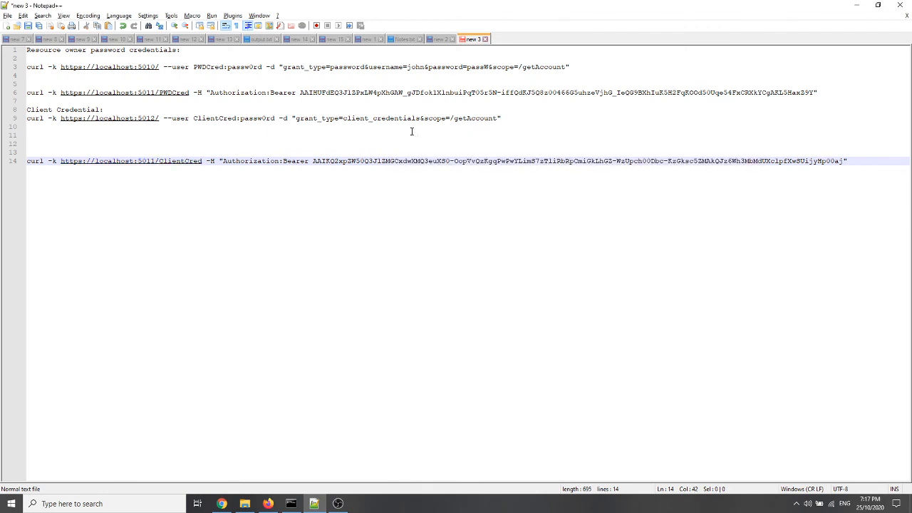
Switch to DataPower in Firefox and open the OAuth2 processing policy of the OAuth XML firewall
click(268, 503)
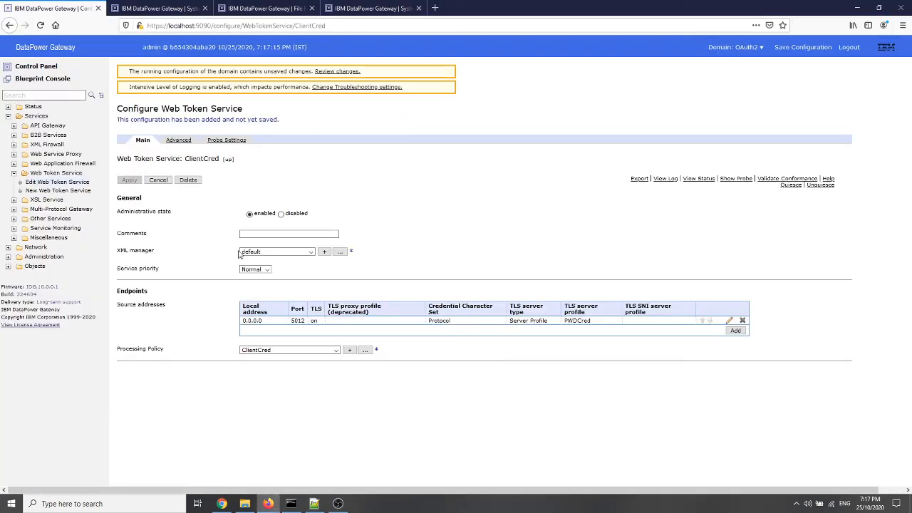
click(43, 69)
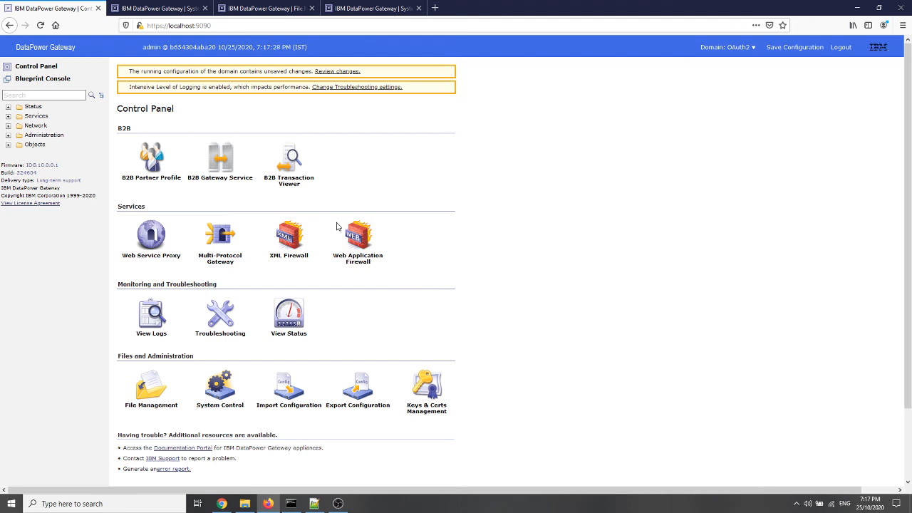
click(297, 239)
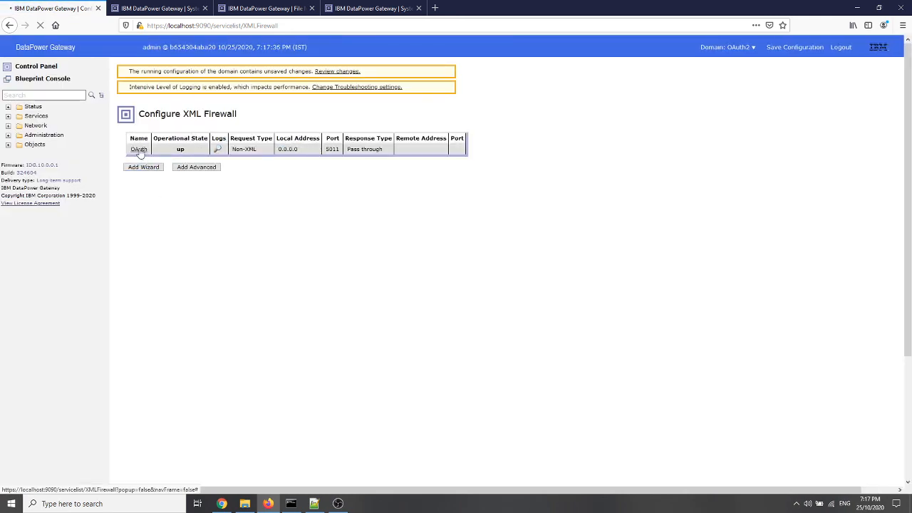
click(140, 150)
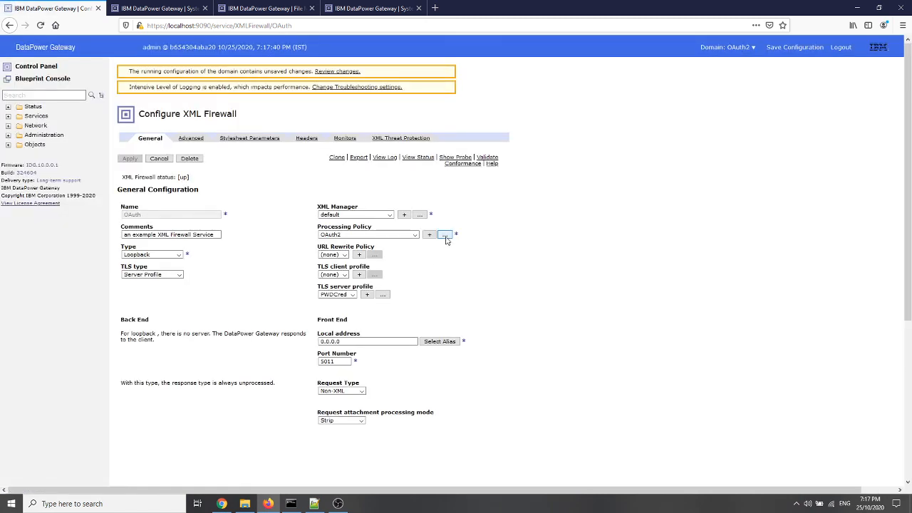
click(444, 235)
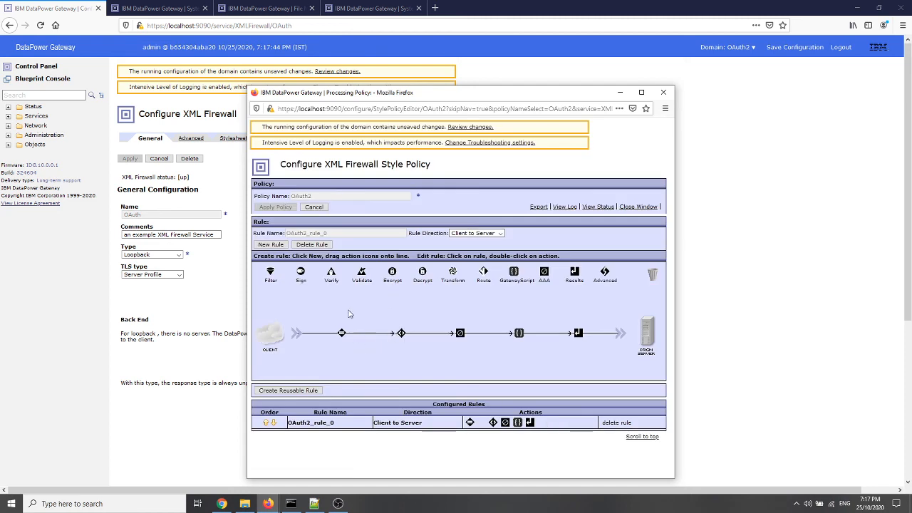
Add a new policy rule and give its match action a new matching rule named ClientCred for the URL /ClientCred
click(275, 246)
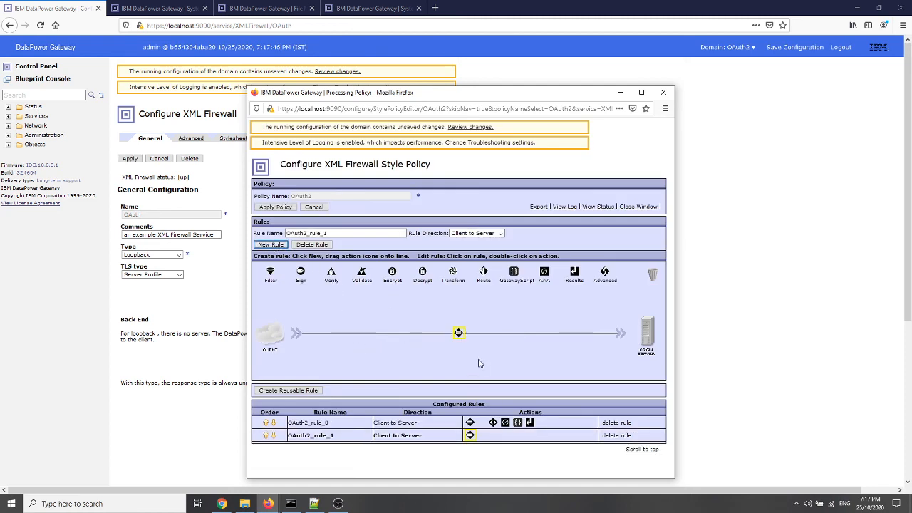
double_click(457, 334)
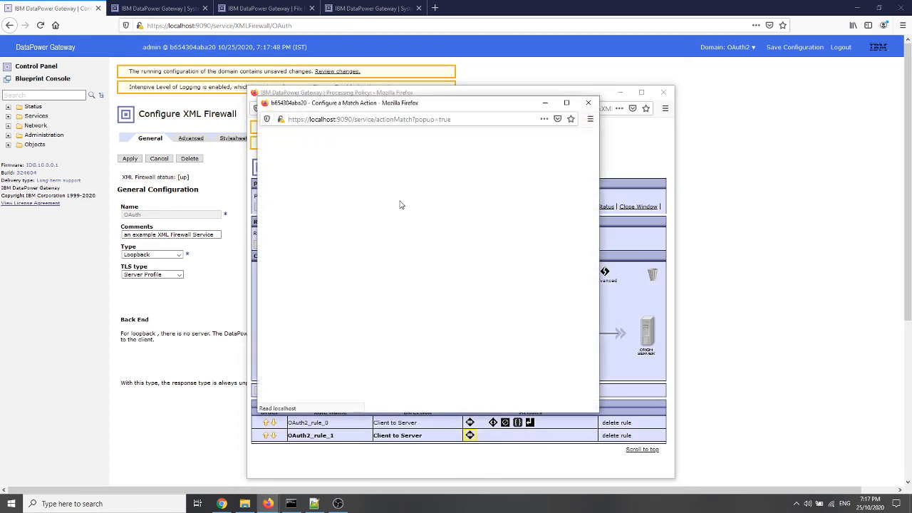
click(459, 198)
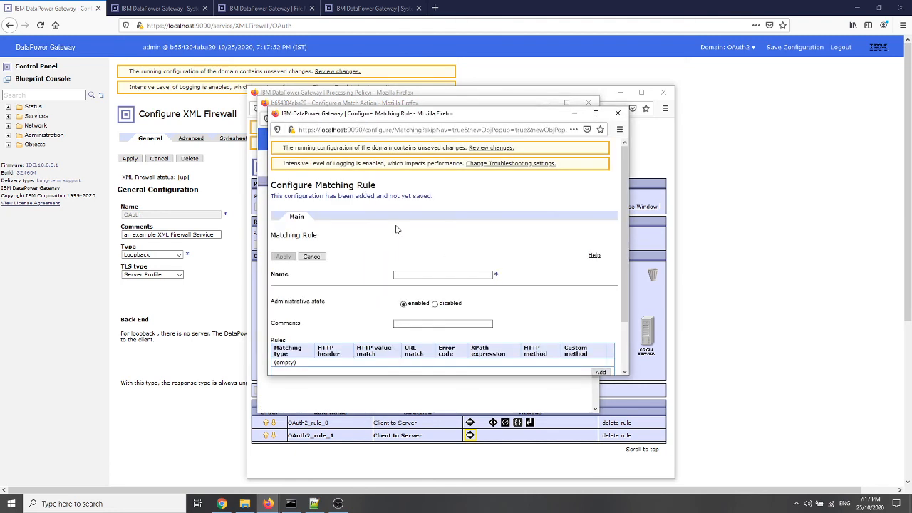
click(442, 277)
text(ClientFlow)
click(600, 372)
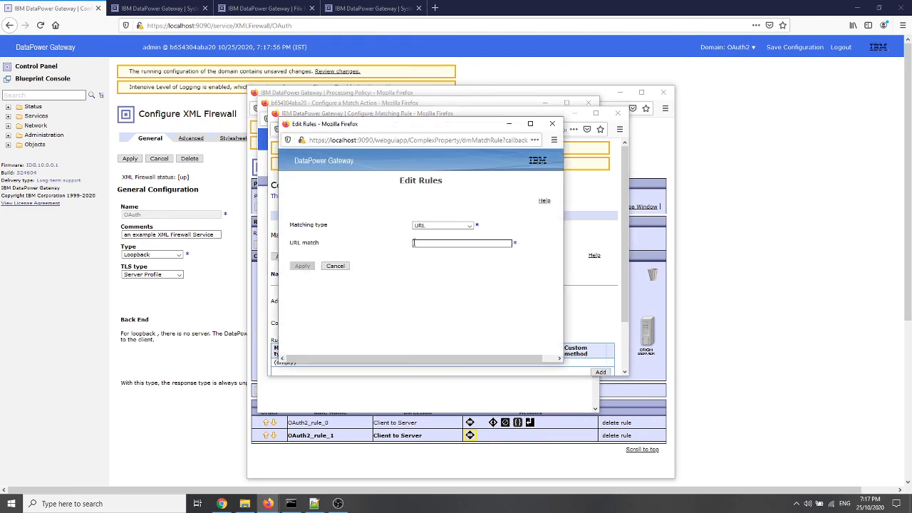
click(417, 244)
text(/ClientCred)
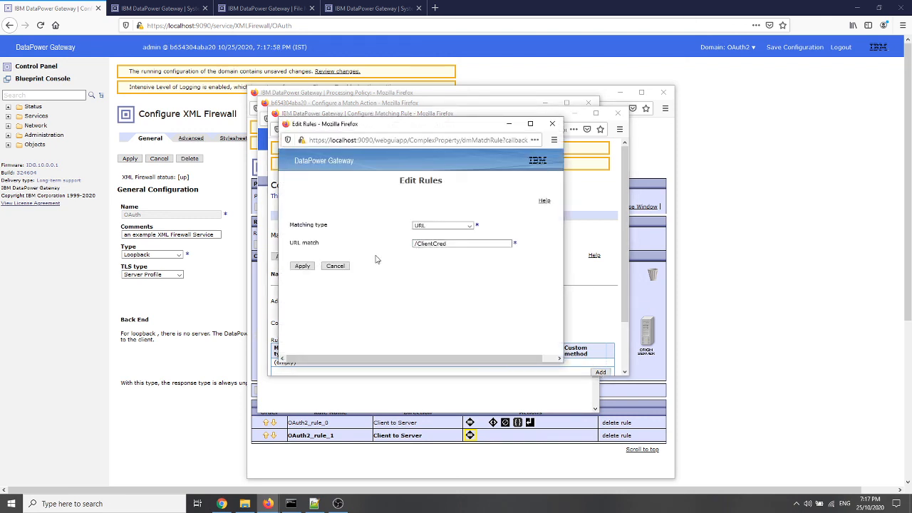
click(302, 266)
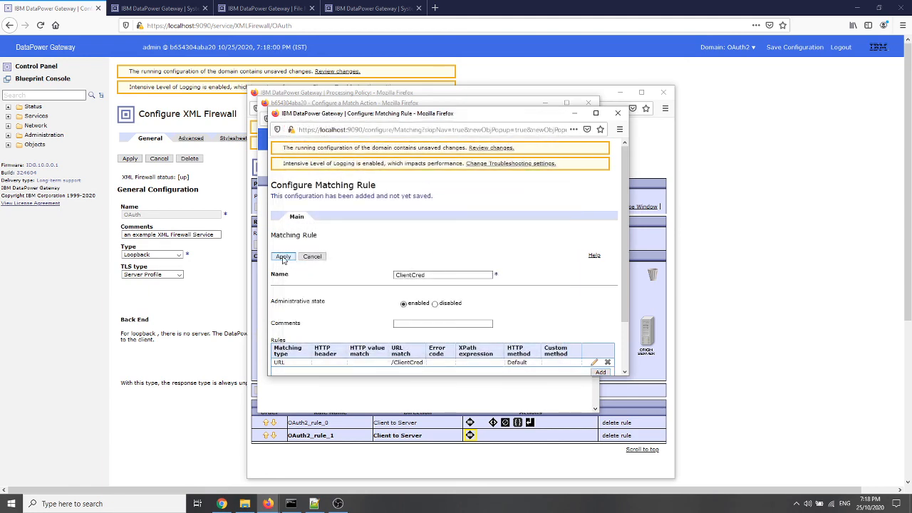
click(285, 258)
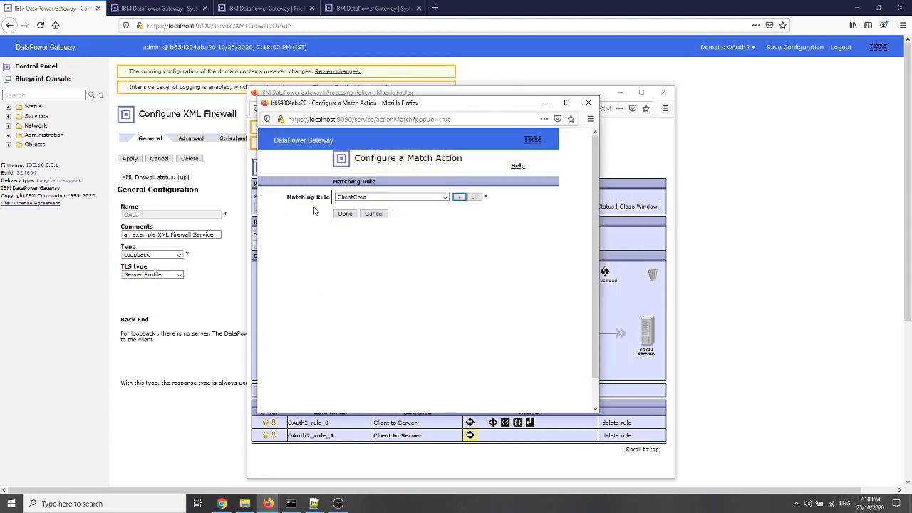
click(345, 215)
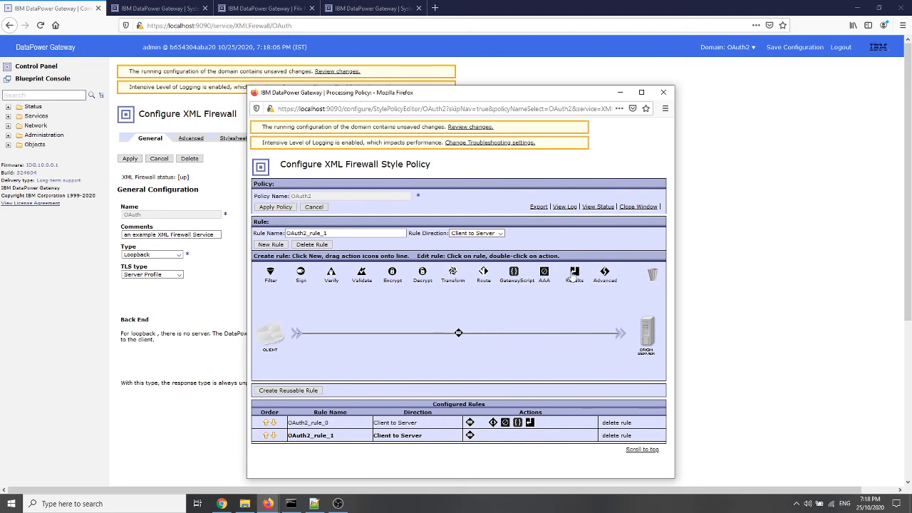
Place an Advanced action, an AAA action and a GatewayScript action, in that order, after the match action of the new rule
drag(521, 275, 530, 331)
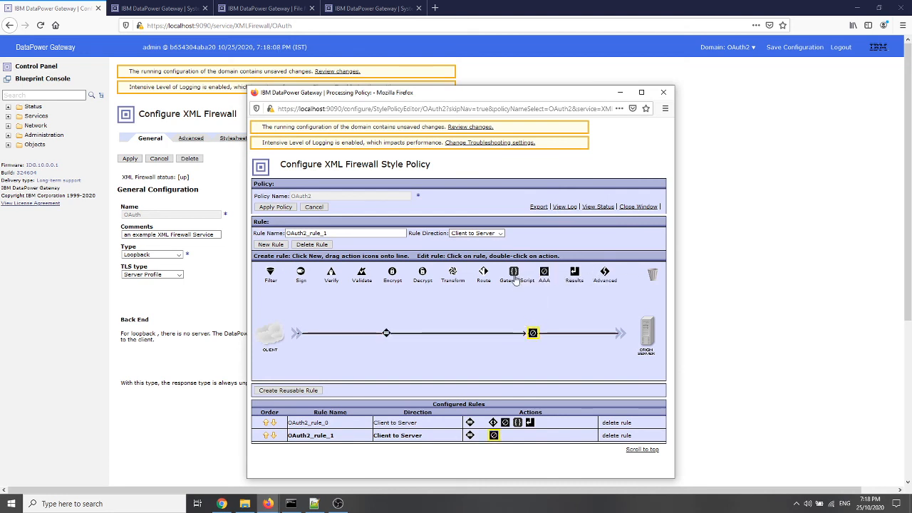
drag(544, 273, 509, 331)
drag(604, 280, 426, 337)
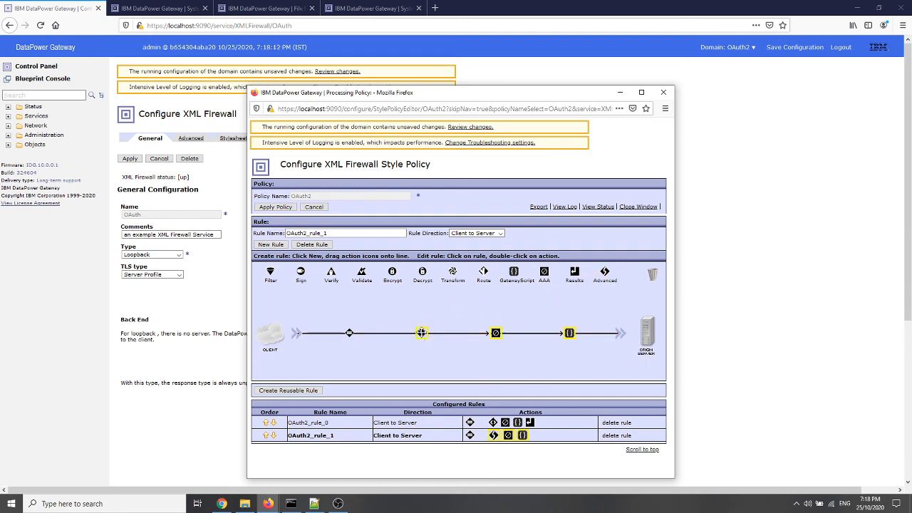
Configure the new rule's Advanced action as Convert Query Params to XML with its default settings
double_click(424, 334)
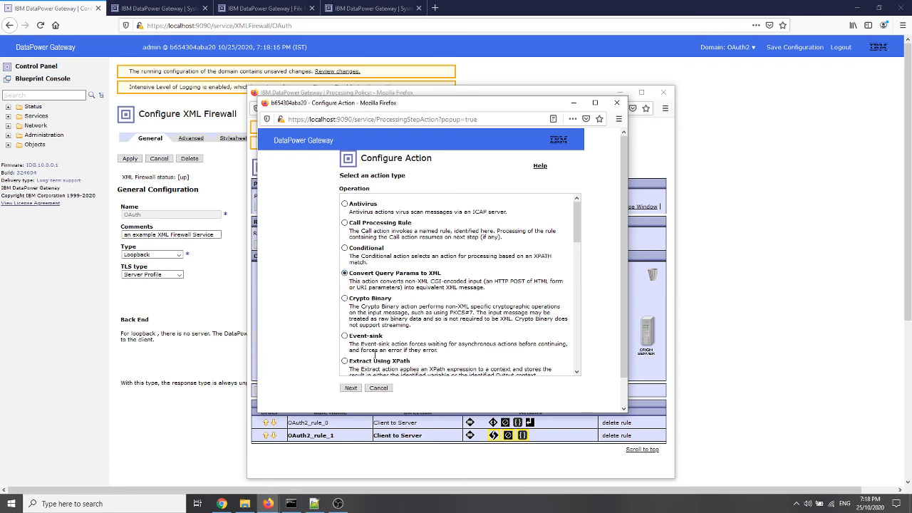
click(353, 389)
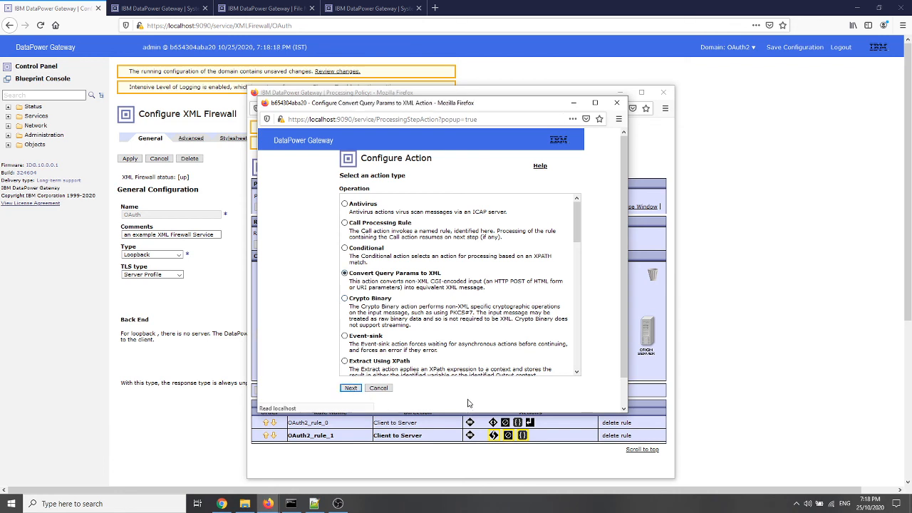
click(386, 356)
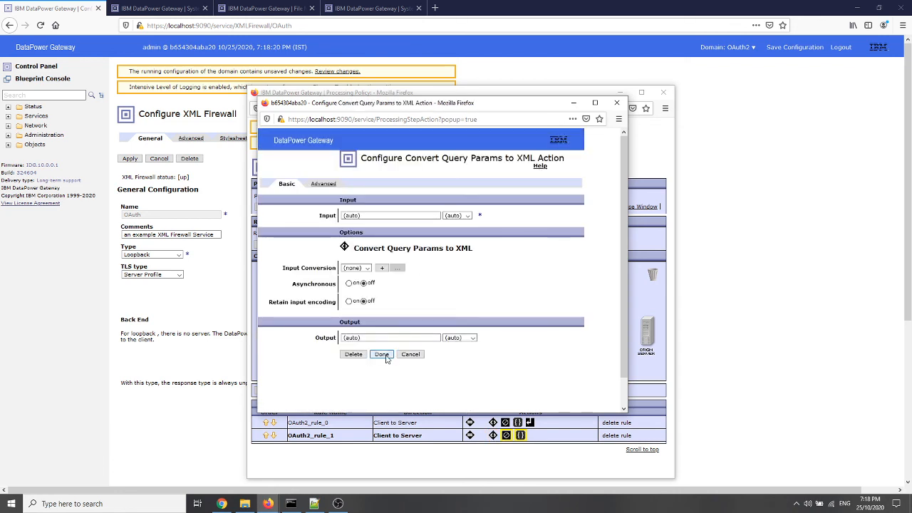
Assign the ClientCred AAA policy to the new rule's AAA action
double_click(497, 334)
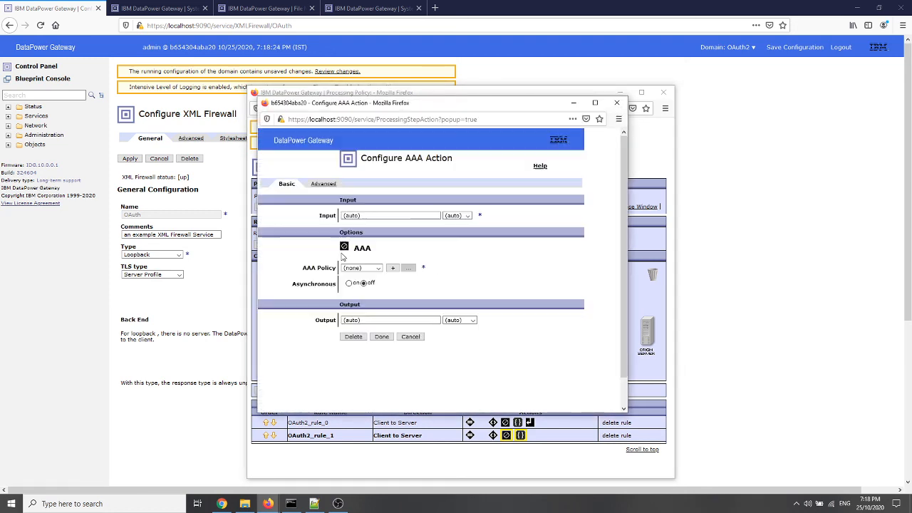
click(362, 268)
click(361, 286)
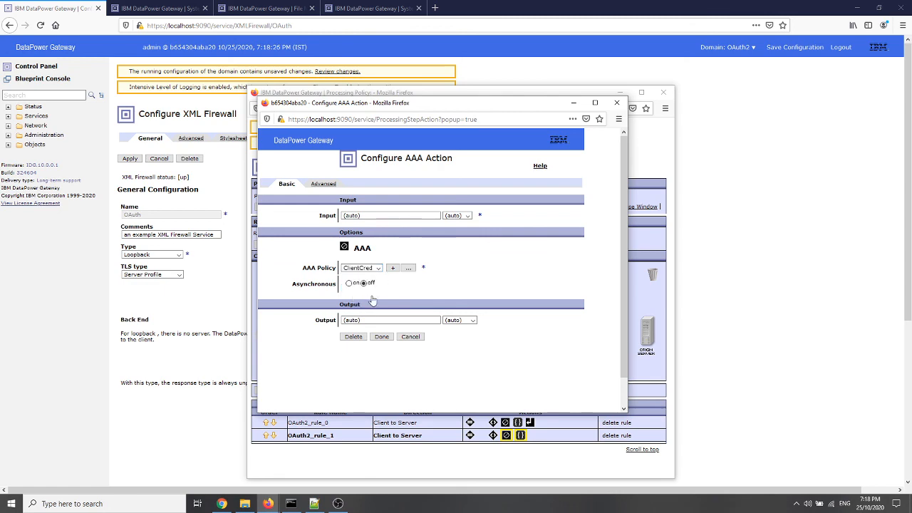
click(382, 336)
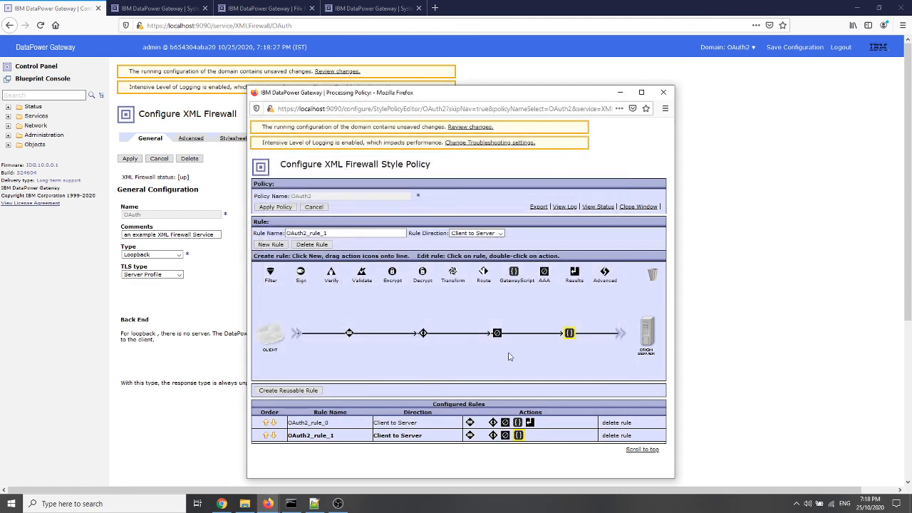
Choose the script file from local:/// for the new rule's GatewayScript action and apply the OAuth2 policy
double_click(569, 333)
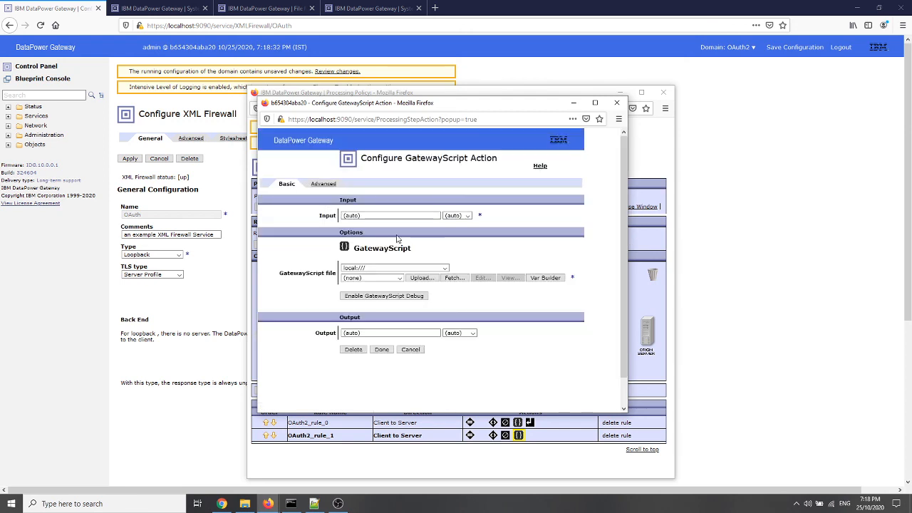
click(399, 278)
click(388, 294)
click(382, 349)
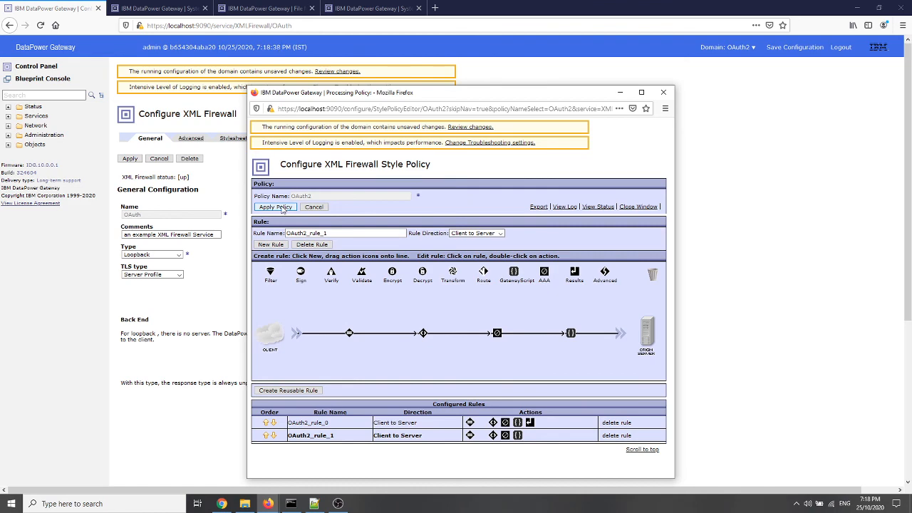
click(275, 206)
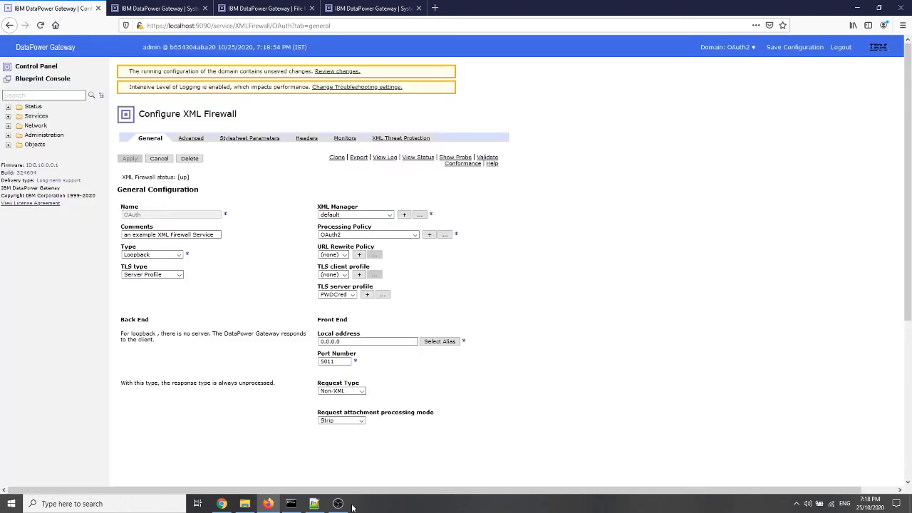
click(291, 504)
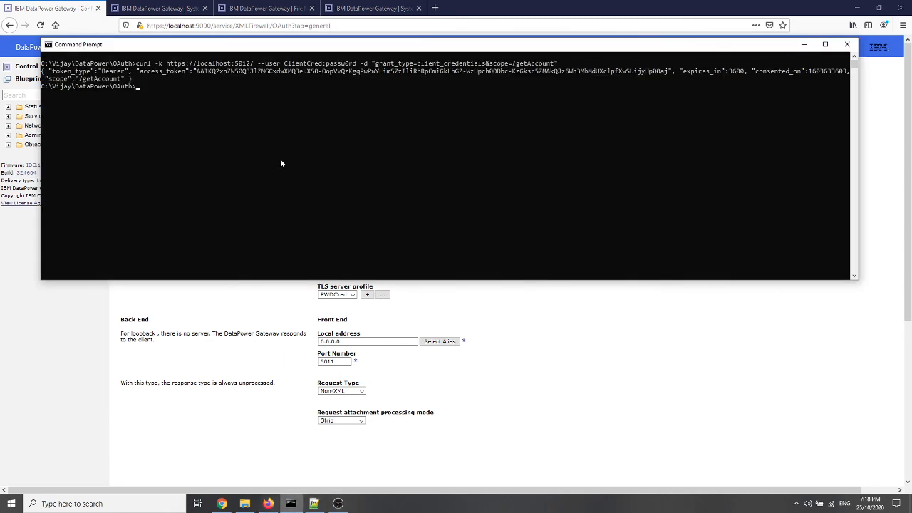
click(313, 504)
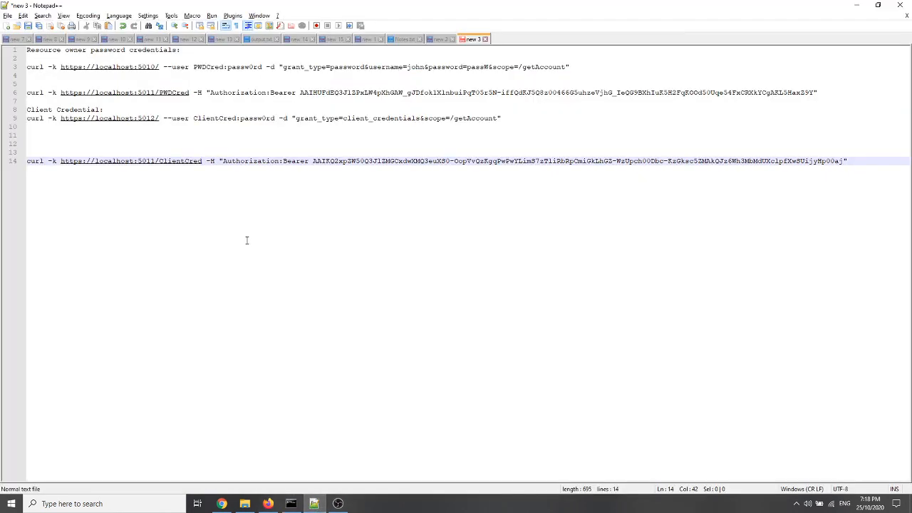
right_click(260, 165)
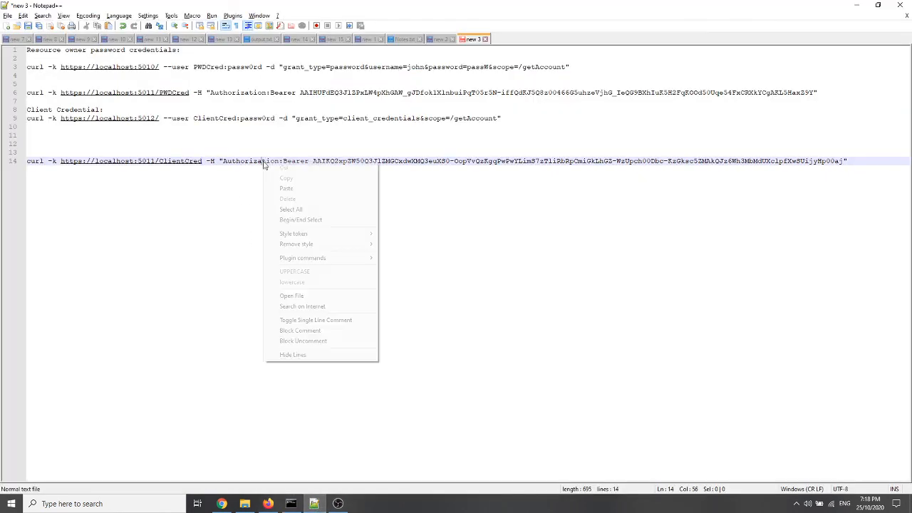
click(140, 156)
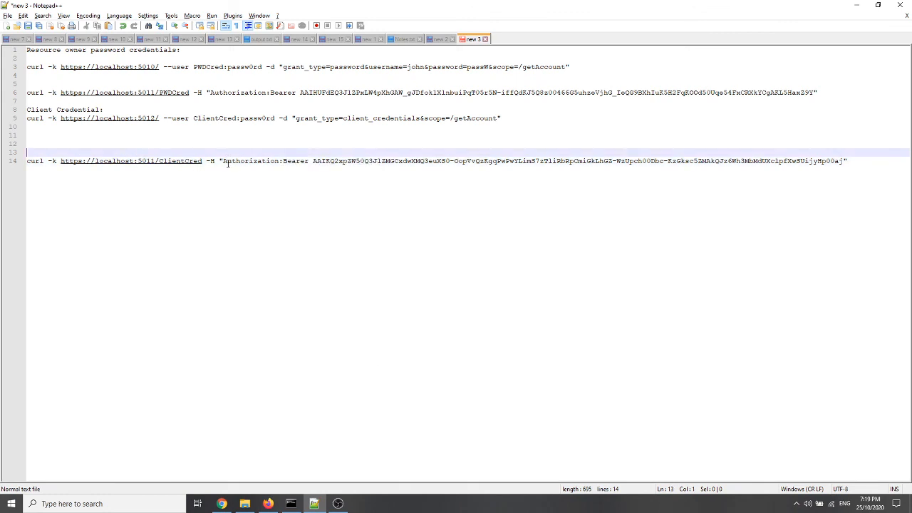
key(Down)
key(shift+End)
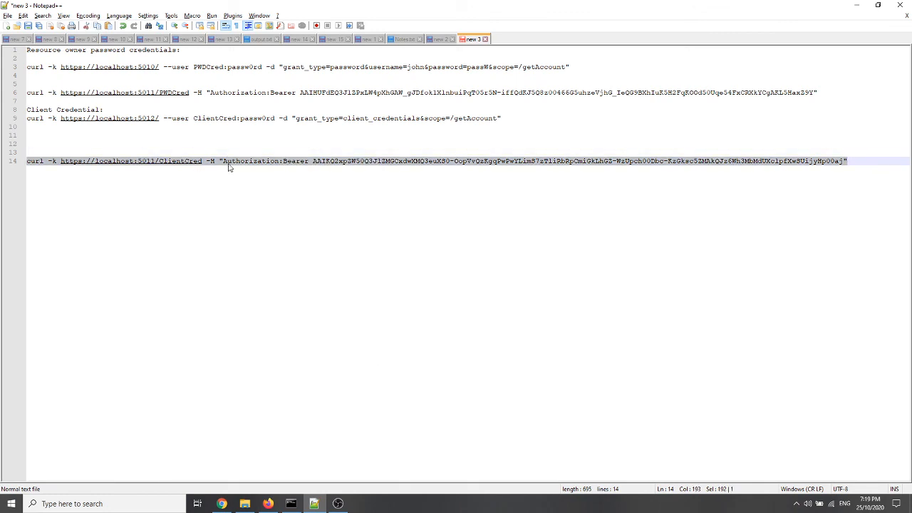
click(291, 503)
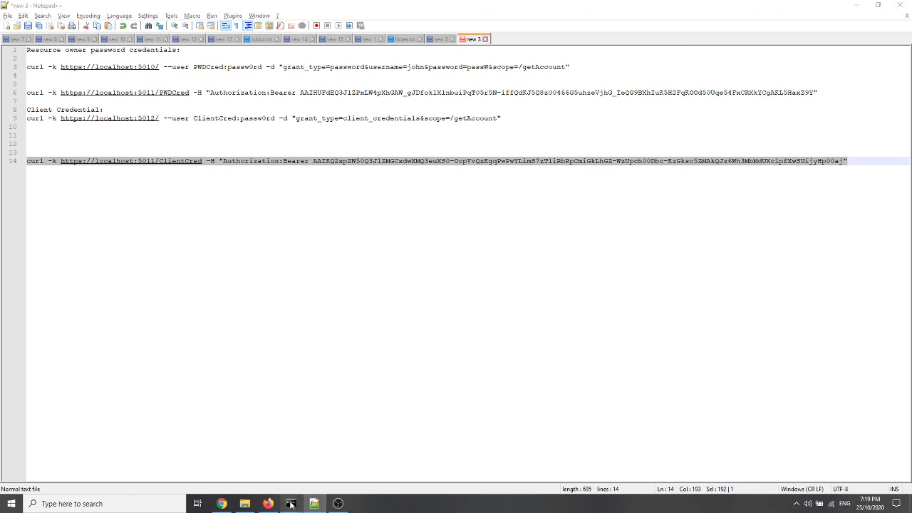
right_click(259, 146)
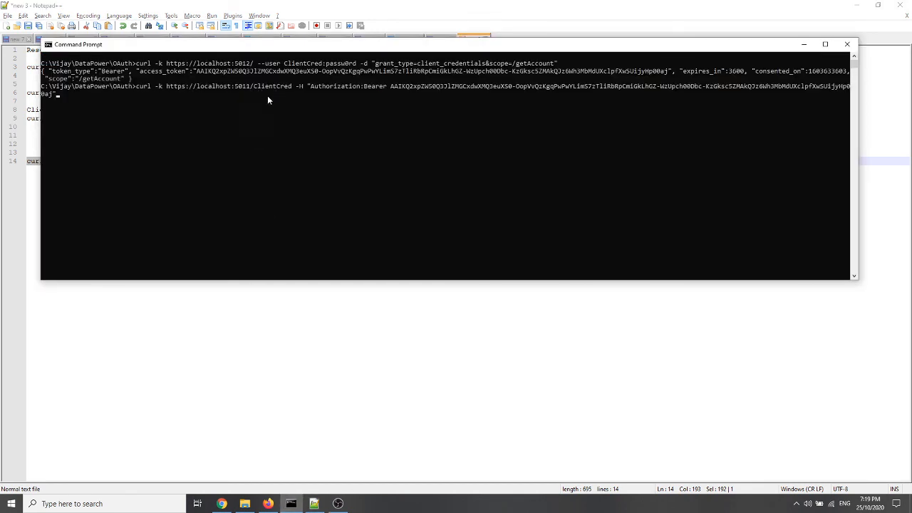
key(Return)
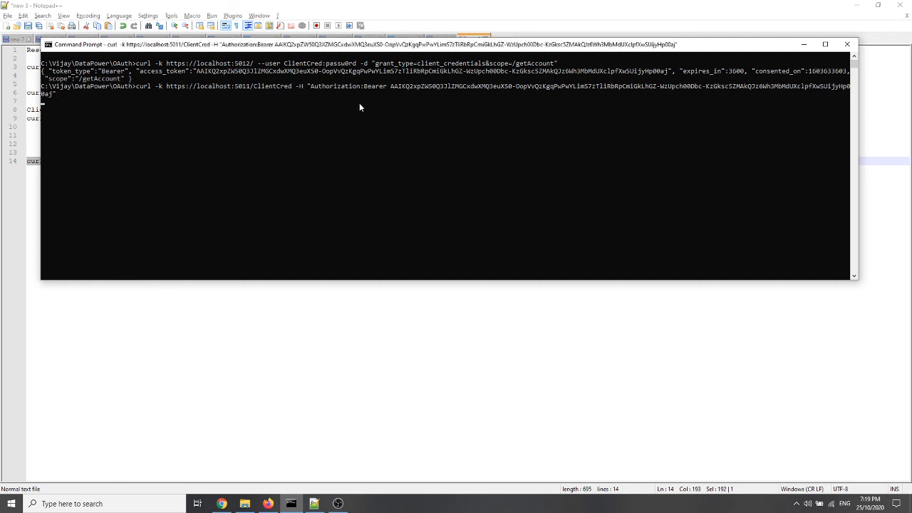